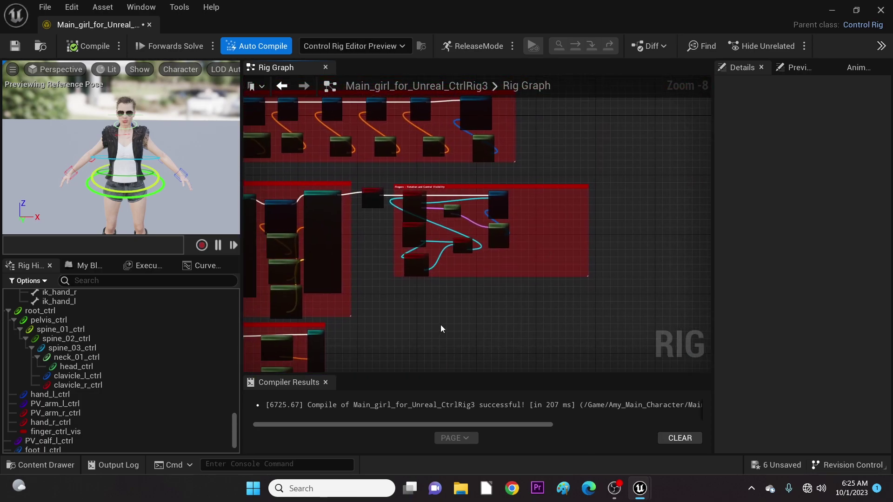
# - Examine the node group for finger rotation and control visibility and the nodes around it in the rig graph
pyautogui.scroll(4, 433, 317)
pyautogui.moveTo(397, 320); pyautogui.dragTo(417, 255, button='right')
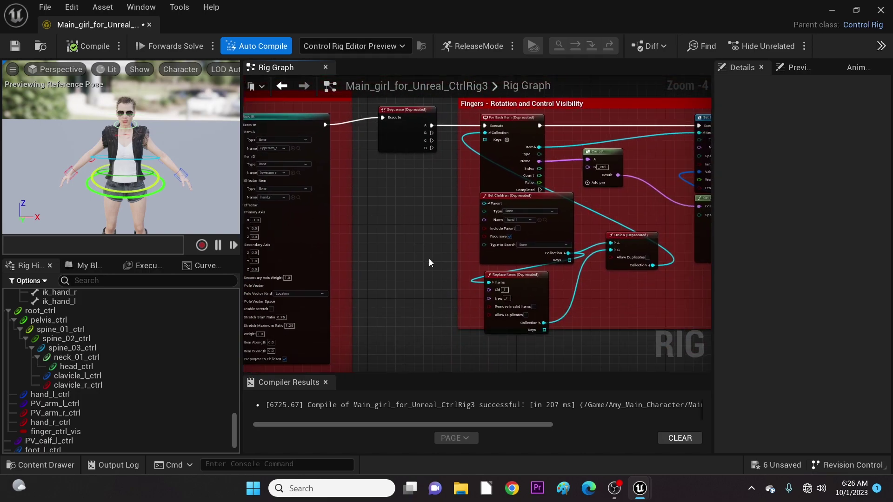
pyautogui.moveTo(416, 336); pyautogui.dragTo(388, 308, button='right')
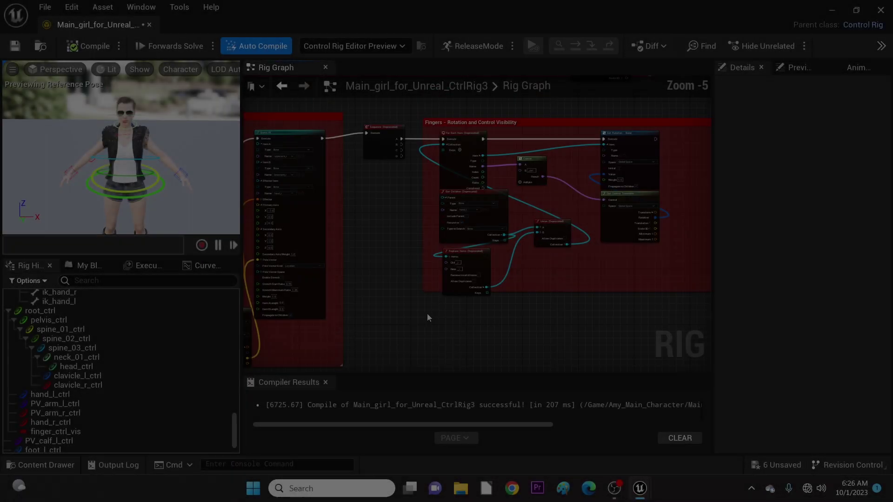
pyautogui.scroll(-1, 427, 313)
pyautogui.scroll(1, 419, 261)
pyautogui.scroll(1, 418, 262)
pyautogui.moveTo(418, 262); pyautogui.dragTo(445, 226, button='right')
pyautogui.scroll(-1, 487, 247)
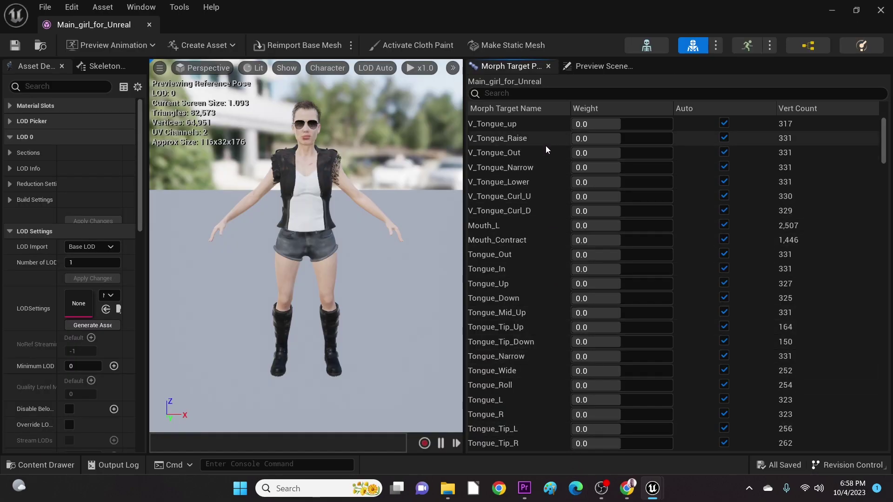
# - Look through the morph target list of the Main_girl_for_Unreal mesh from the tongue targets to the nose and cheek targets
pyautogui.scroll(-3, 546, 147)
pyautogui.scroll(-6, 546, 148)
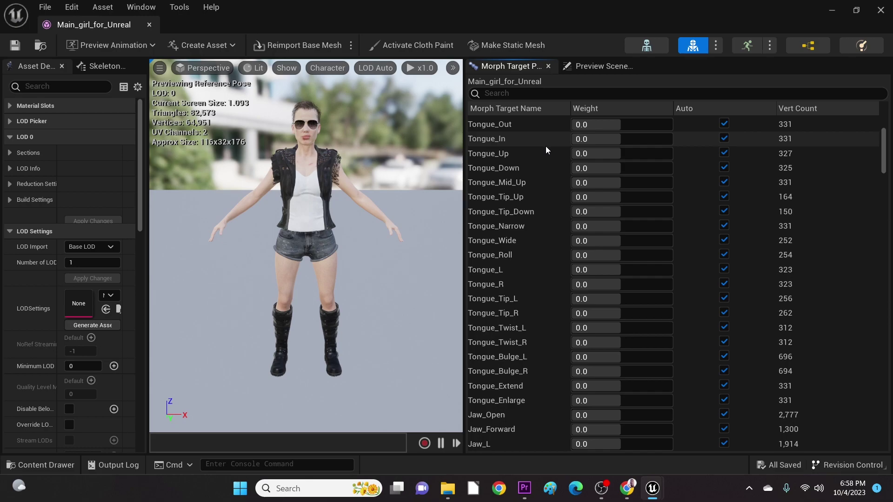
pyautogui.scroll(-3, 546, 147)
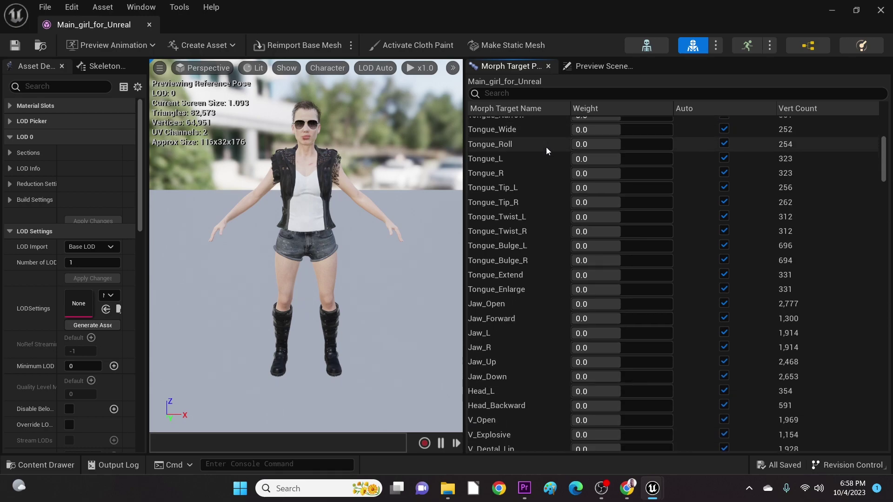
pyautogui.scroll(-20, 548, 176)
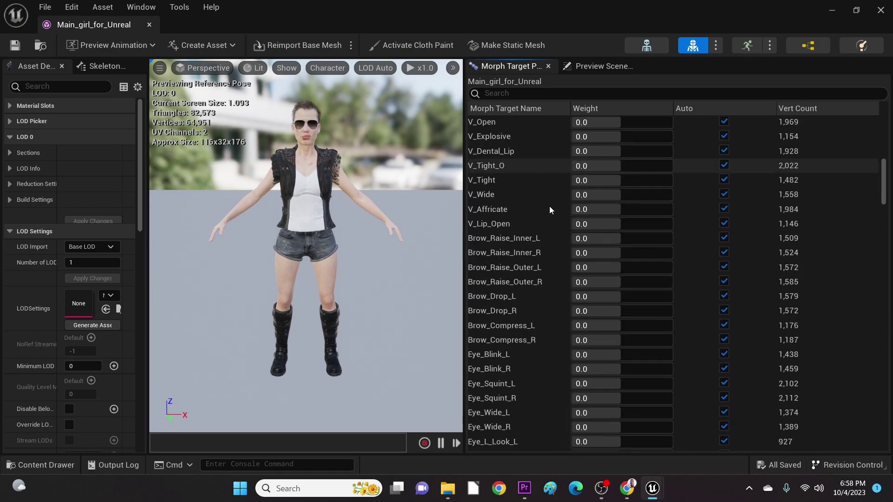
pyautogui.scroll(-20, 550, 207)
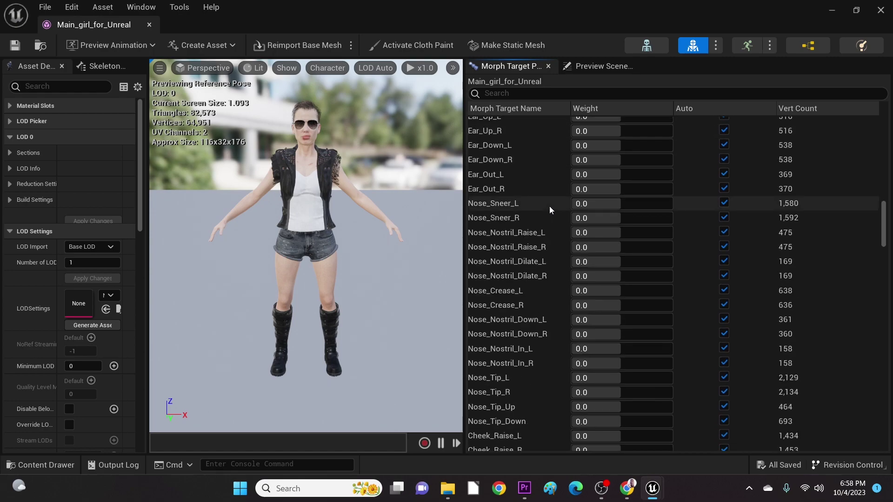
pyautogui.scroll(-1, 548, 205)
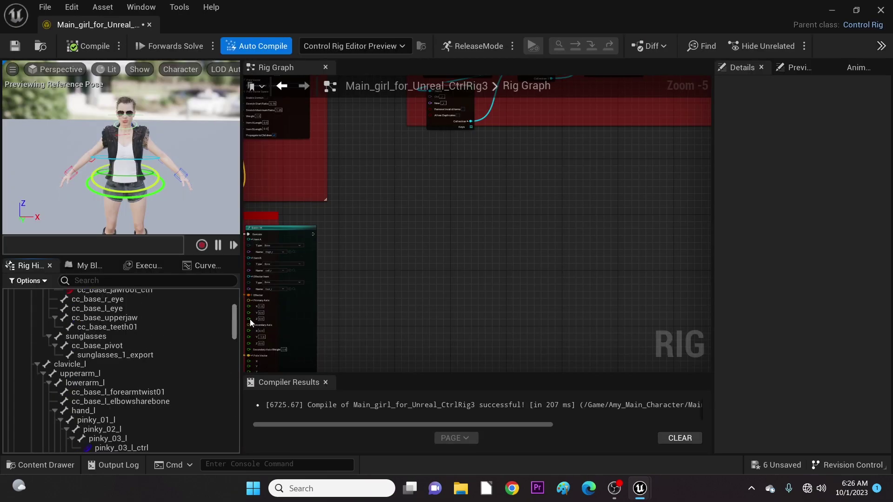
# - Create a new null under the root bone in the rig hierarchy and unparent it
pyautogui.moveTo(250, 319); pyautogui.dragTo(249, 289)
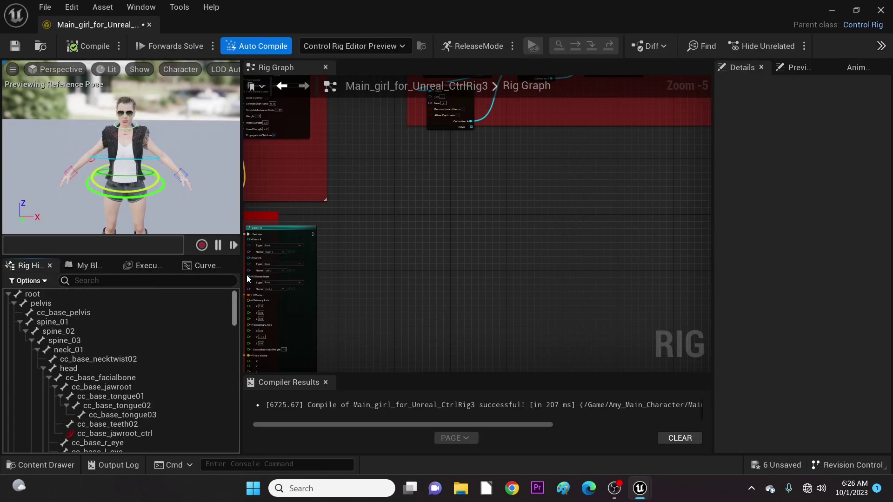
pyautogui.click(43, 294)
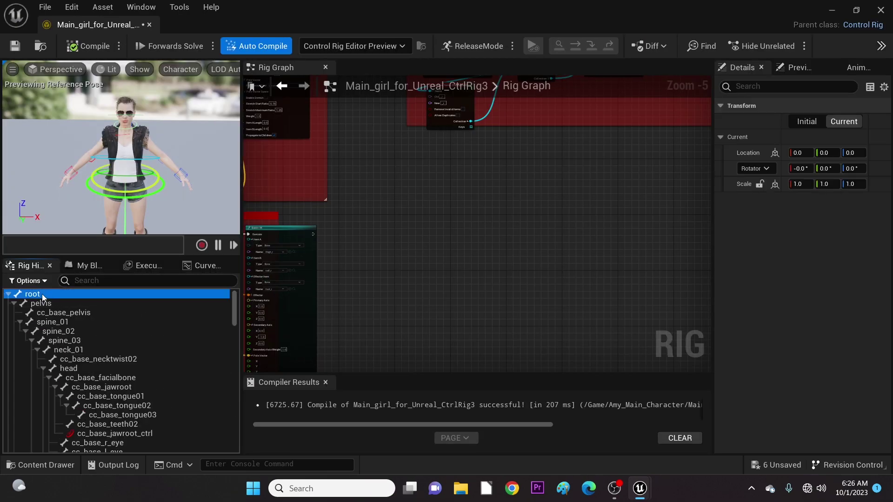
pyautogui.rightClick(42, 298)
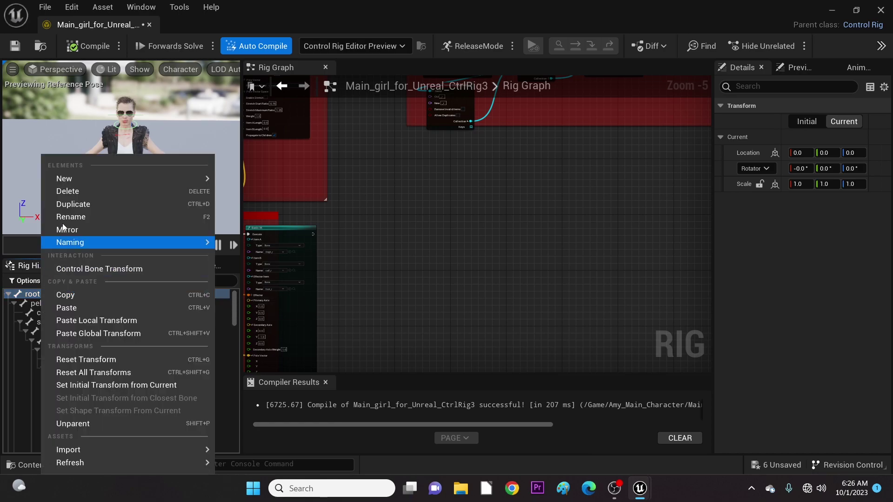
pyautogui.moveTo(157, 177)
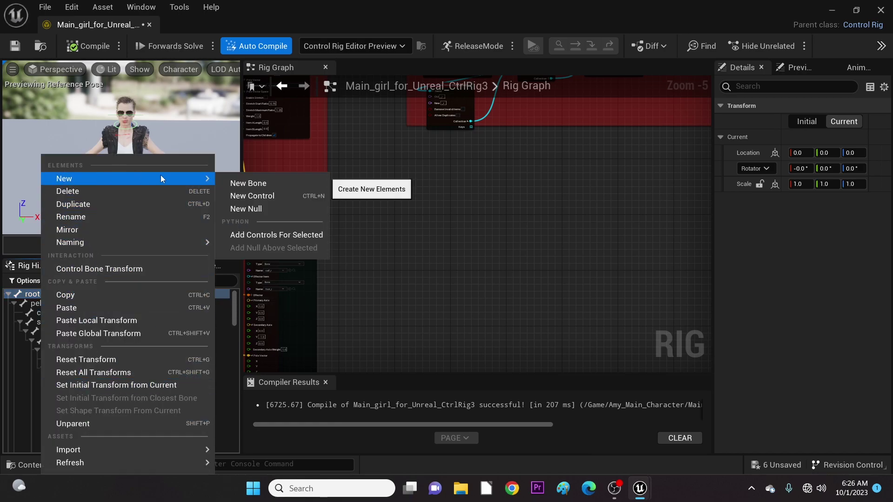
pyautogui.click(264, 208)
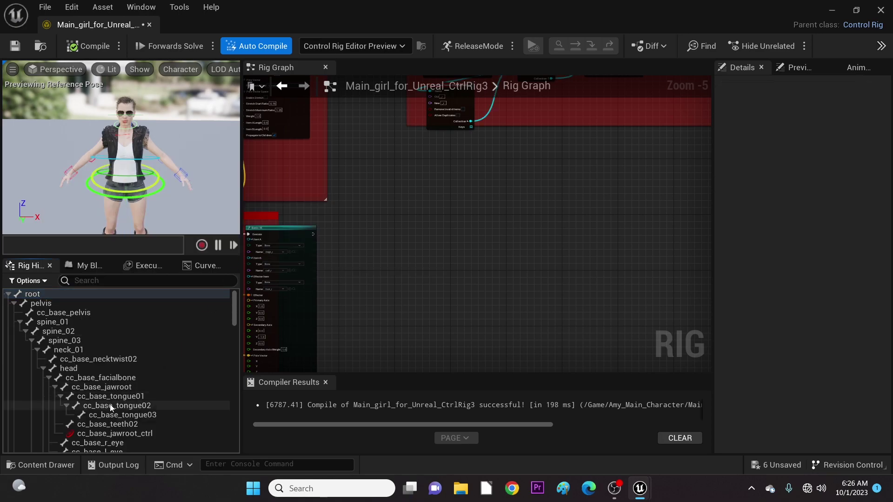
pyautogui.scroll(-15, 111, 401)
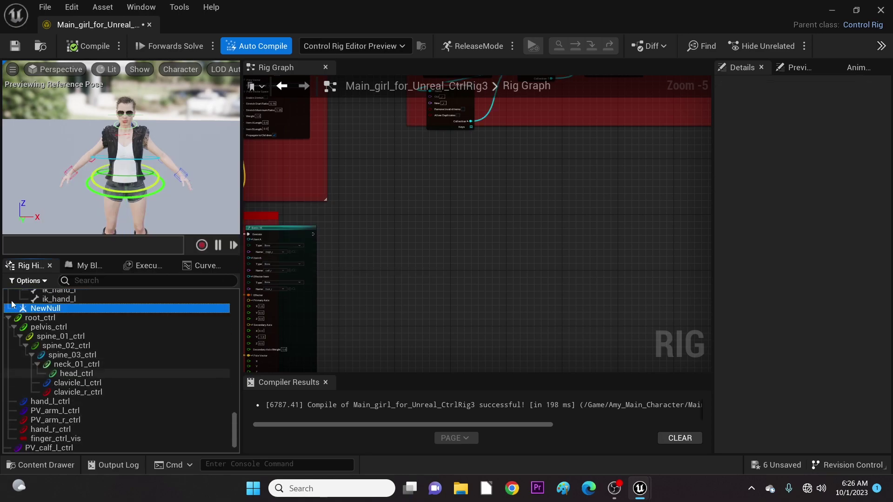
pyautogui.rightClick(47, 309)
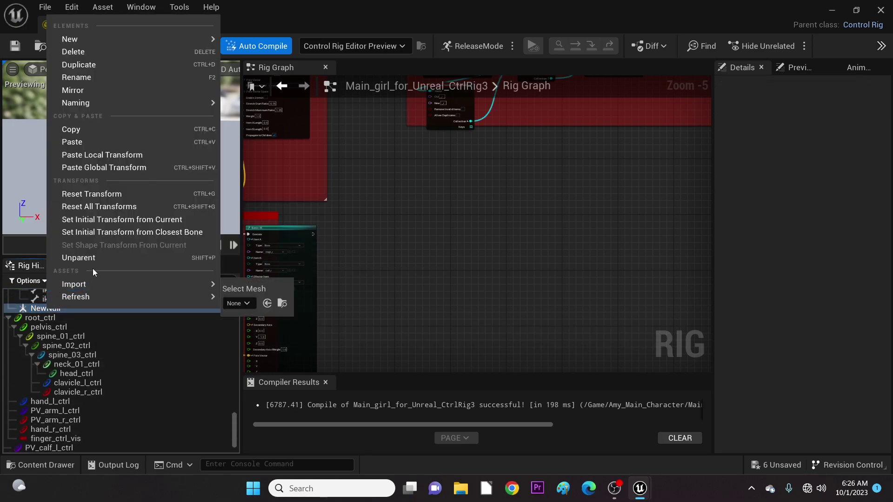
pyautogui.click(102, 259)
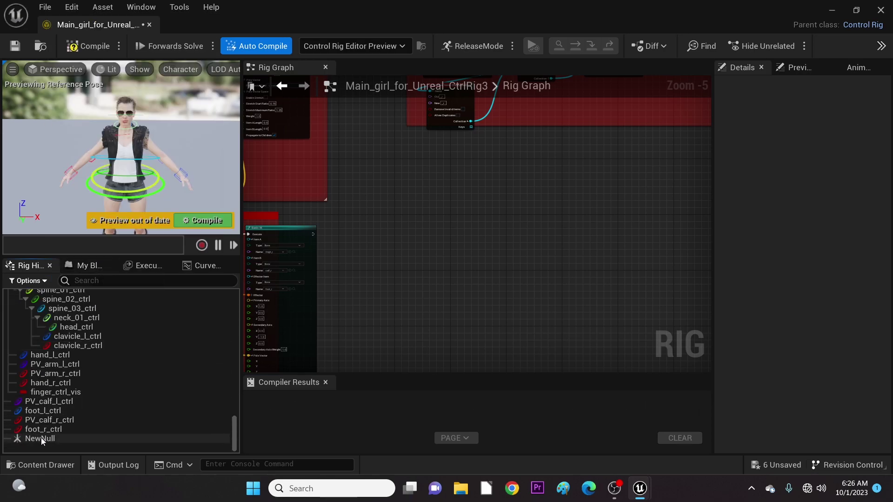
# - Rename the unparented null as Morph Targets
pyautogui.click(41, 440)
pyautogui.press('F2')
pyautogui.write('M')
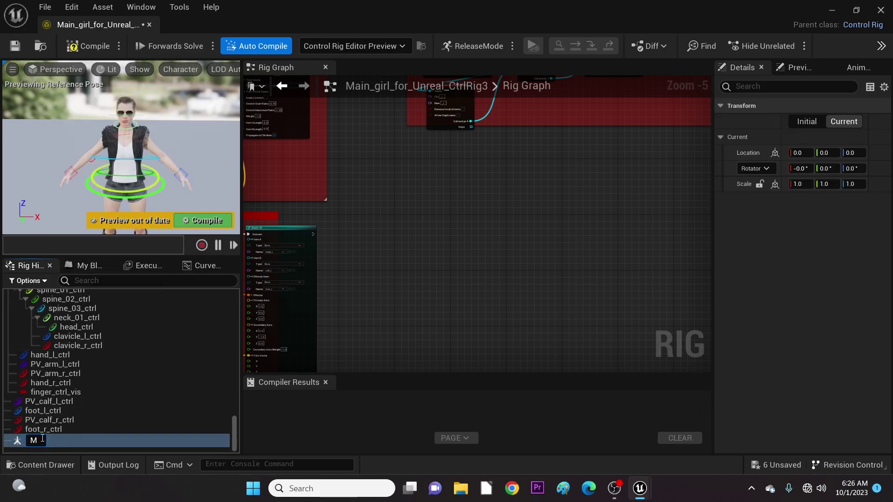
pyautogui.write('orph Targets')
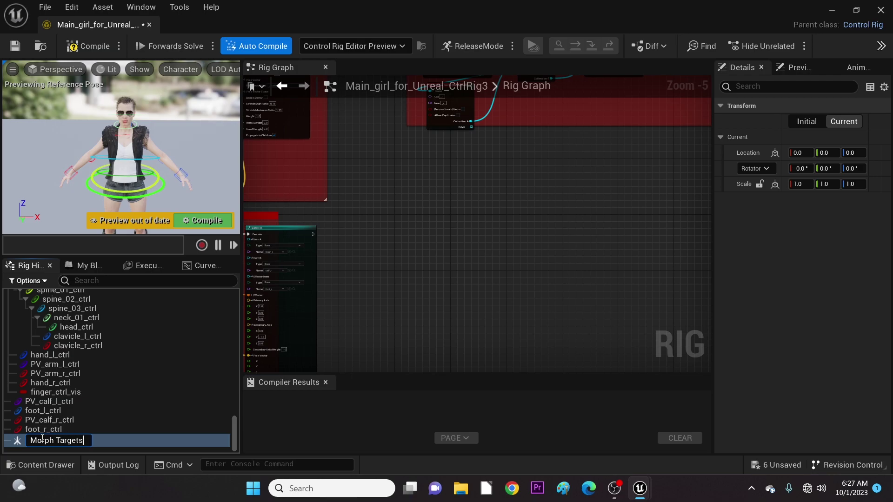
pyautogui.press('Return')
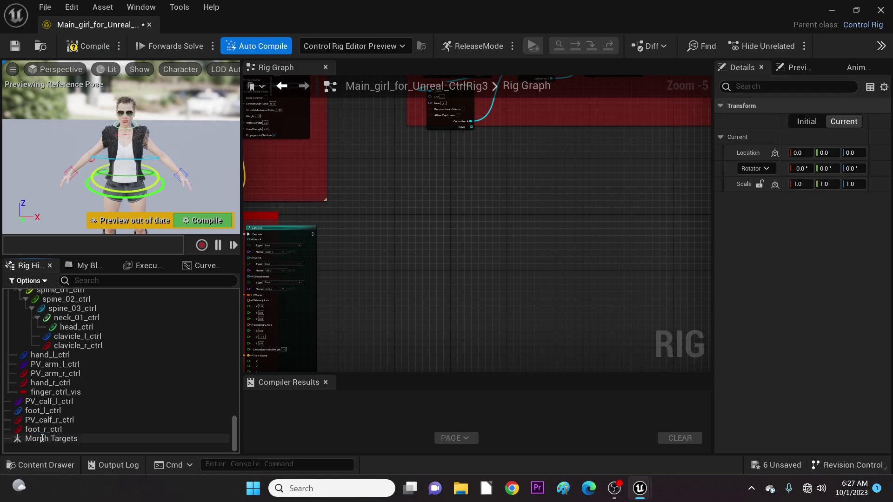
# - Add a new control under the Morph Targets null and name it Eye_Blink
pyautogui.click(35, 440)
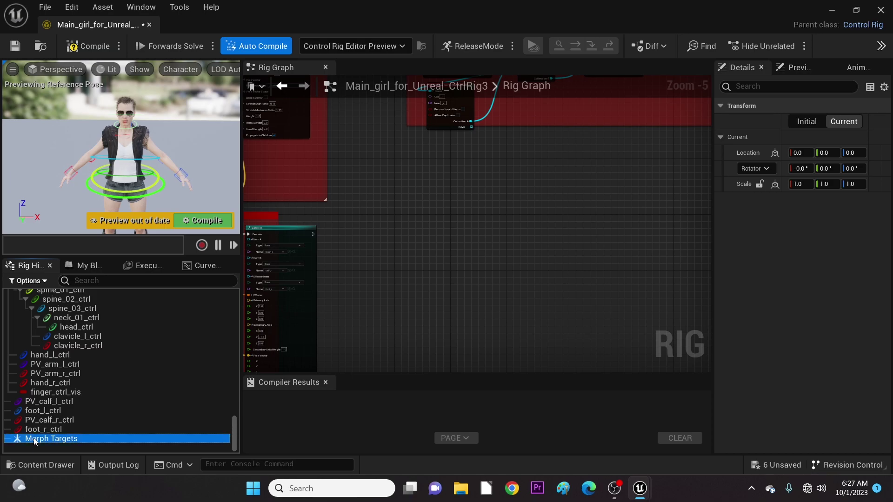
pyautogui.rightClick(56, 441)
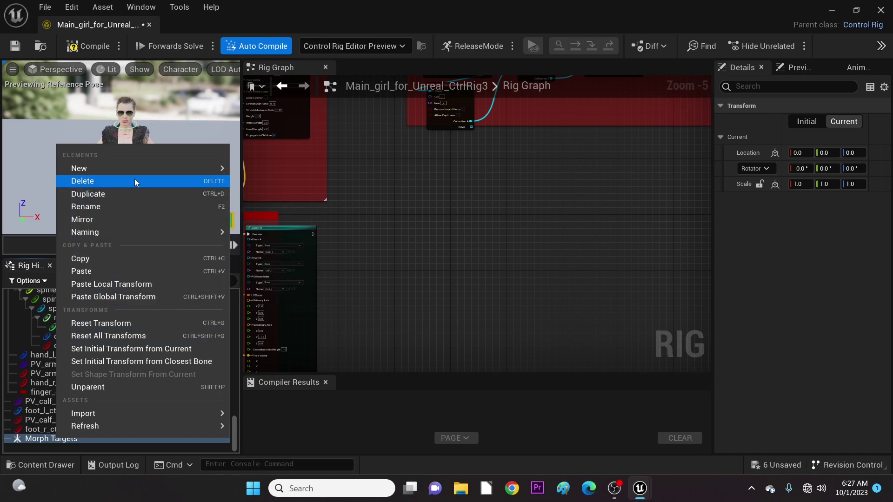
pyautogui.moveTo(140, 167)
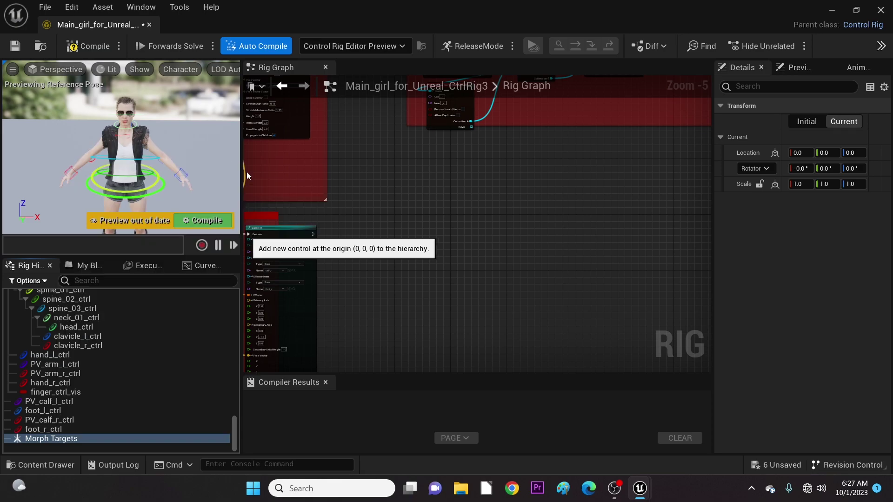
pyautogui.click(246, 173)
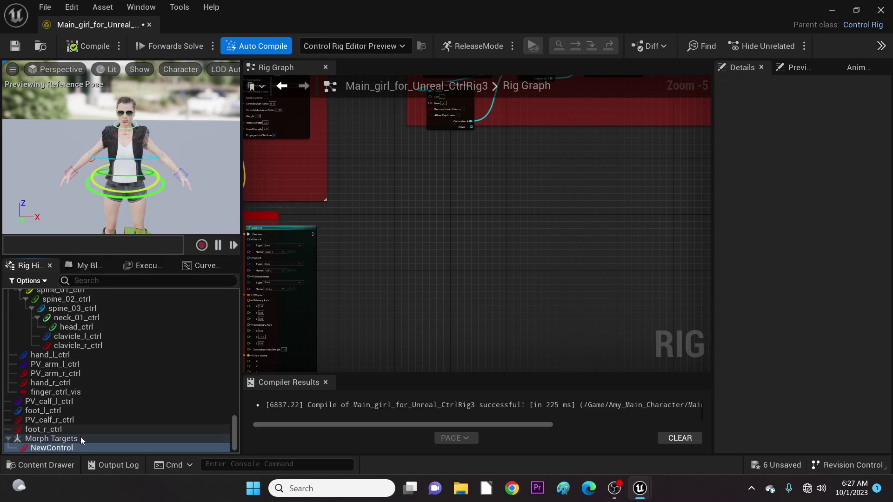
pyautogui.click(68, 449)
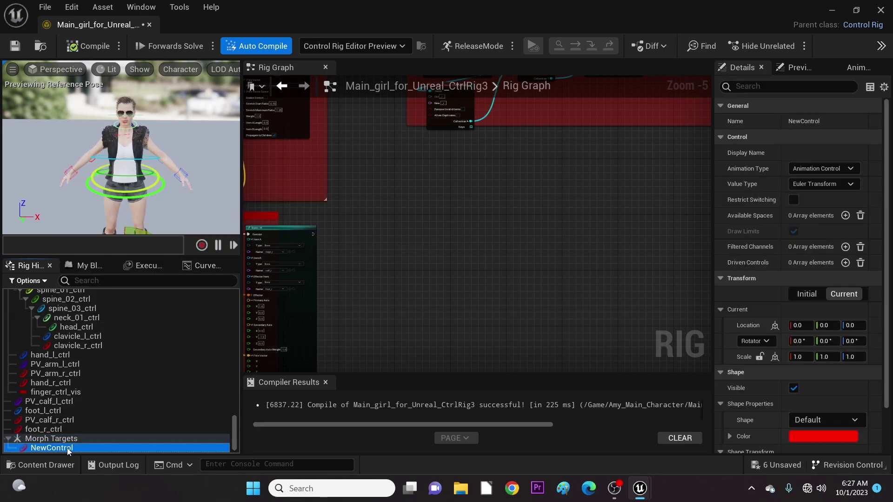
pyautogui.doubleClick(68, 449)
pyautogui.write('Eve')
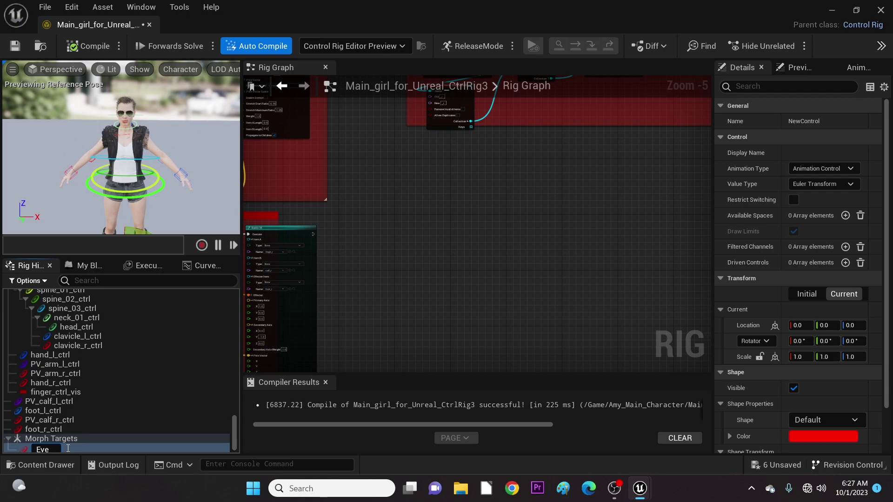
pyautogui.write(' Blink')
pyautogui.press('Return')
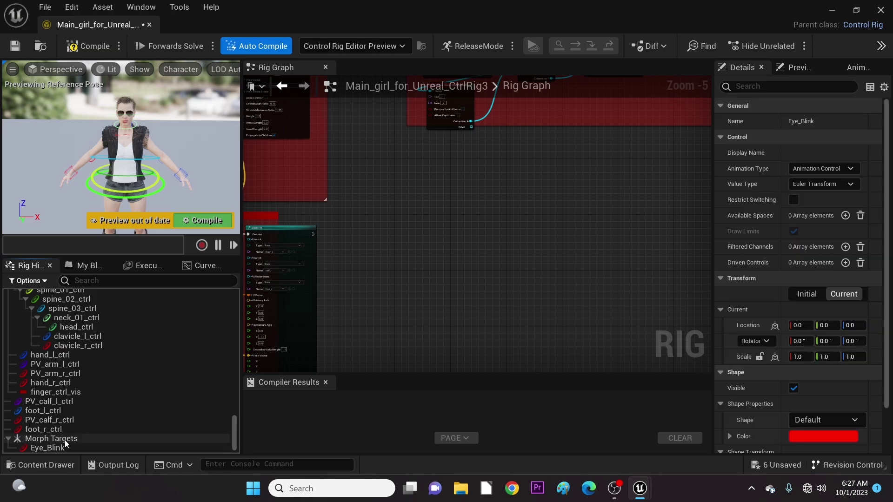
# - Add a second control under the Morph Targets null and name it Nose_Crease_L
pyautogui.click(65, 441)
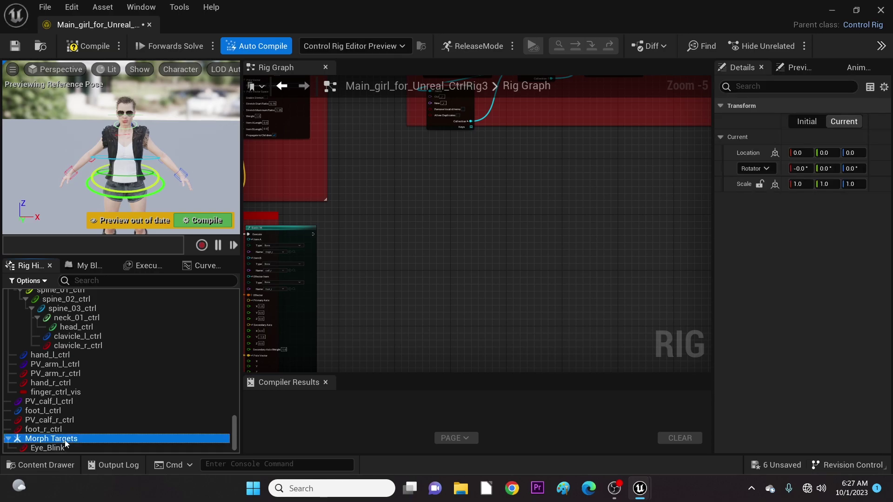
pyautogui.rightClick(65, 441)
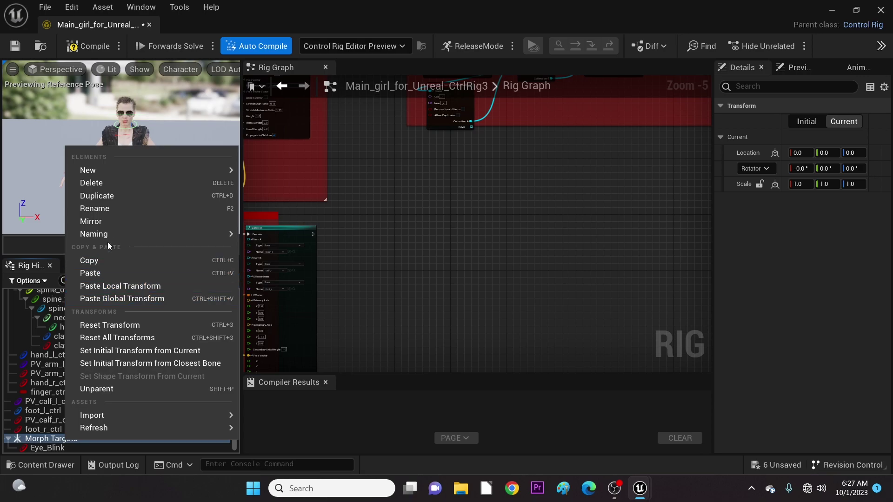
pyautogui.moveTo(170, 167)
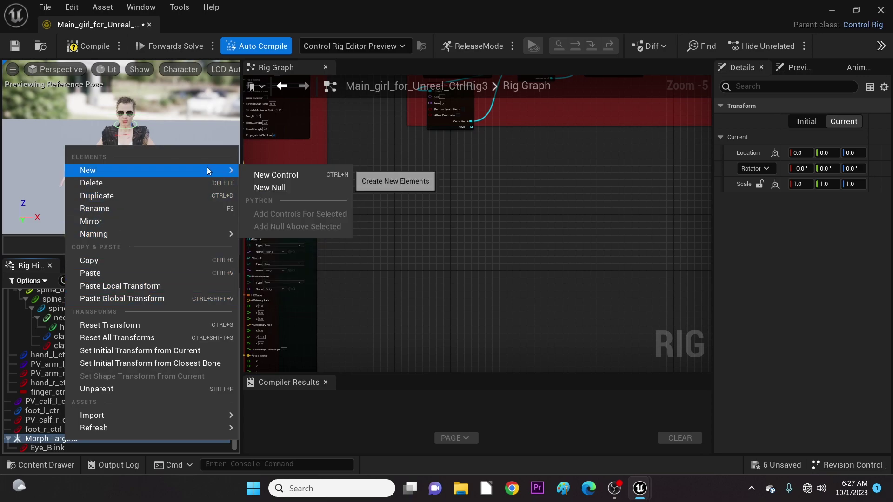
pyautogui.click(261, 174)
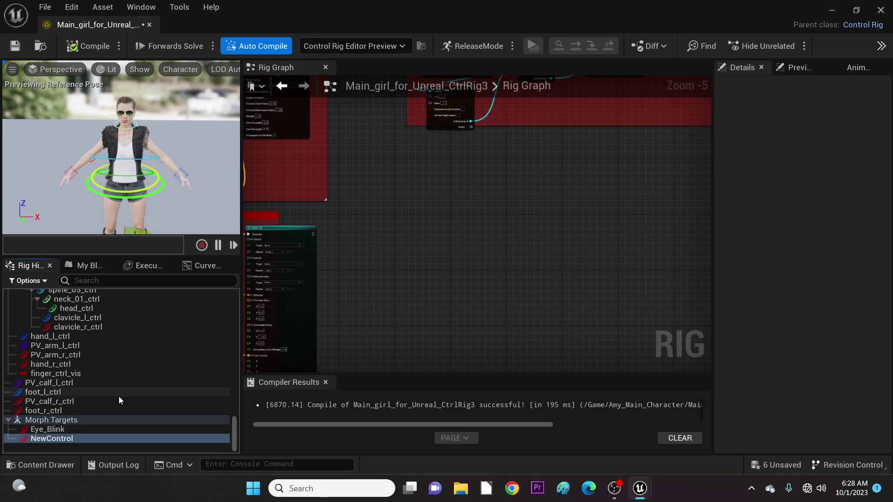
pyautogui.click(61, 439)
pyautogui.click(61, 440)
pyautogui.write('Nose')
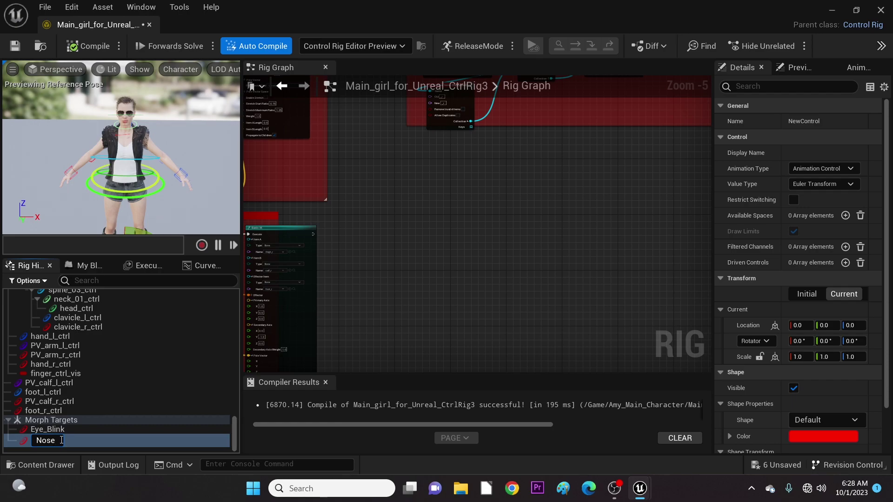
pyautogui.write('_Crease_L')
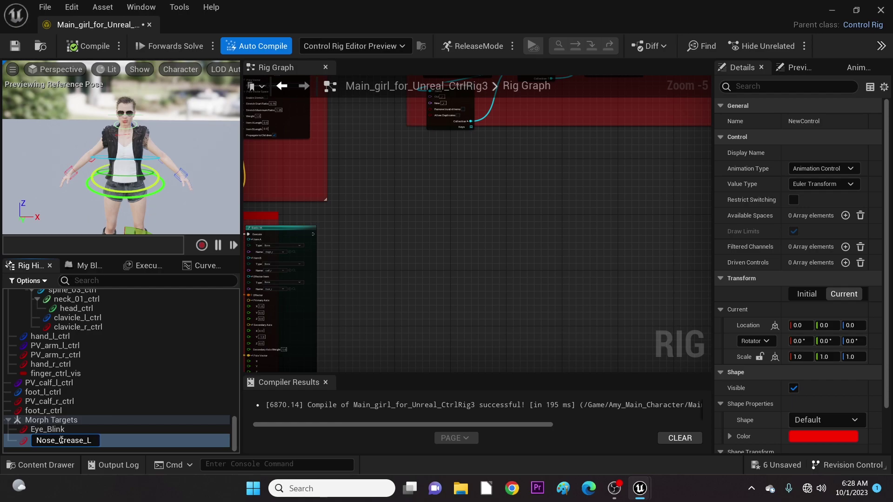
pyautogui.press('Return')
# - Add a third control under the Morph Targets null and name it Mouth_Close
pyautogui.click(51, 420)
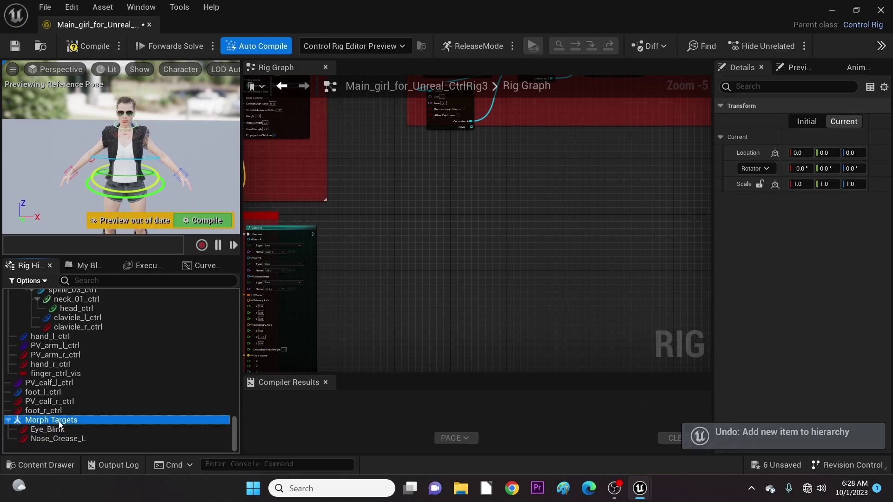
pyautogui.rightClick(59, 419)
pyautogui.moveTo(200, 150)
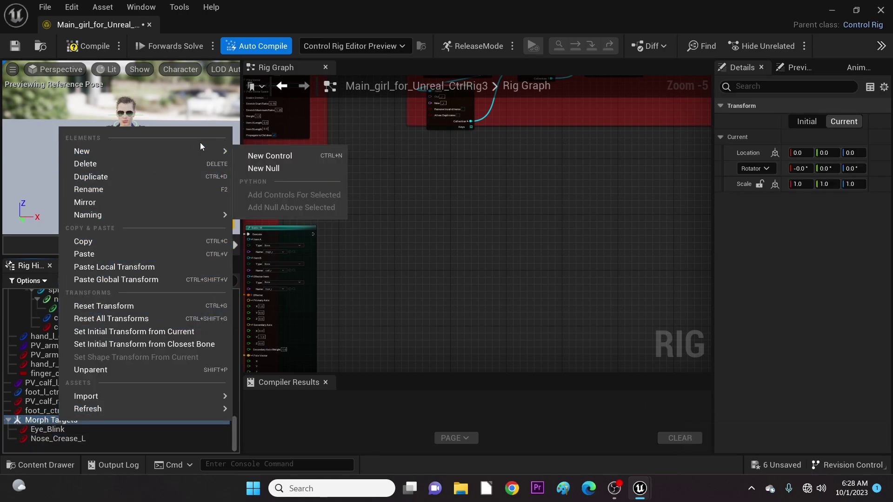
pyautogui.click(241, 156)
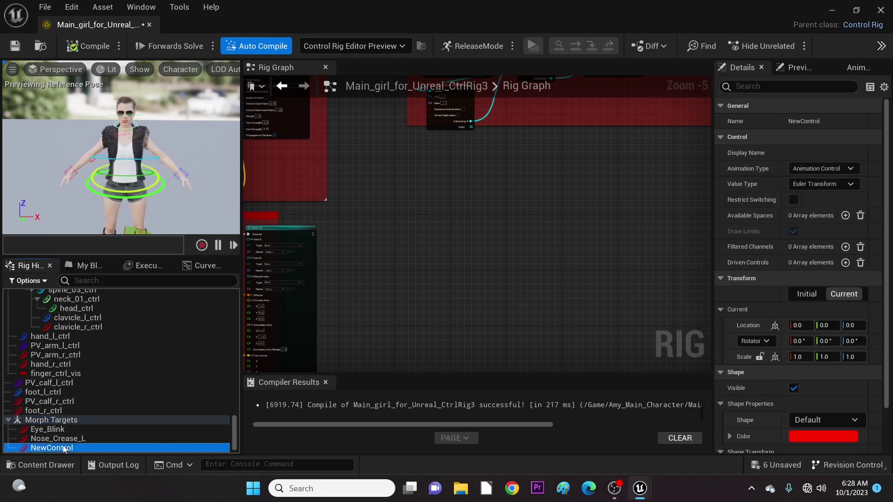
pyautogui.write('Mouth')
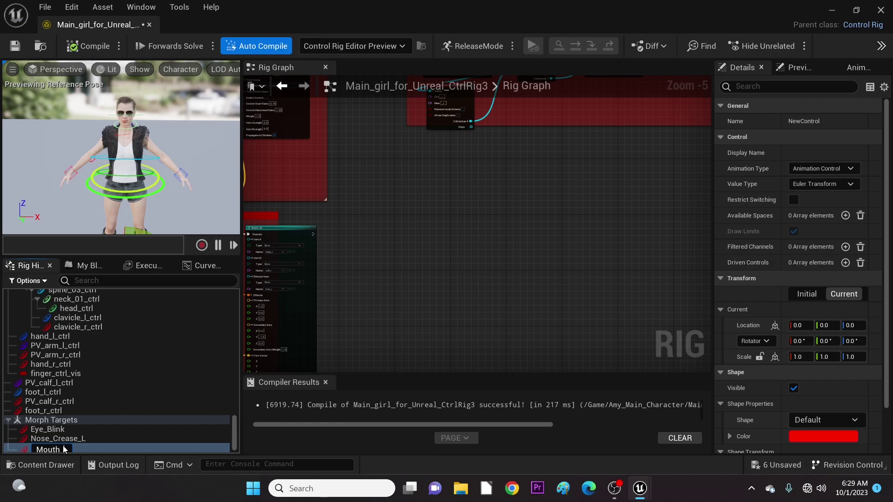
pyautogui.write(' Close')
pyautogui.press('Return')
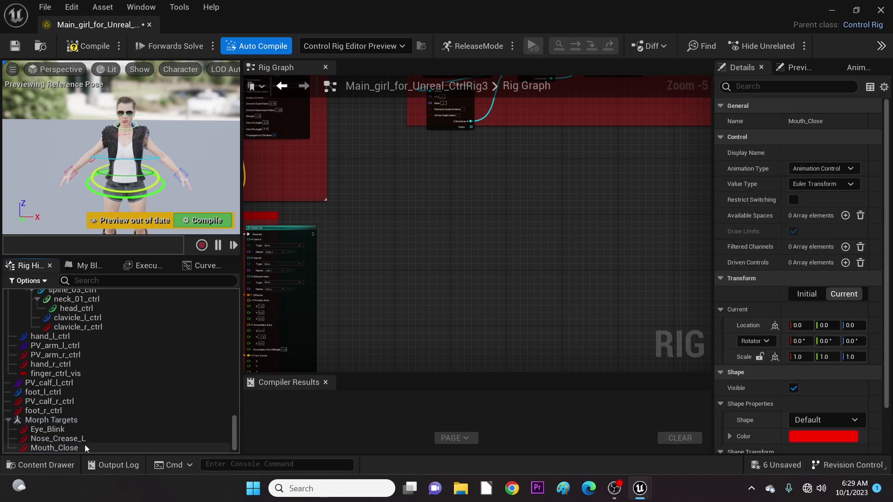
# - Add a Set Curve Value node in an empty area of the Rig Graph
pyautogui.scroll(-1, 119, 416)
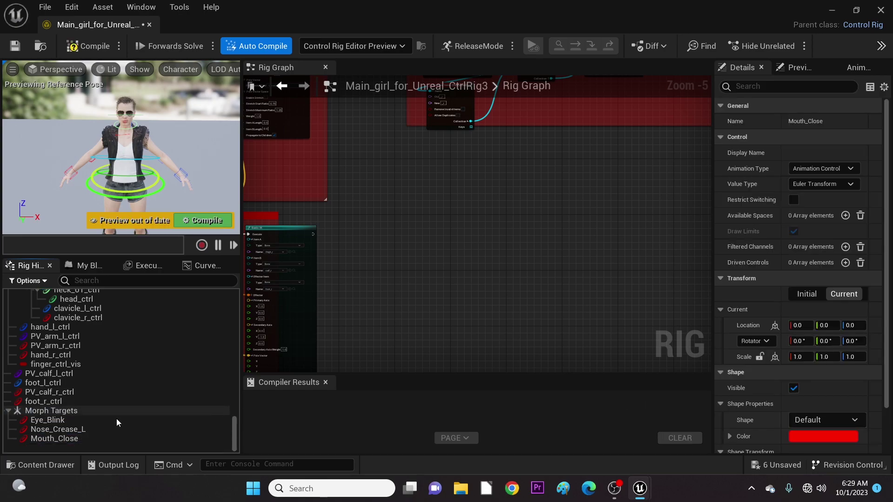
pyautogui.click(69, 419)
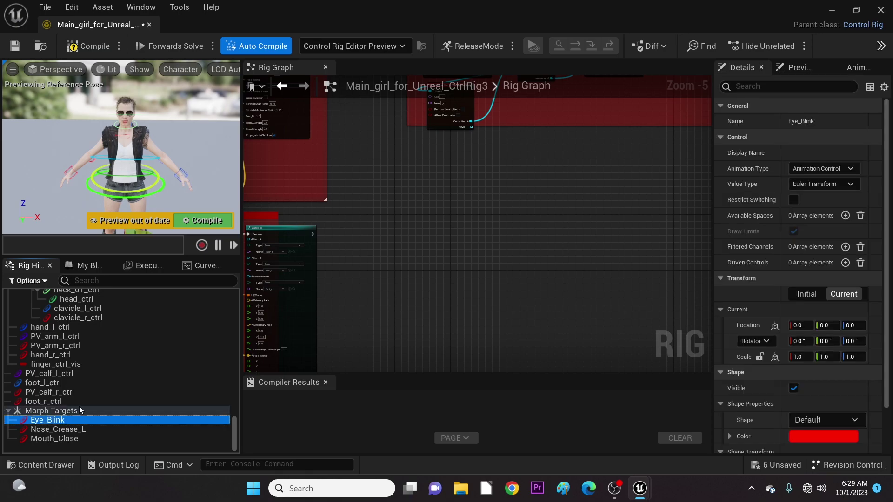
pyautogui.moveTo(409, 221); pyautogui.dragTo(425, 181, button='right')
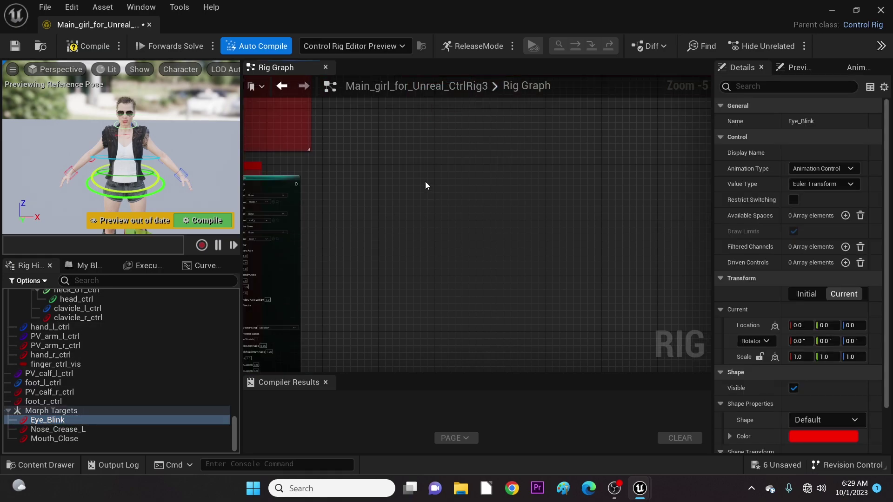
pyautogui.rightClick(425, 181)
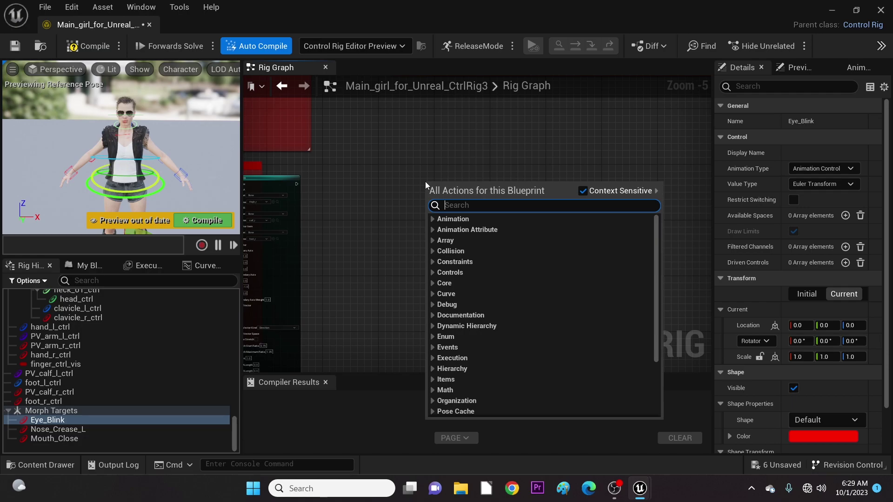
pyautogui.write('set')
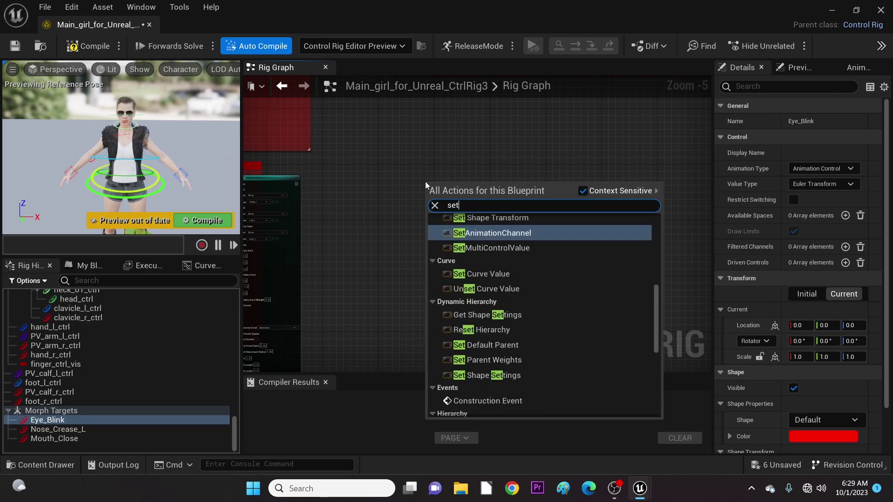
pyautogui.write(' cur')
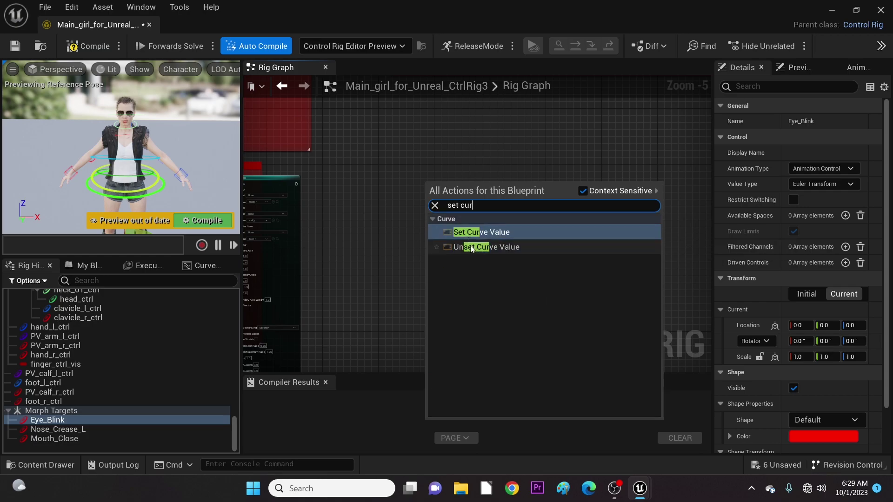
pyautogui.click(474, 233)
pyautogui.scroll(5, 455, 222)
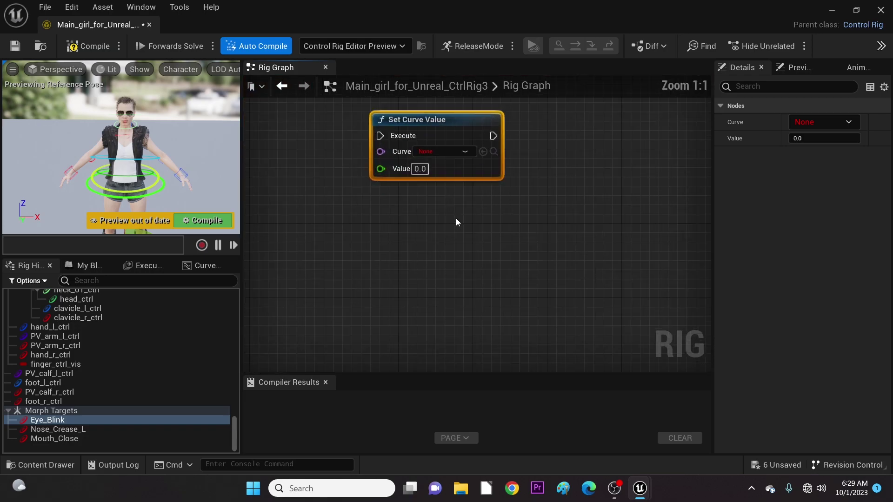
pyautogui.moveTo(456, 223); pyautogui.dragTo(465, 251, button='right')
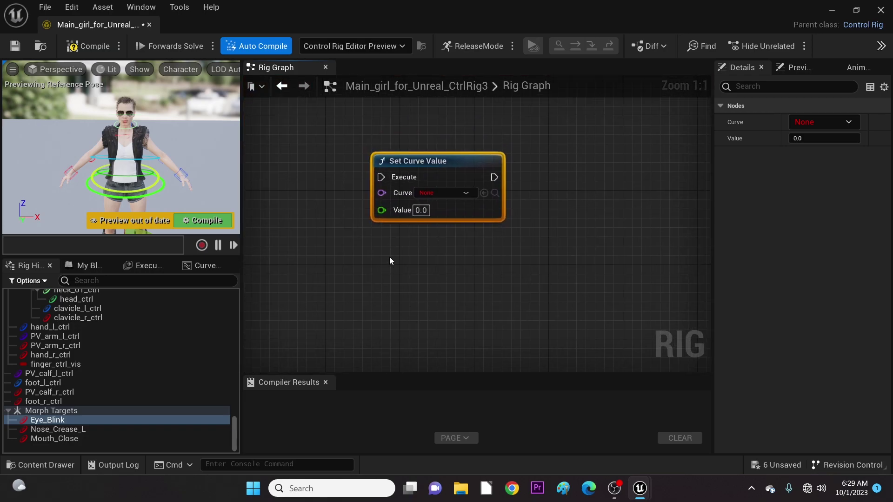
# - Add a Get Control node for the Eye_Blink control beneath the Set Curve Value node
pyautogui.click(127, 420)
pyautogui.moveTo(127, 410); pyautogui.dragTo(388, 274)
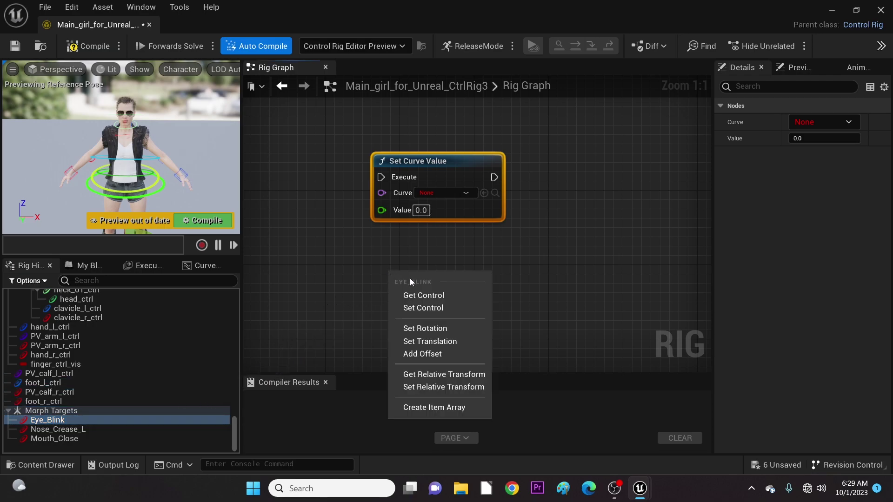
pyautogui.click(439, 298)
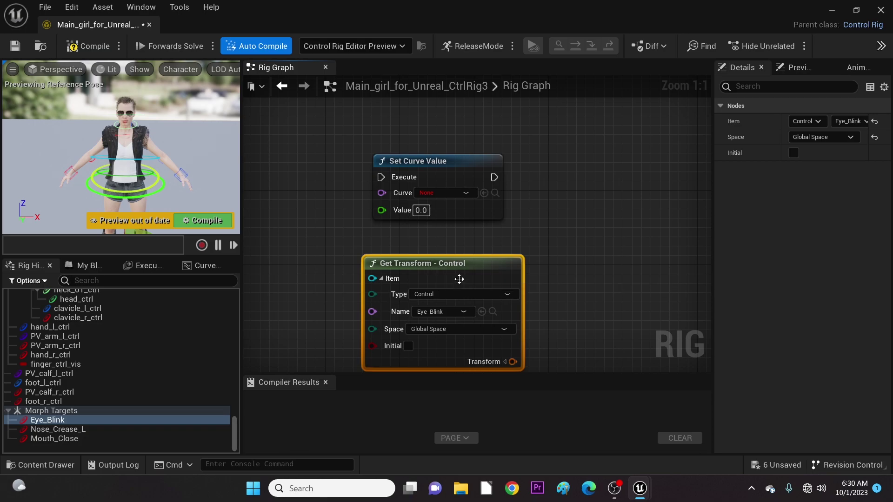
# - Set the curve of the Set Curve Value node to EyeBlink
pyautogui.click(466, 194)
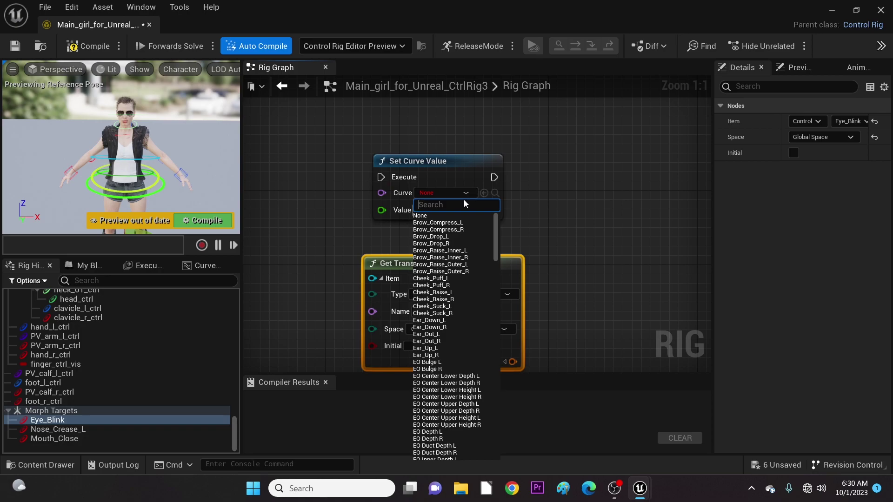
pyautogui.write('eye')
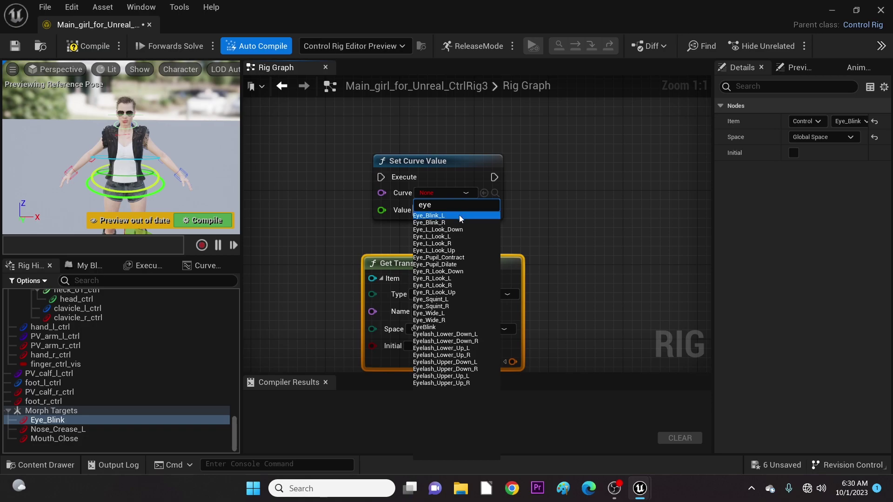
pyautogui.click(431, 327)
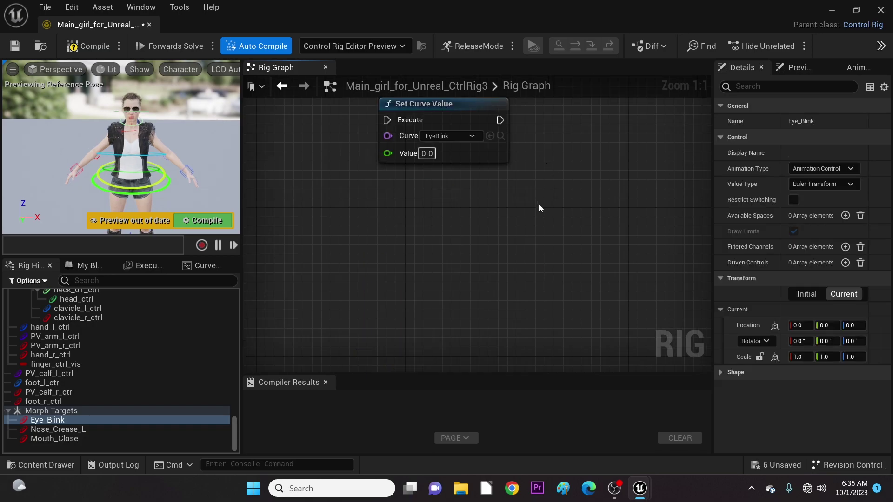
# - Add a Get Control Float node and place it below the Set Curve Value node
pyautogui.rightClick(539, 208)
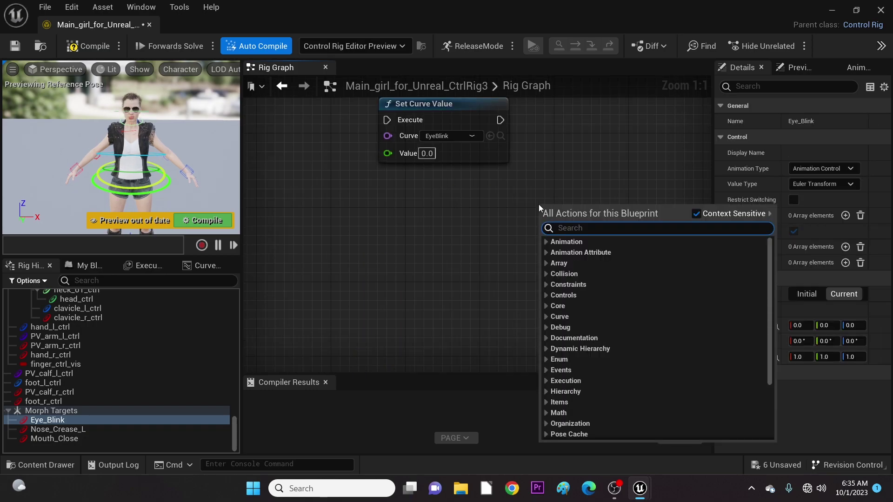
pyautogui.write('get con')
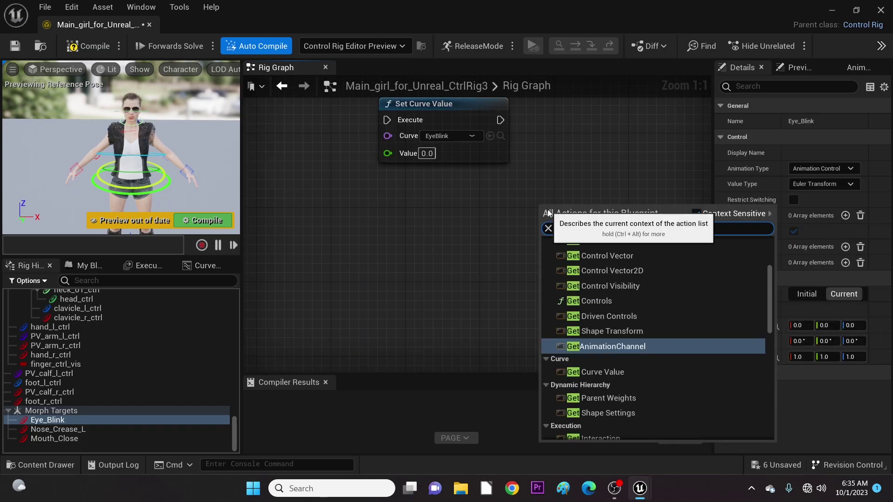
pyautogui.write('tr')
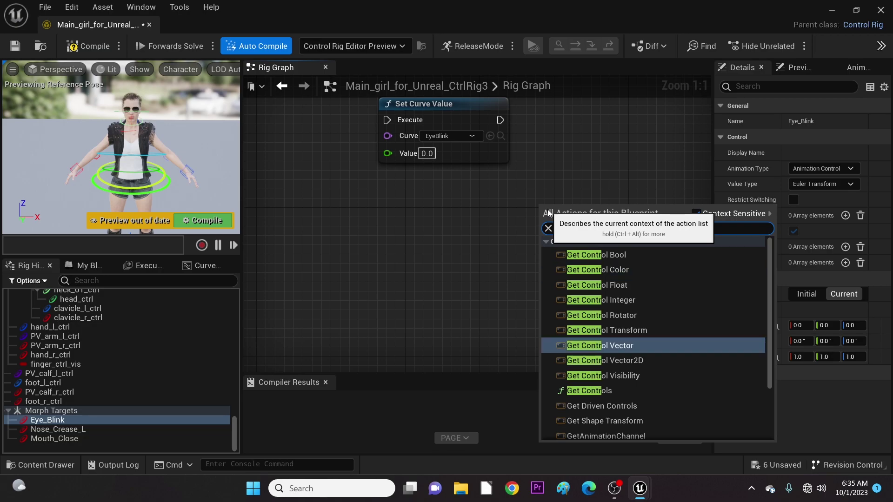
pyautogui.click(620, 287)
pyautogui.moveTo(621, 211); pyautogui.dragTo(478, 218)
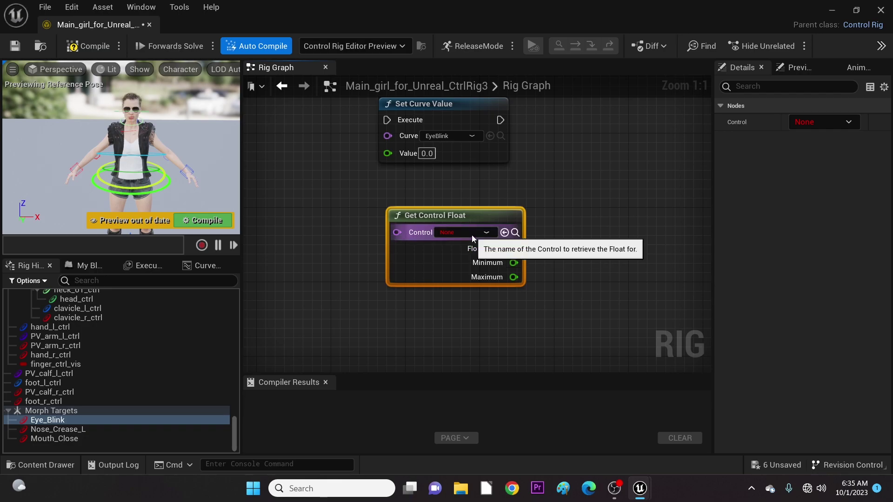
# - Assign the Eye_Blink control to the Get Control Float node and connect its Float Value output to the Set Curve Value node's Value input
pyautogui.click(471, 234)
pyautogui.click(341, 304)
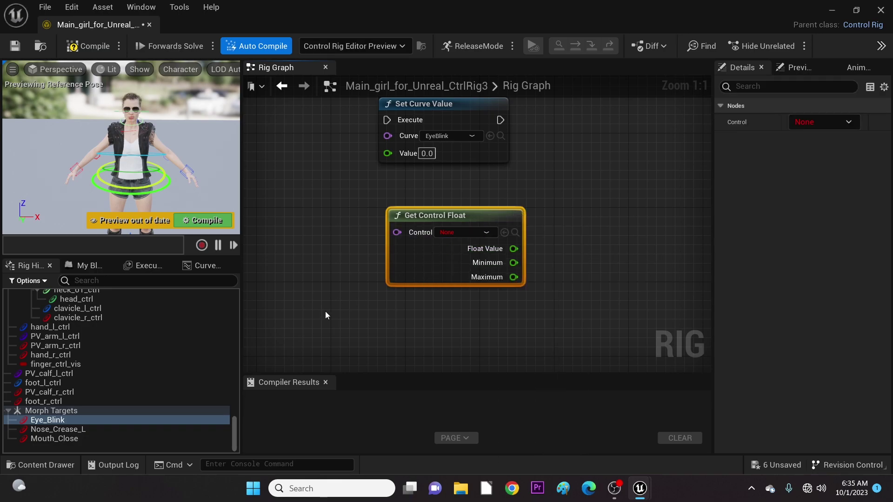
pyautogui.click(63, 421)
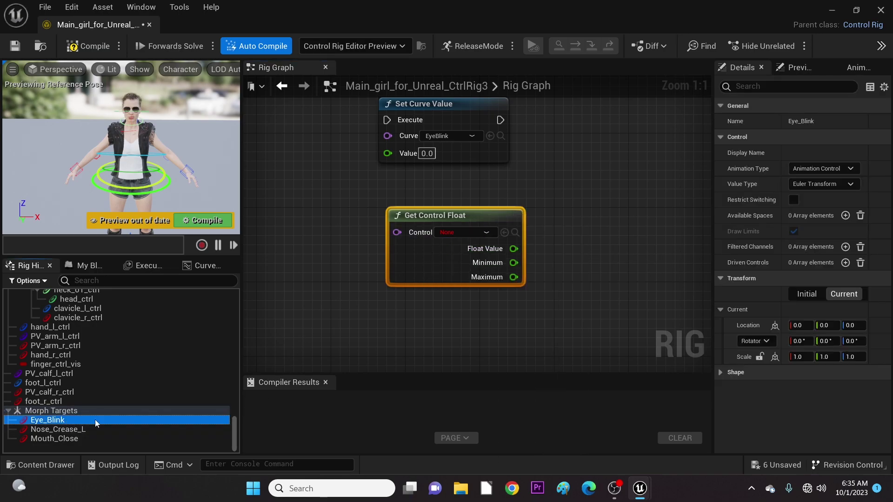
pyautogui.click(504, 233)
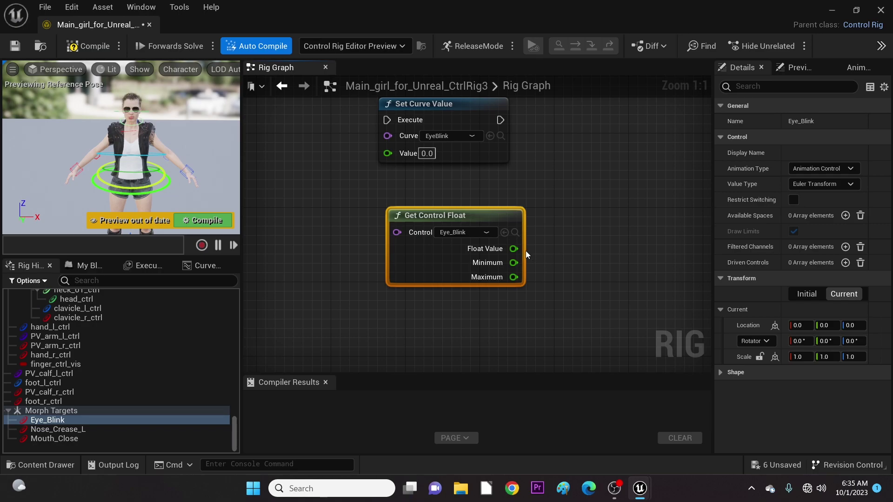
pyautogui.moveTo(514, 249); pyautogui.dragTo(389, 154)
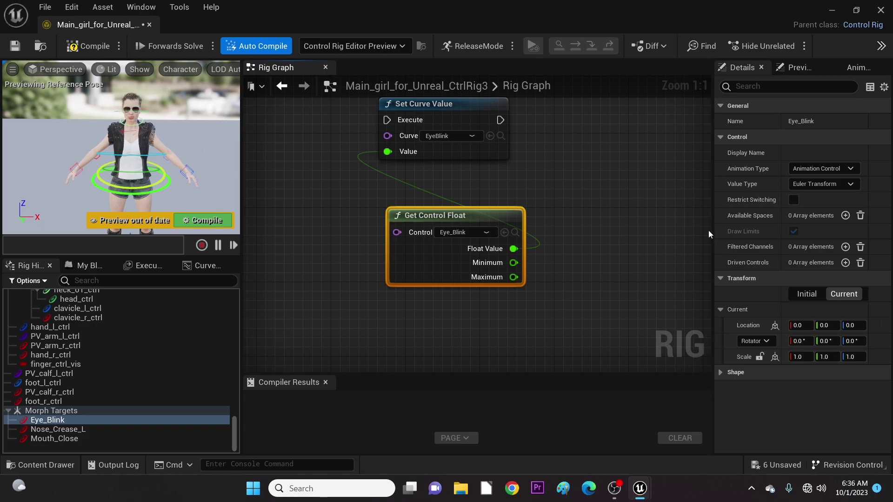
# - Set the Eye_Blink control's value type to Float and check its shape visibility setting
pyautogui.click(853, 184)
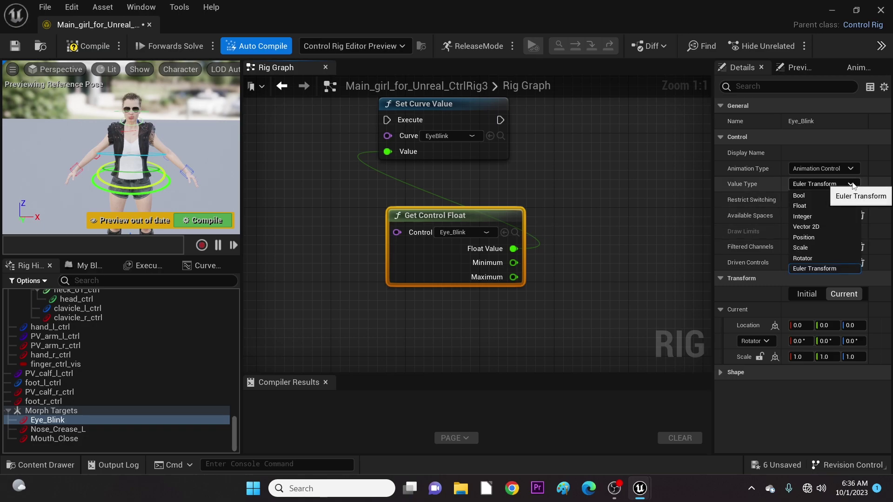
pyautogui.click(822, 206)
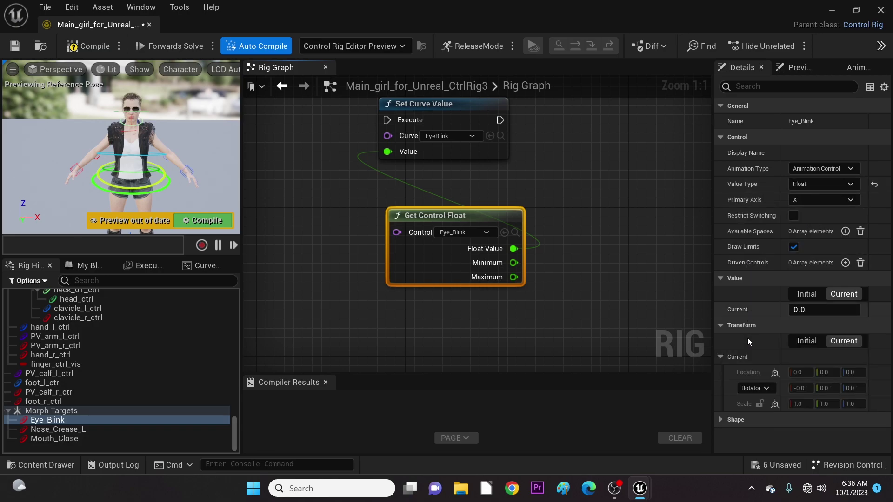
pyautogui.click(719, 420)
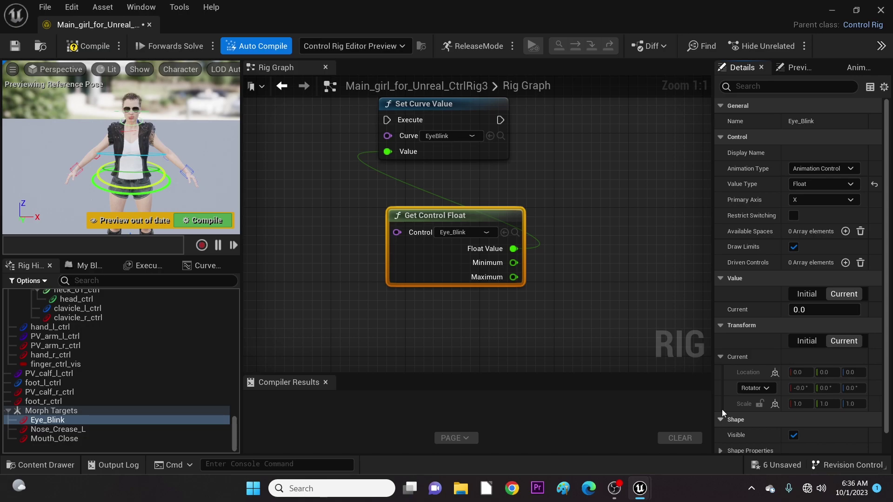
pyautogui.scroll(-1, 735, 410)
pyautogui.click(792, 414)
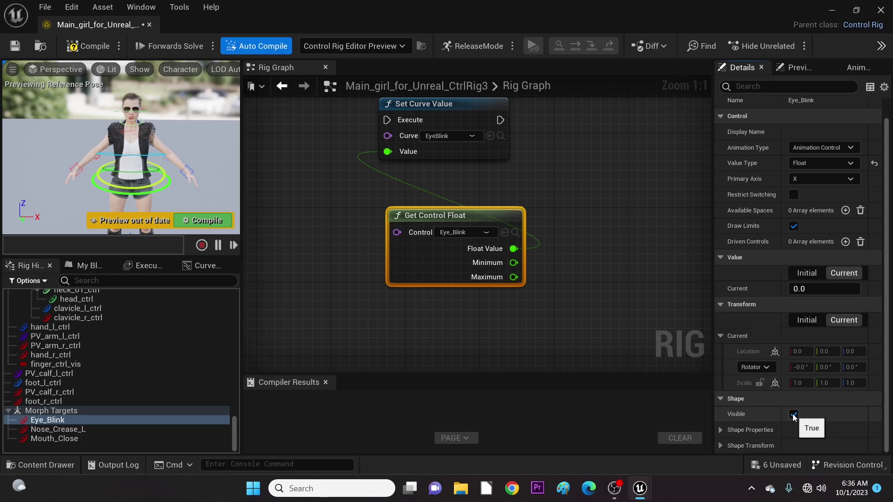
pyautogui.click(721, 398)
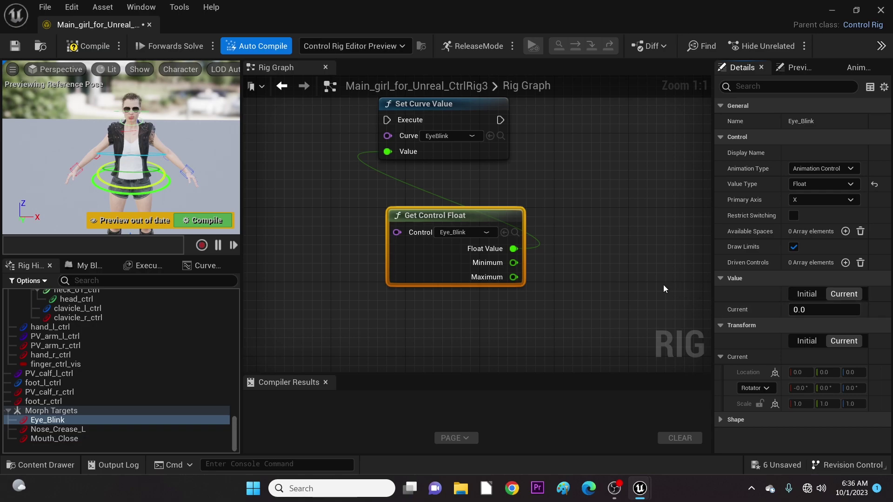
# - Duplicate the connected Set Curve Value and Get Control Float nodes and place the copies beside the originals
pyautogui.moveTo(548, 198); pyautogui.dragTo(505, 241, button='right')
pyautogui.click(437, 147)
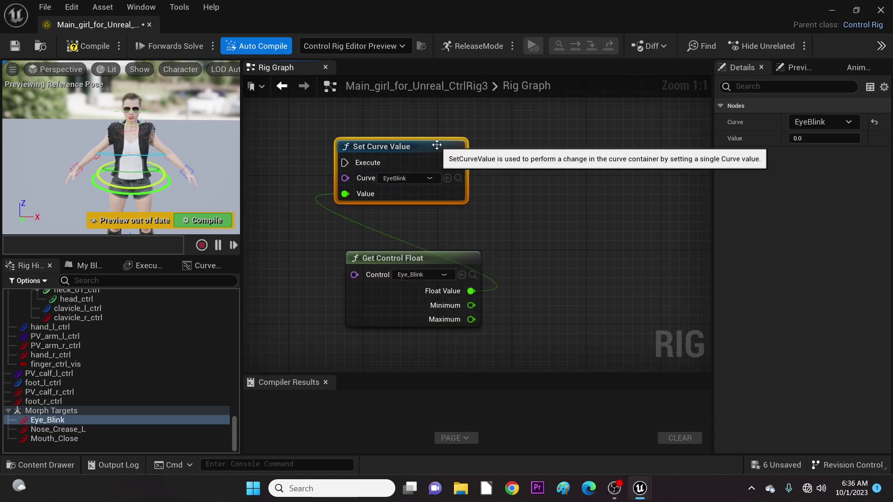
pyautogui.keyDown('shift'); pyautogui.click(447, 253); pyautogui.keyUp('shift')
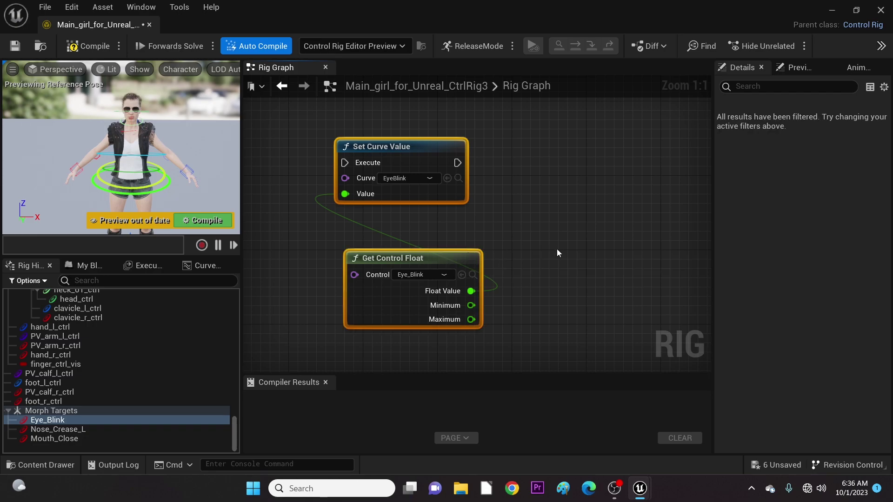
pyautogui.hotkey('ctrl', 'c')
pyautogui.hotkey('ctrl', 'v')
pyautogui.moveTo(607, 200); pyautogui.dragTo(568, 137)
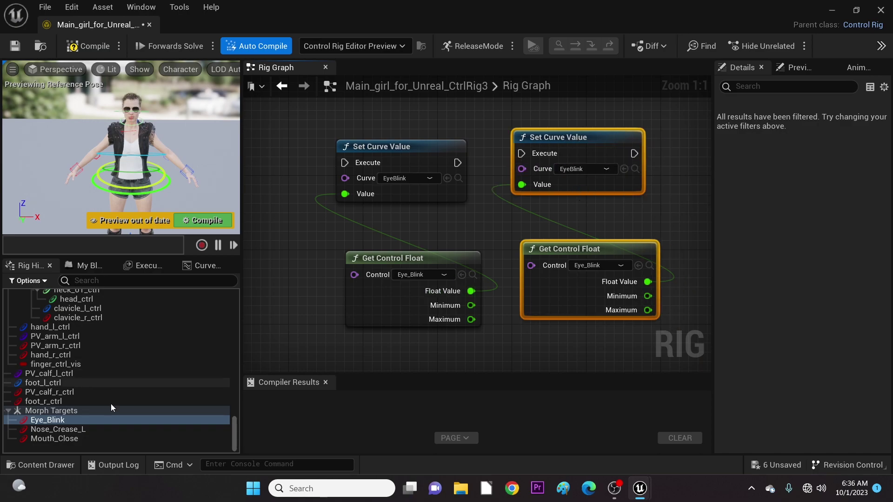
# - Set the duplicated Set Curve Value node's curve to Nose_Crease_L and assign the Nose_Crease_L control to the duplicated Get Control Float node
pyautogui.click(605, 169)
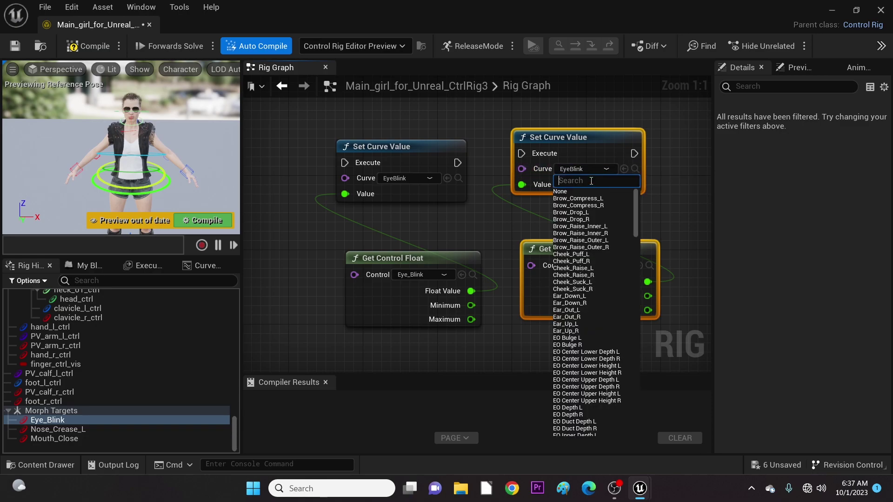
pyautogui.write('nose')
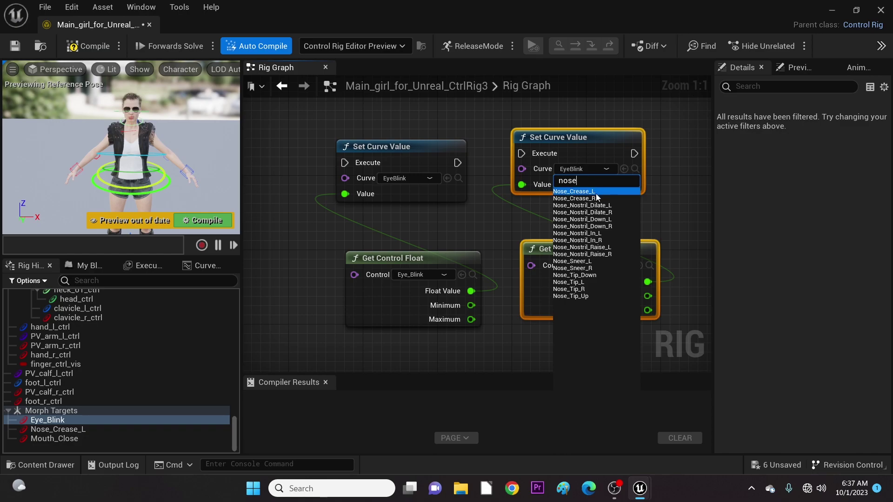
pyautogui.click(596, 193)
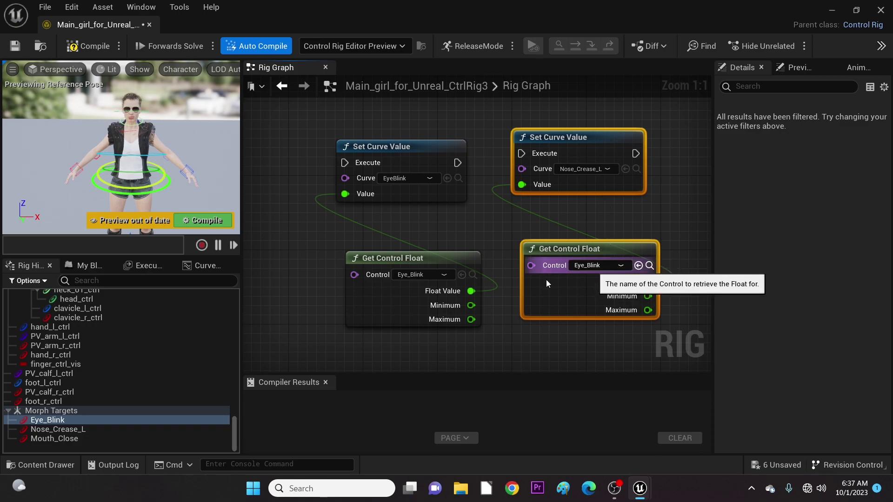
pyautogui.click(83, 429)
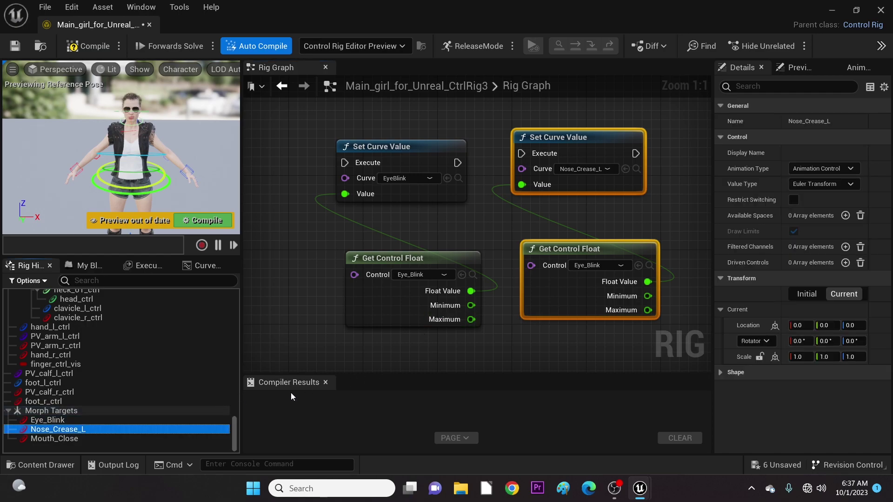
pyautogui.click(638, 267)
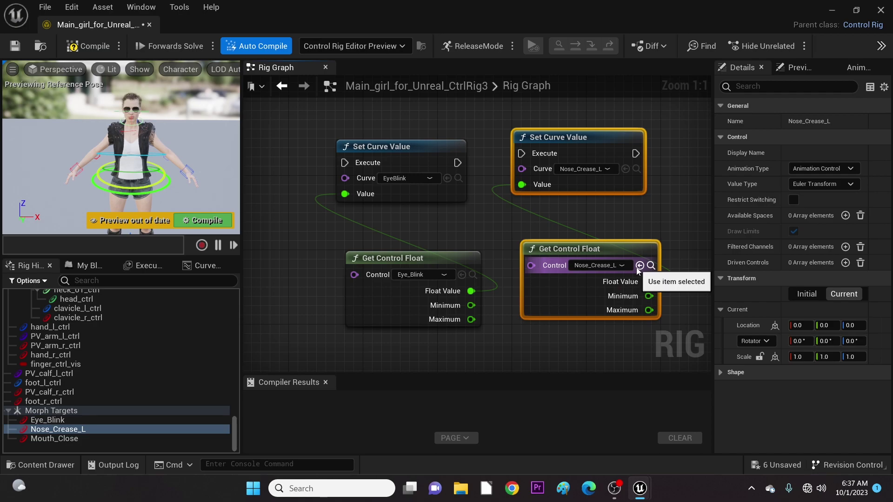
# - Set the Nose_Crease_L control's value type to Float and turn off its shape visibility
pyautogui.click(848, 184)
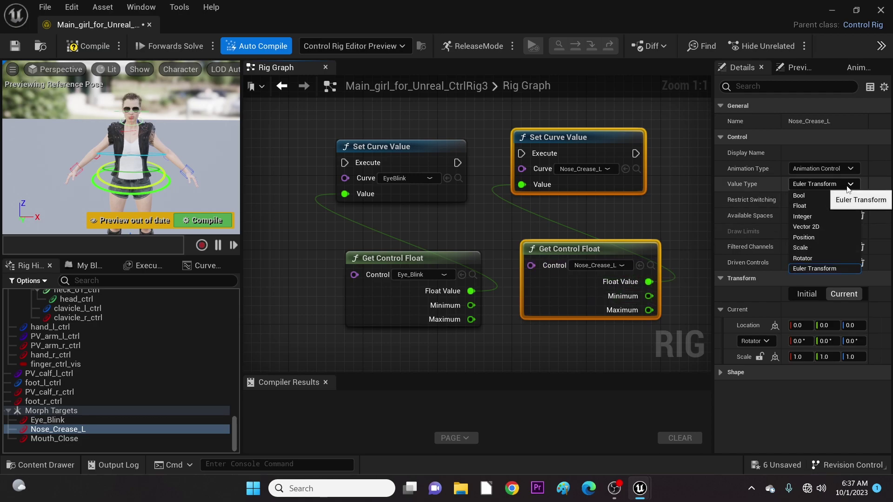
pyautogui.click(809, 207)
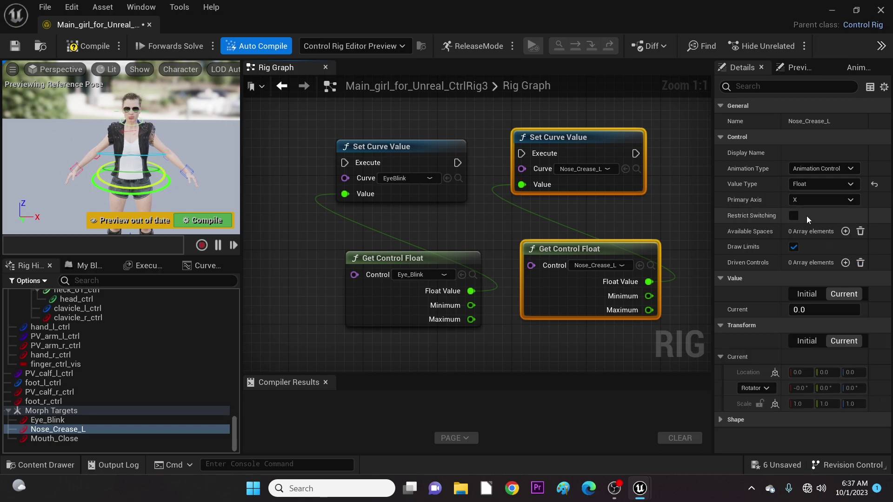
pyautogui.click(720, 419)
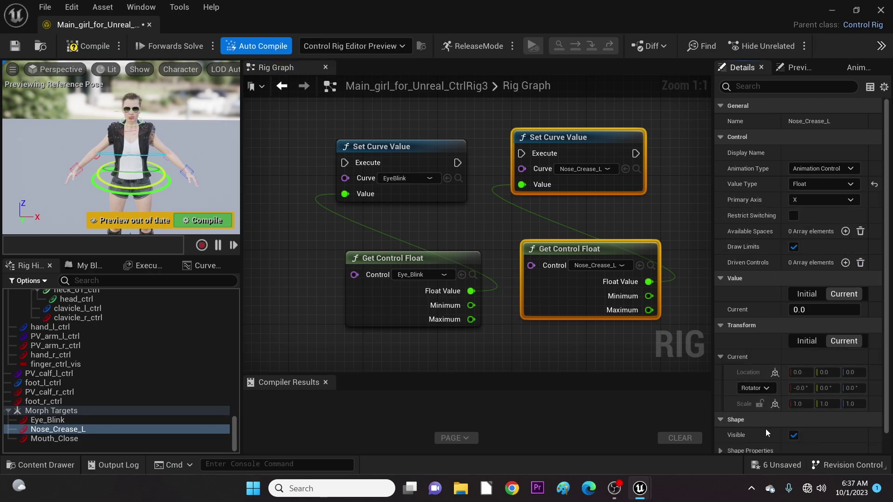
pyautogui.click(794, 436)
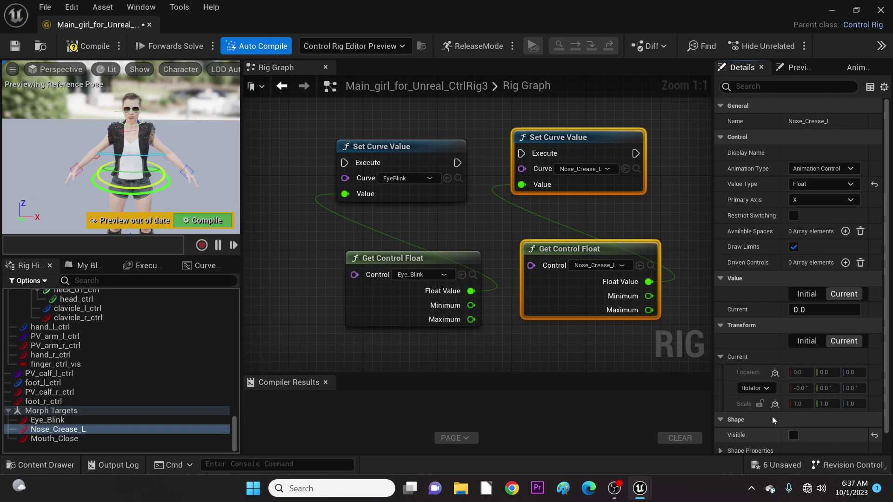
# - Duplicate the Nose_Crease_L Set Curve Value and Get Control Float nodes and place the copies beside the originals
pyautogui.moveTo(639, 214); pyautogui.dragTo(532, 194, button='right')
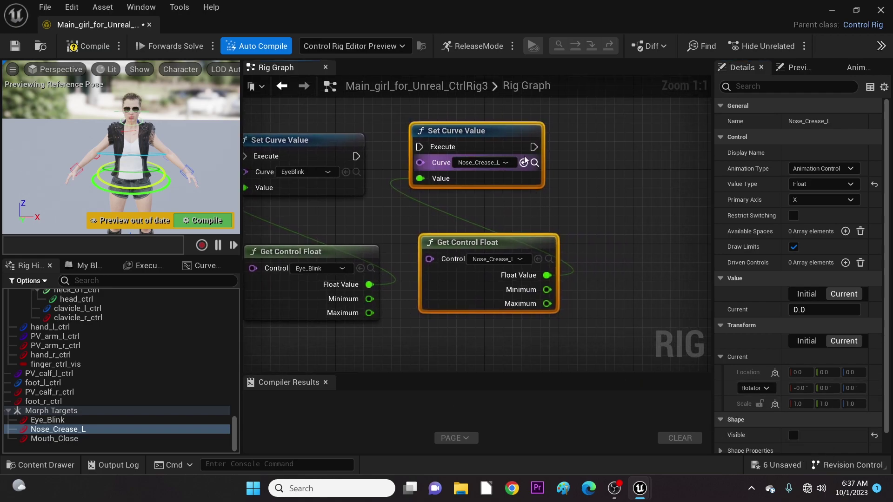
pyautogui.hotkey('ctrl', 'd')
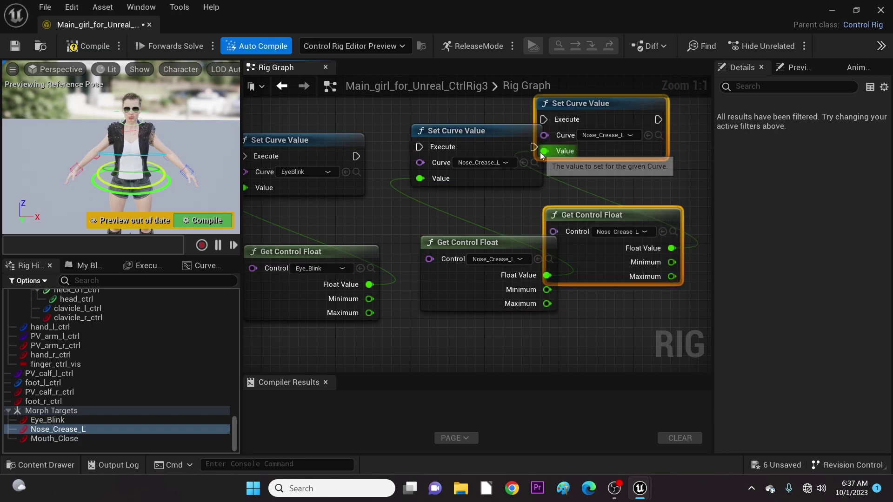
pyautogui.moveTo(621, 106); pyautogui.dragTo(674, 134)
pyautogui.moveTo(581, 214); pyautogui.dragTo(507, 225, button='right')
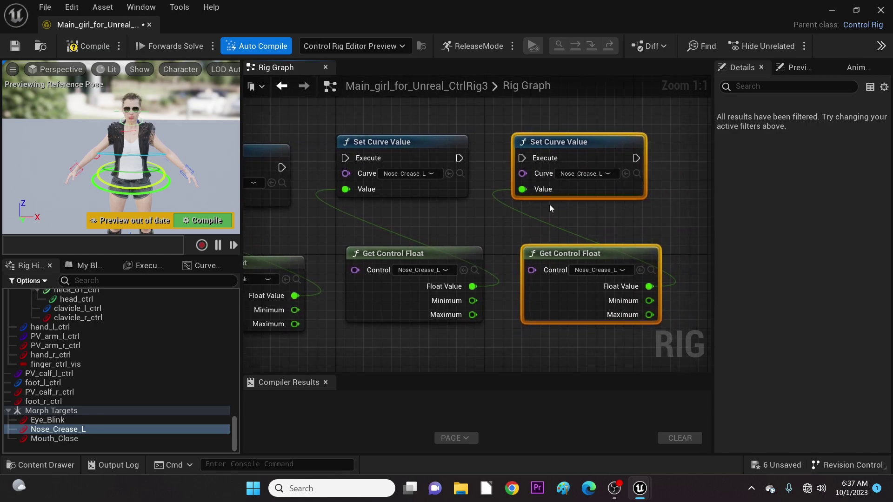
# - Set the newest Set Curve Value node's curve to Mouth_Close and assign the Mouth_Close control to its Get Control Float node
pyautogui.click(581, 174)
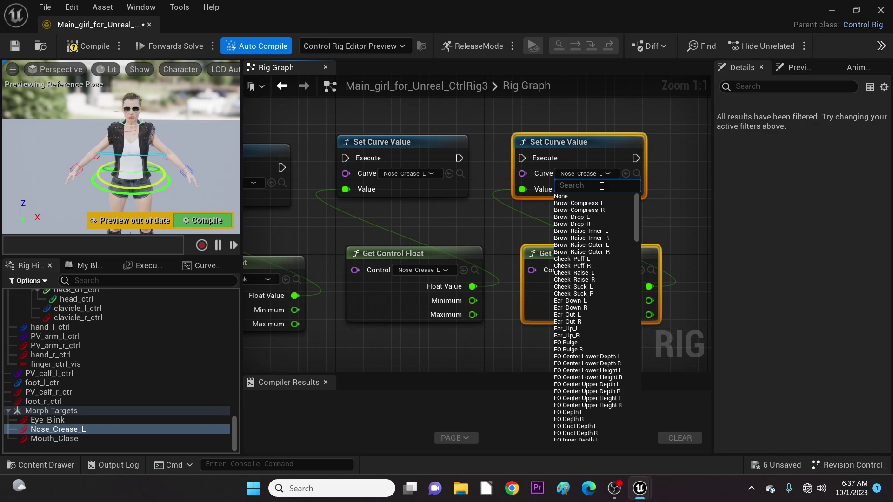
pyautogui.write('mouth')
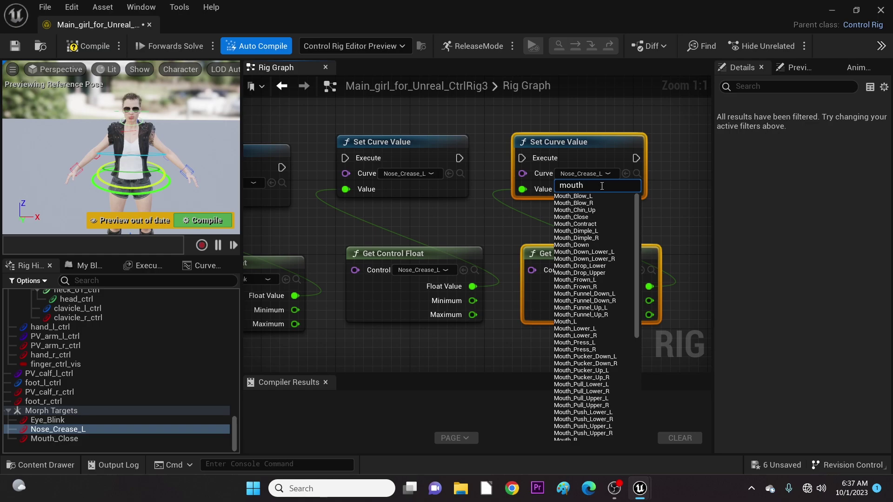
pyautogui.click(588, 217)
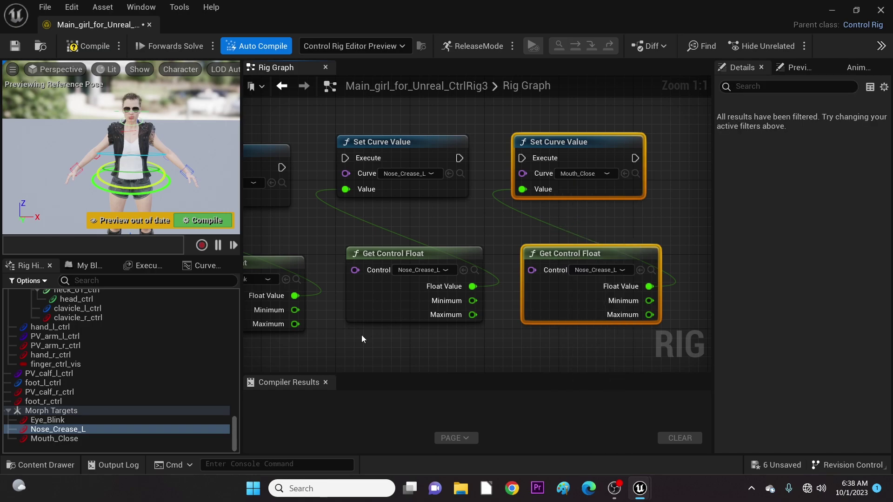
pyautogui.click(567, 283)
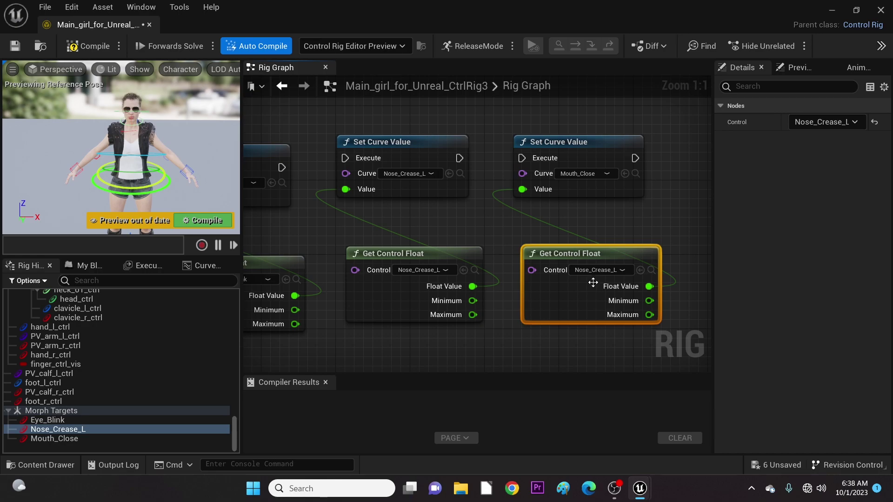
pyautogui.click(66, 439)
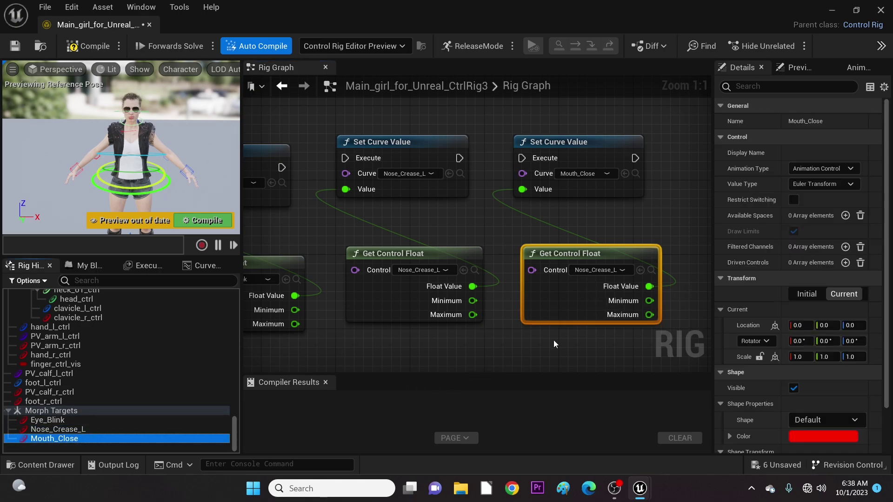
pyautogui.click(640, 271)
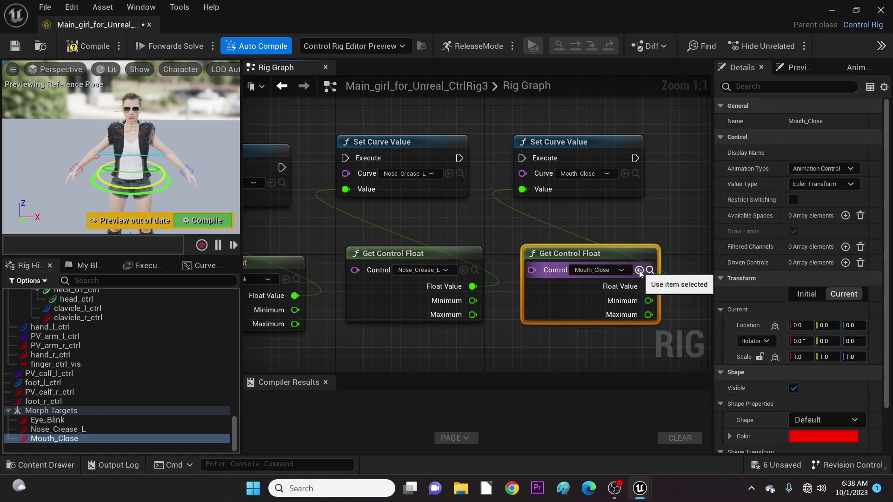
# - Set the Mouth_Close control's value type to Float and turn off its shape visibility
pyautogui.click(821, 184)
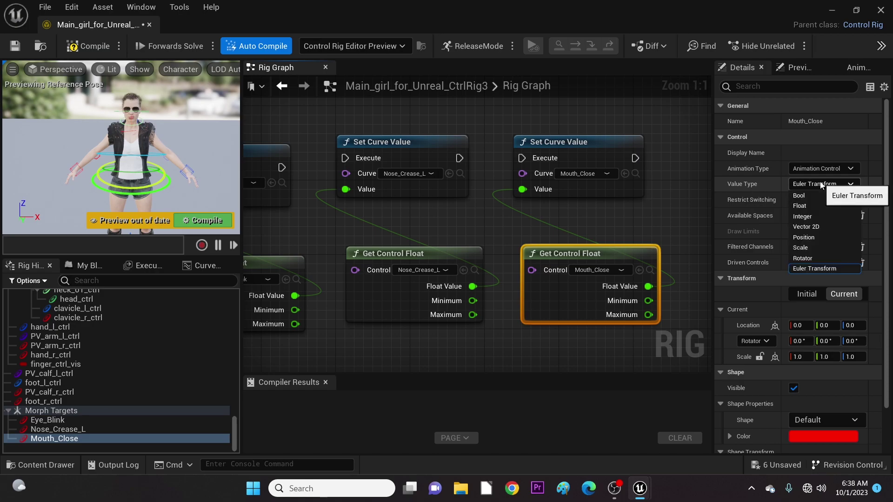
pyautogui.click(816, 207)
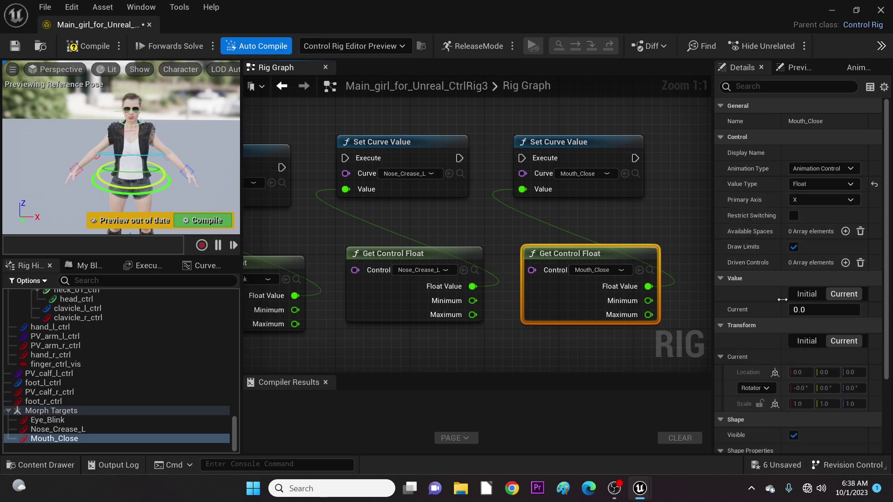
pyautogui.click(793, 435)
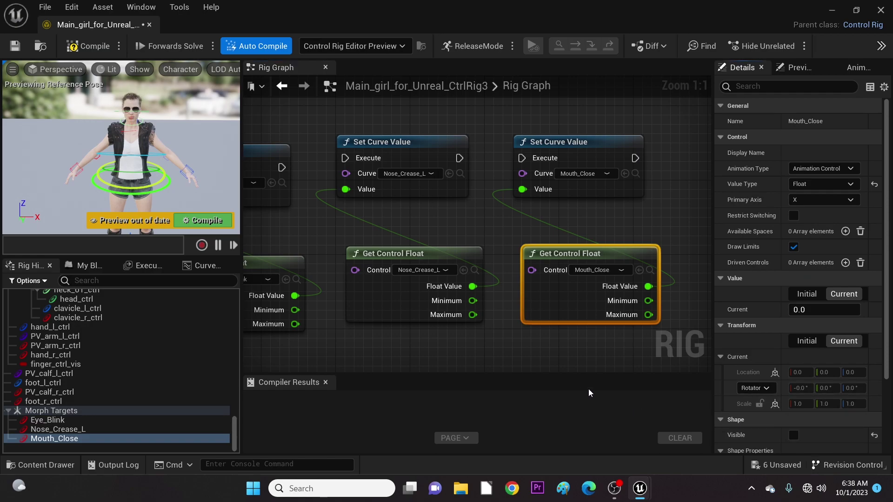
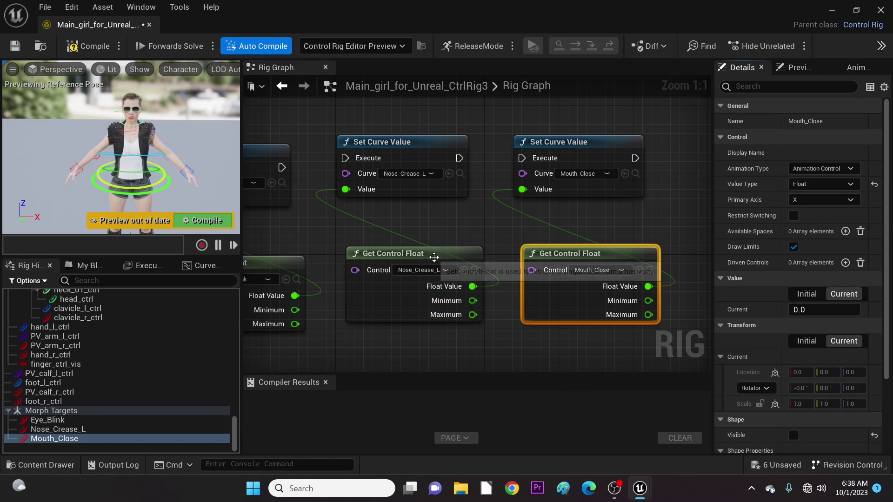
# - Chain the Execute pins of the EyeBlink, Nose_Crease_L and Mouth_Close Set Curve Value nodes in that order
pyautogui.moveTo(457, 171); pyautogui.dragTo(510, 171)
pyautogui.moveTo(419, 216); pyautogui.dragTo(445, 202, button='right')
pyautogui.moveTo(409, 185); pyautogui.dragTo(465, 174)
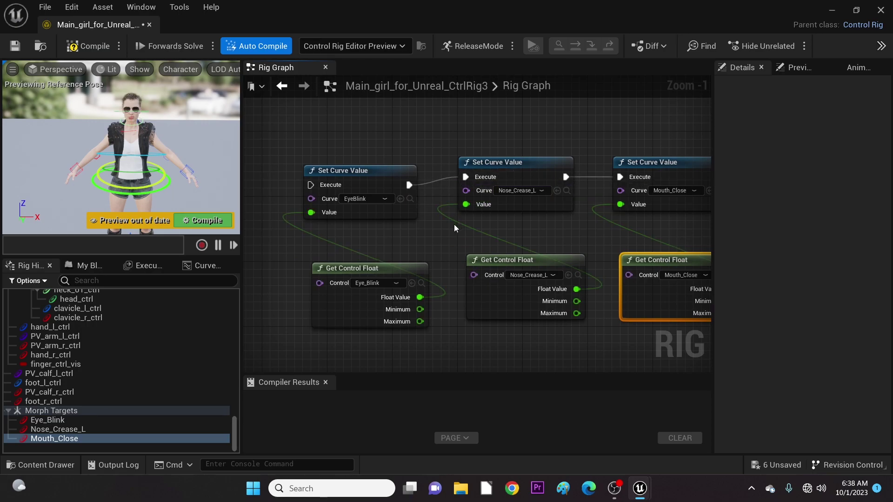
# - Connect the EyeBlink Set Curve Value node's Execute input to the rig's existing execution flow above the morph nodes
pyautogui.moveTo(353, 233); pyautogui.dragTo(439, 241, button='right')
pyautogui.scroll(-2, 411, 203)
pyautogui.moveTo(411, 203); pyautogui.dragTo(430, 267, button='right')
pyautogui.scroll(-3, 428, 230)
pyautogui.moveTo(428, 230); pyautogui.dragTo(484, 303, button='right')
pyautogui.scroll(1, 472, 251)
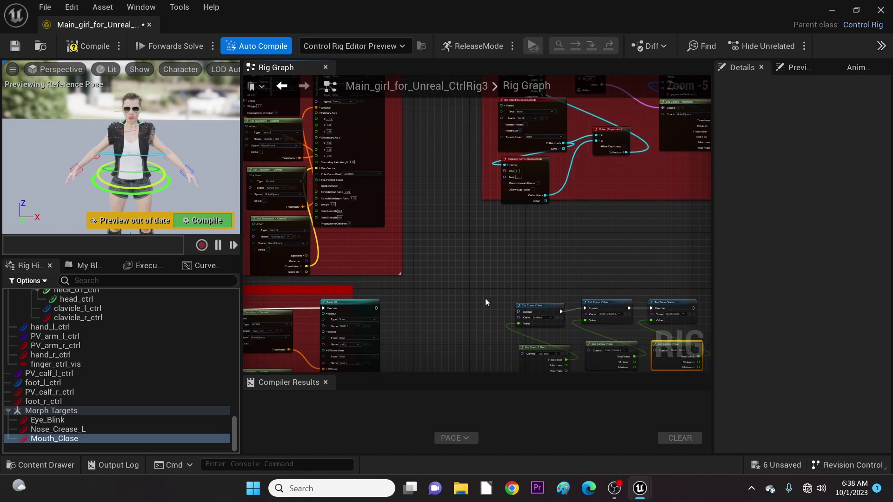
pyautogui.scroll(2, 507, 308)
pyautogui.moveTo(530, 325); pyautogui.dragTo(427, 185)
pyautogui.moveTo(412, 281); pyautogui.dragTo(413, 186, button='right')
pyautogui.scroll(-3, 428, 216)
pyautogui.moveTo(428, 216); pyautogui.dragTo(295, 172, button='right')
pyautogui.scroll(3, 415, 204)
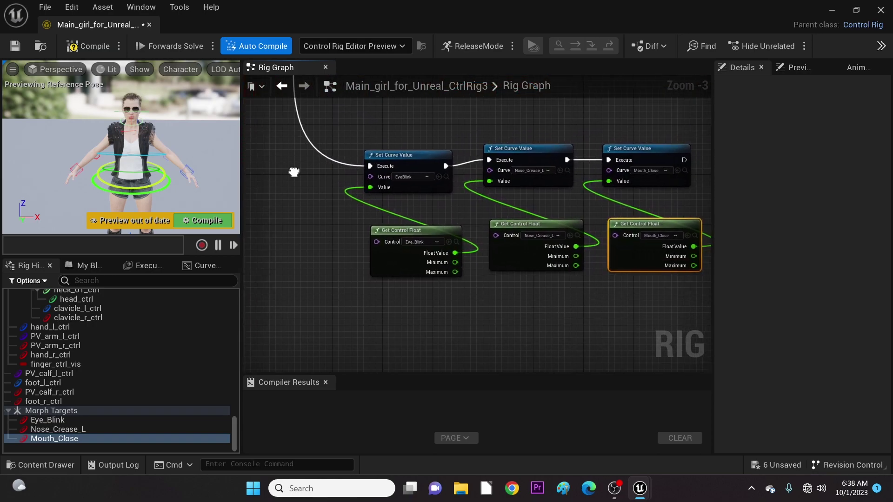
# - Enclose the six morph curve and control nodes in a comment box and colour it orange-red, Hex sRGB DA3800FF
pyautogui.moveTo(322, 235); pyautogui.dragTo(320, 228, button='right')
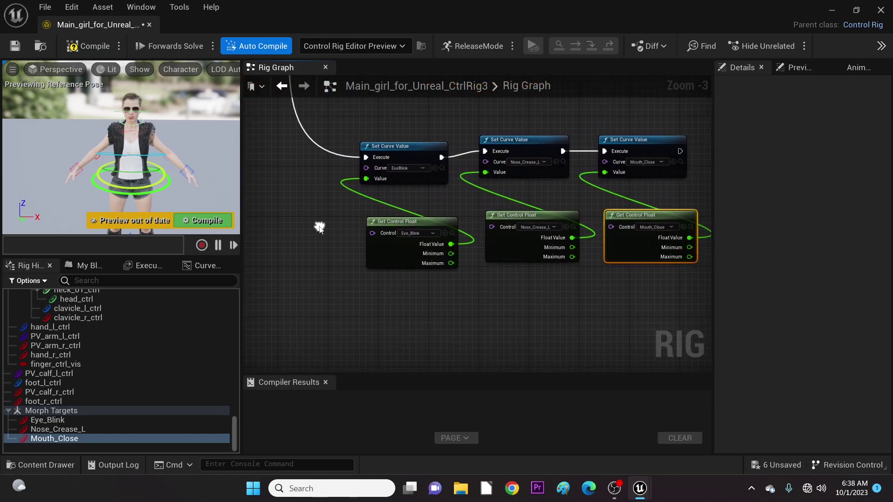
pyautogui.scroll(-2, 393, 205)
pyautogui.moveTo(388, 207); pyautogui.dragTo(584, 291)
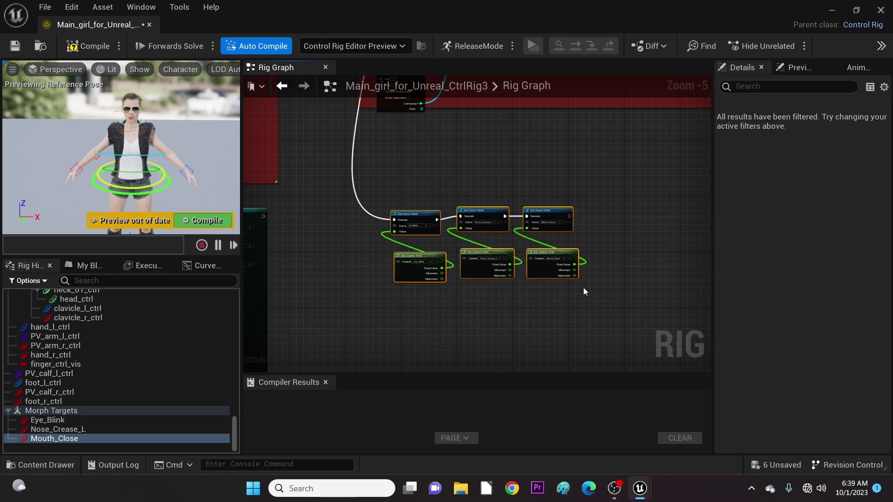
pyautogui.press('c')
pyautogui.scroll(1, 432, 228)
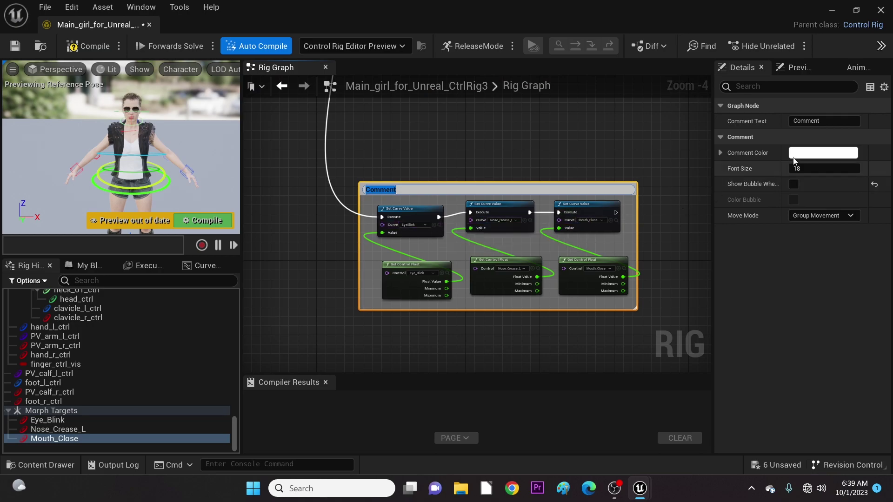
pyautogui.click(807, 153)
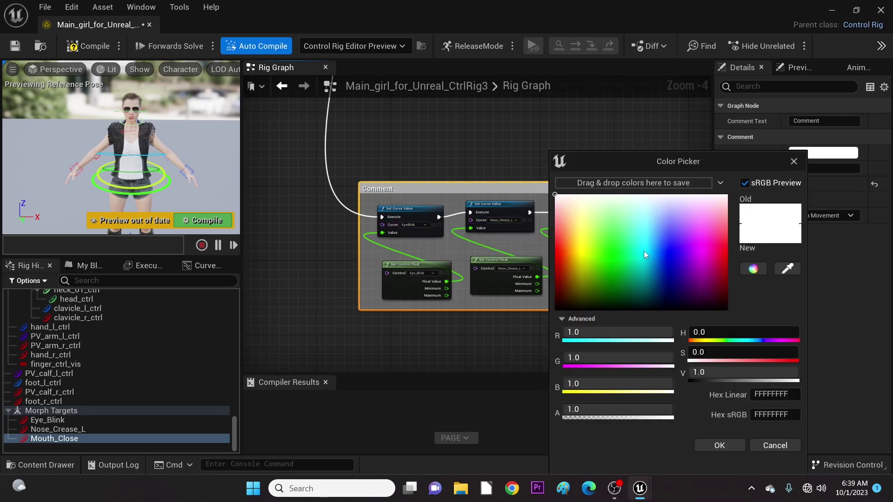
pyautogui.moveTo(638, 246); pyautogui.dragTo(556, 270)
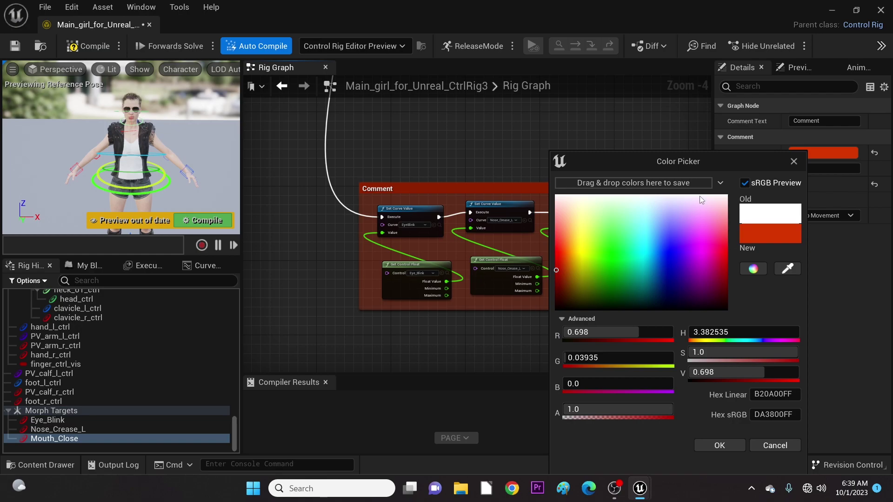
pyautogui.click(794, 162)
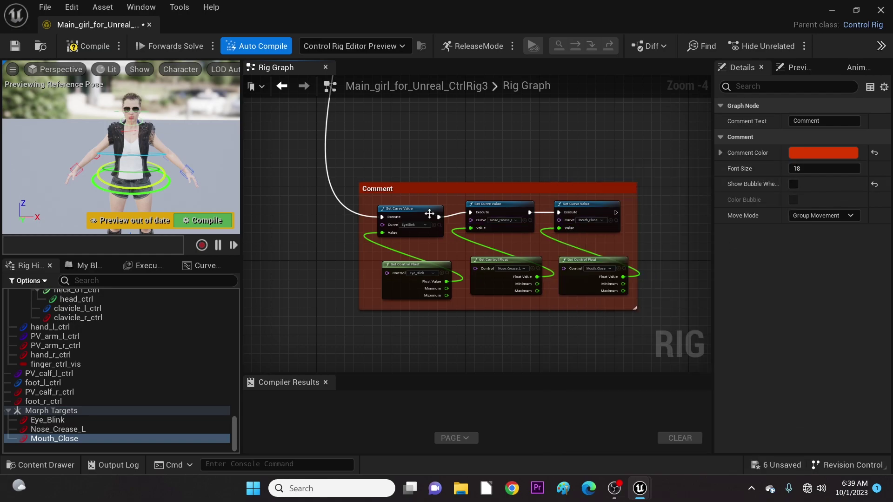
# - Rename the comment box around the morph nodes to "Morphs"
pyautogui.scroll(3, 437, 215)
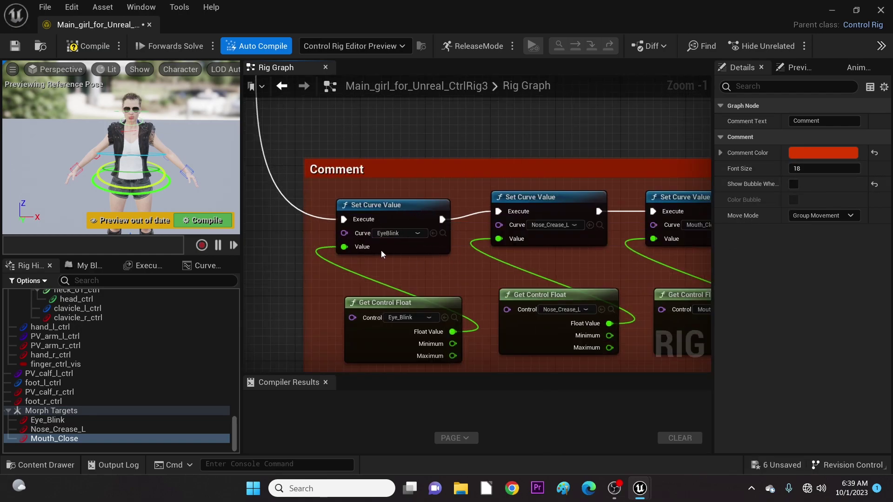
pyautogui.doubleClick(355, 170)
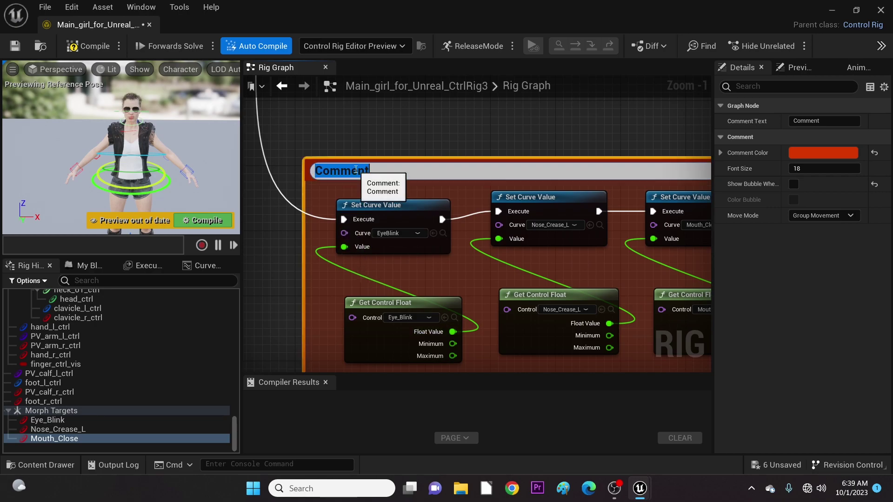
pyautogui.write('M')
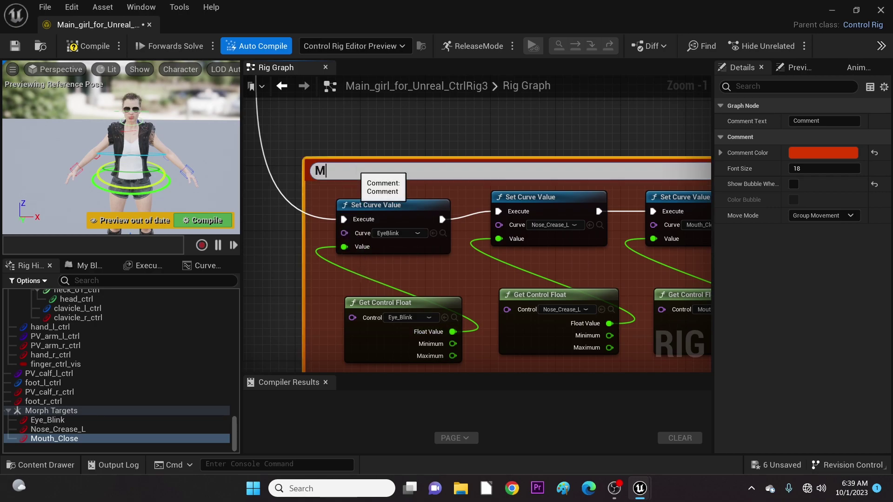
pyautogui.write('orphs')
pyautogui.press('Return')
# - Add a Set Control Float node in empty graph space beside the blue Backwards Solve comment boxes
pyautogui.scroll(-3, 316, 252)
pyautogui.moveTo(316, 252); pyautogui.dragTo(422, 245, button='right')
pyautogui.scroll(-2, 422, 219)
pyautogui.scroll(2, 354, 178)
pyautogui.scroll(1, 354, 178)
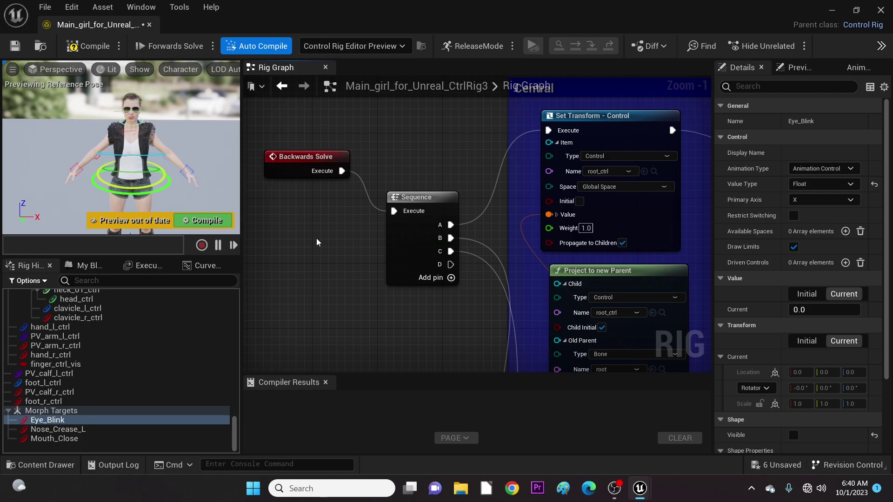
pyautogui.scroll(-1, 530, 320)
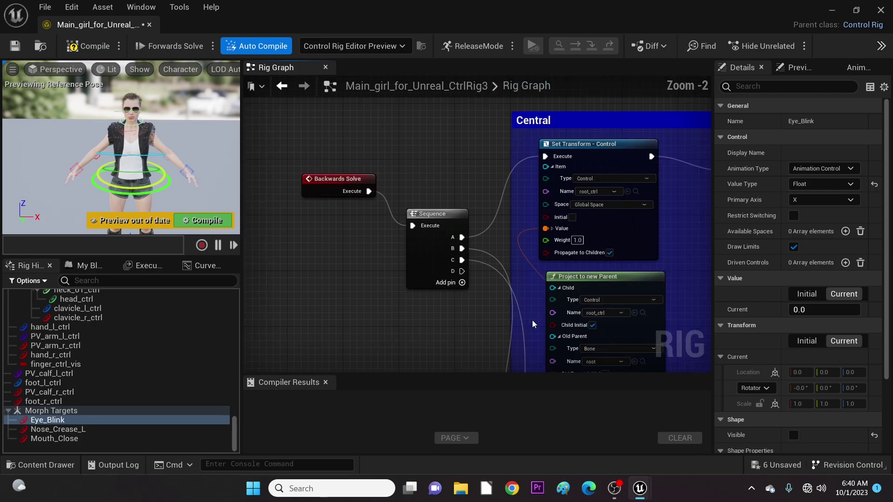
pyautogui.scroll(-3, 532, 320)
pyautogui.moveTo(532, 319); pyautogui.dragTo(440, 147, button='right')
pyautogui.moveTo(442, 302); pyautogui.dragTo(442, 149, button='right')
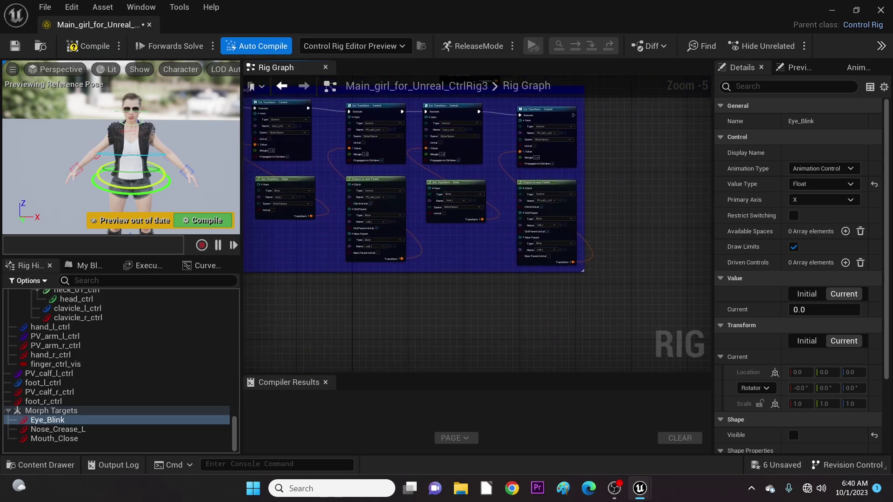
pyautogui.moveTo(440, 279); pyautogui.dragTo(417, 213, button='right')
pyautogui.scroll(1, 450, 192)
pyautogui.rightClick(451, 192)
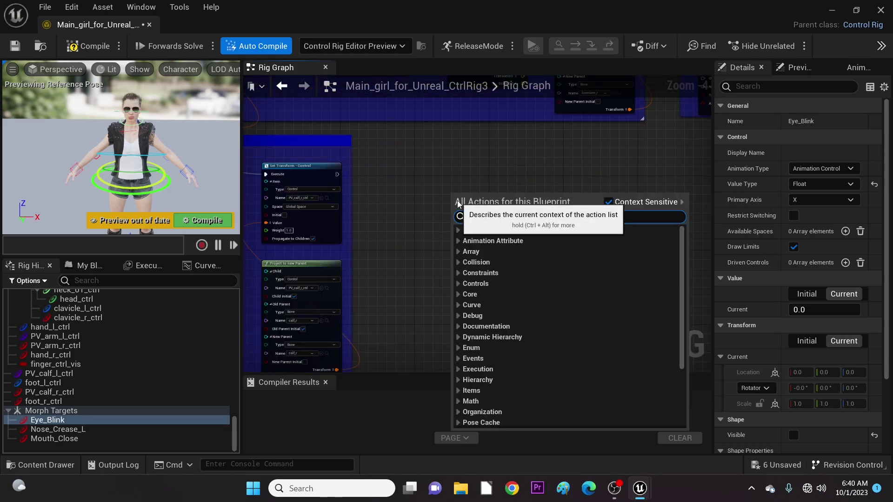
pyautogui.write('set contr')
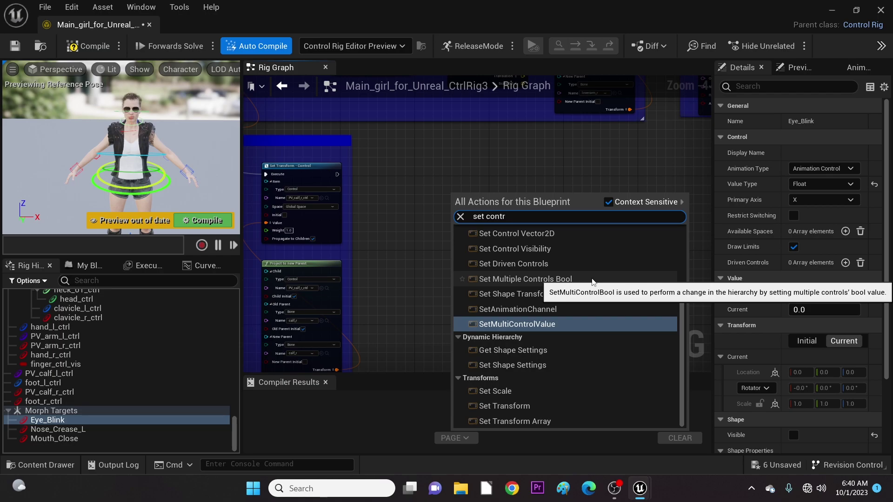
pyautogui.write('o')
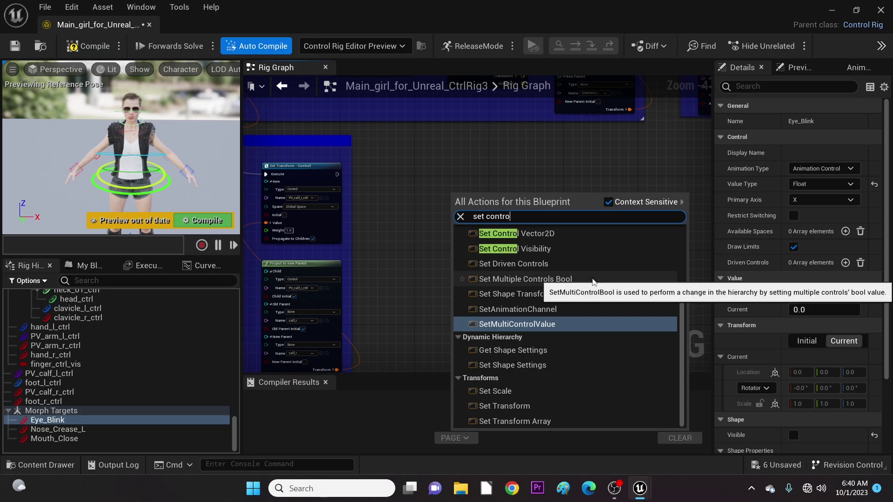
pyautogui.write('l flo')
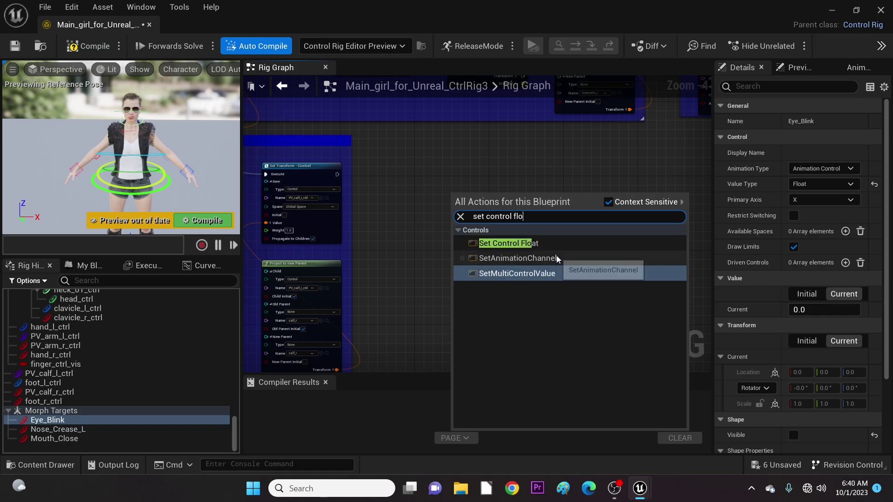
pyautogui.click(537, 244)
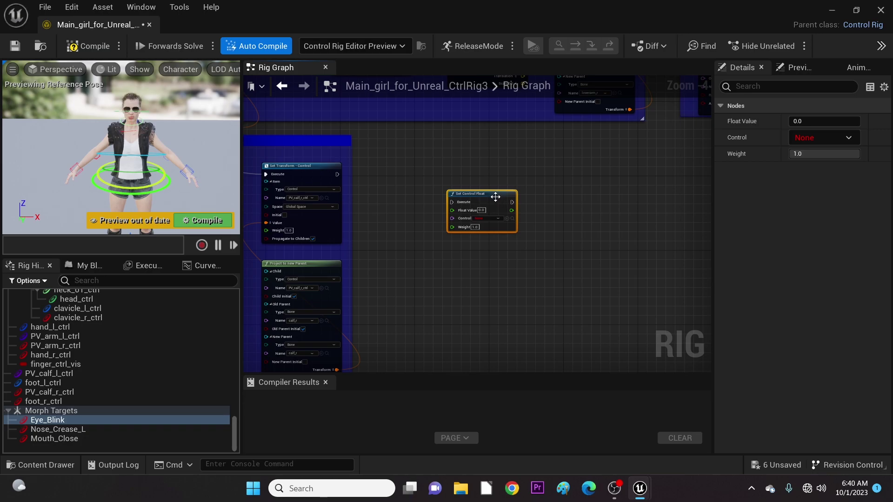
pyautogui.scroll(2, 496, 196)
pyautogui.moveTo(492, 191); pyautogui.dragTo(447, 157)
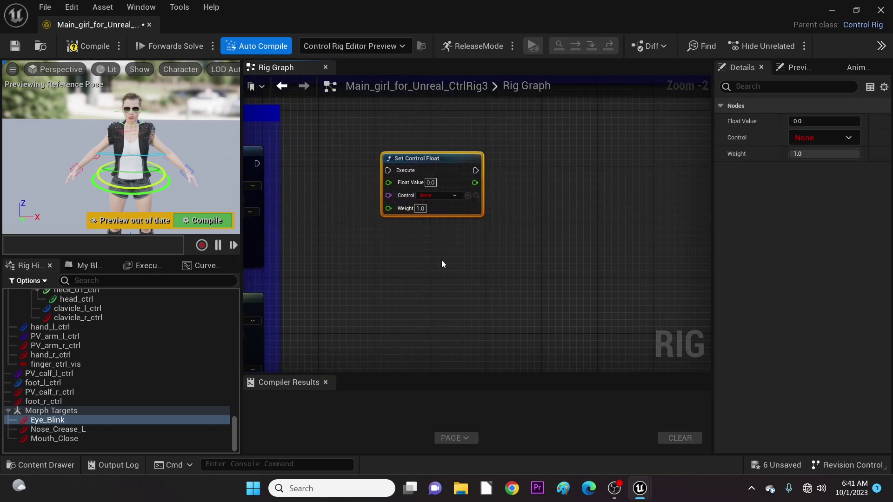
# - Add a Get Curve Value node and place it directly below the Set Control Float node
pyautogui.rightClick(424, 272)
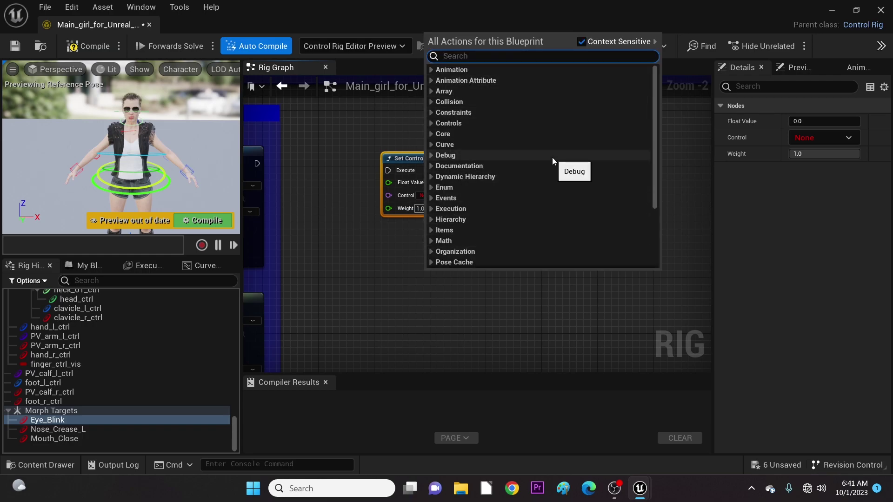
pyautogui.write('get')
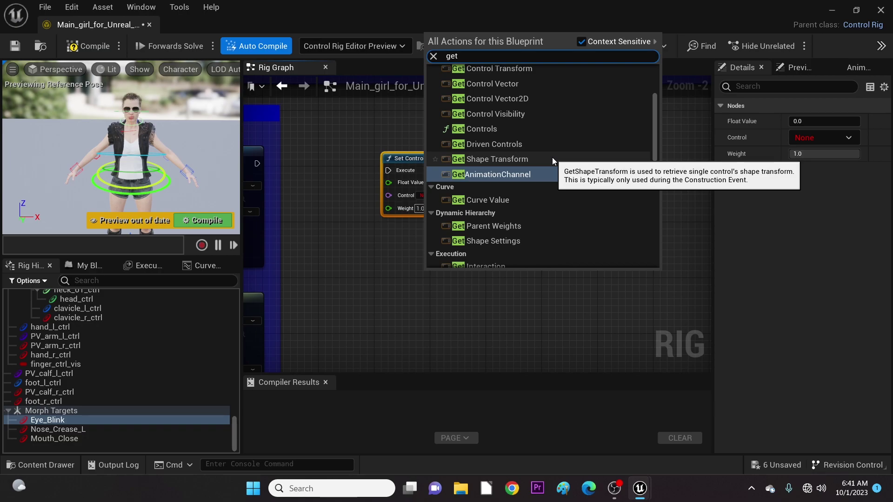
pyautogui.write(' c')
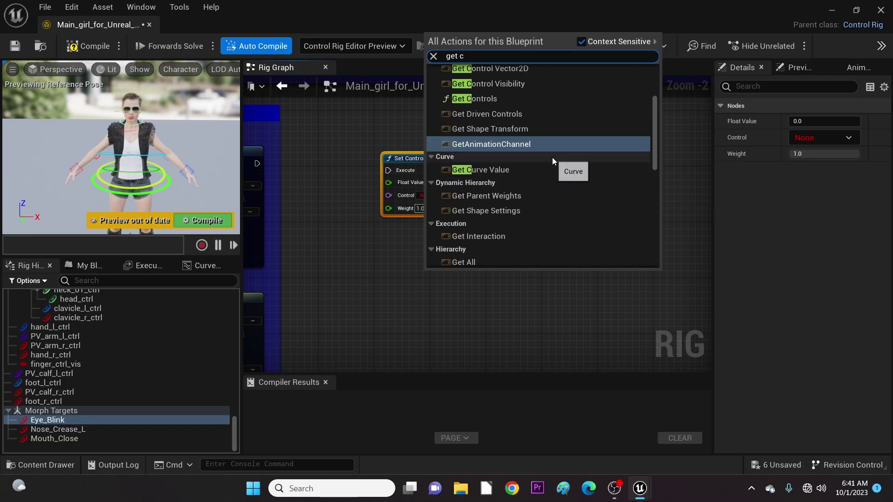
pyautogui.write('urve')
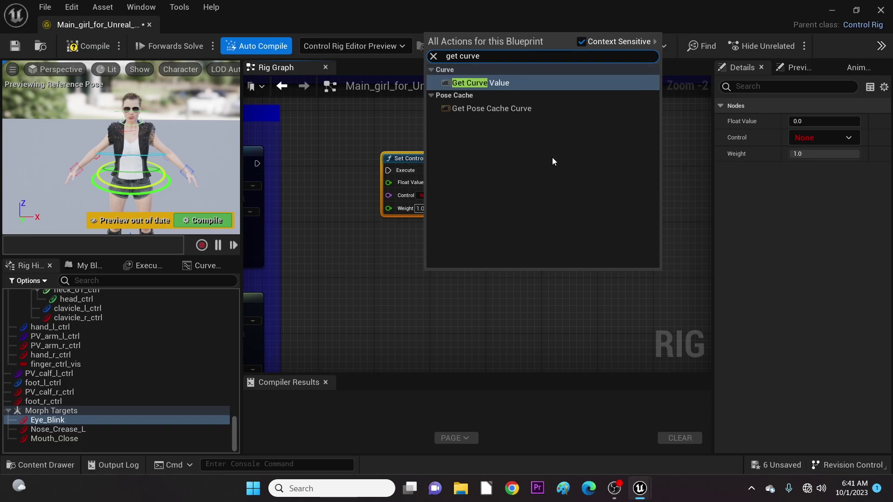
pyautogui.write(' va')
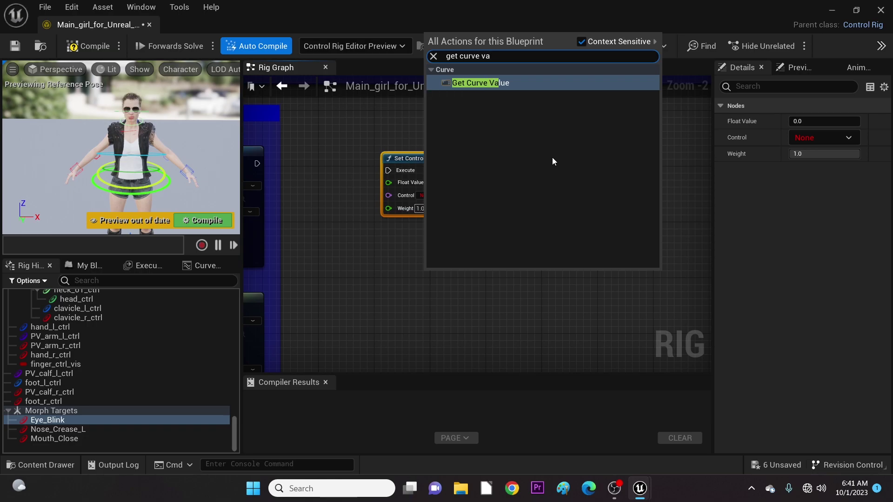
pyautogui.click(498, 82)
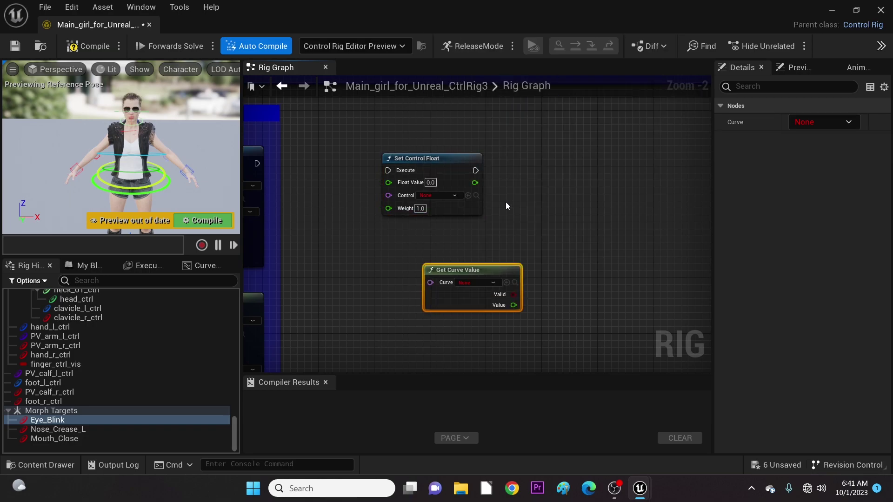
pyautogui.moveTo(492, 265); pyautogui.dragTo(449, 237)
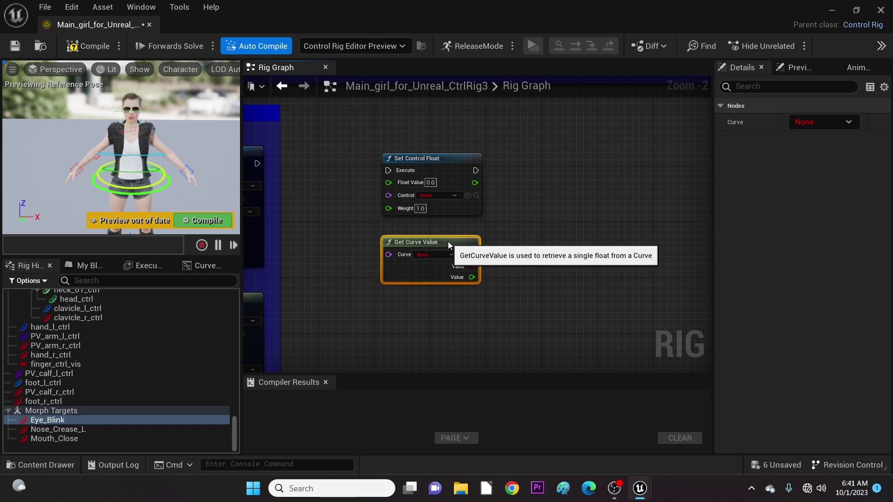
# - Set the Set Control Float node's Control to Eye_Blink
pyautogui.scroll(1, 464, 208)
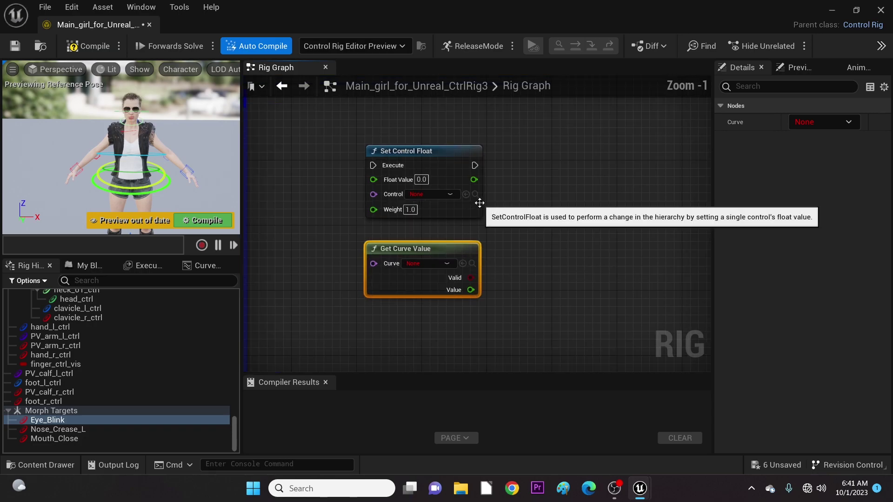
pyautogui.click(450, 194)
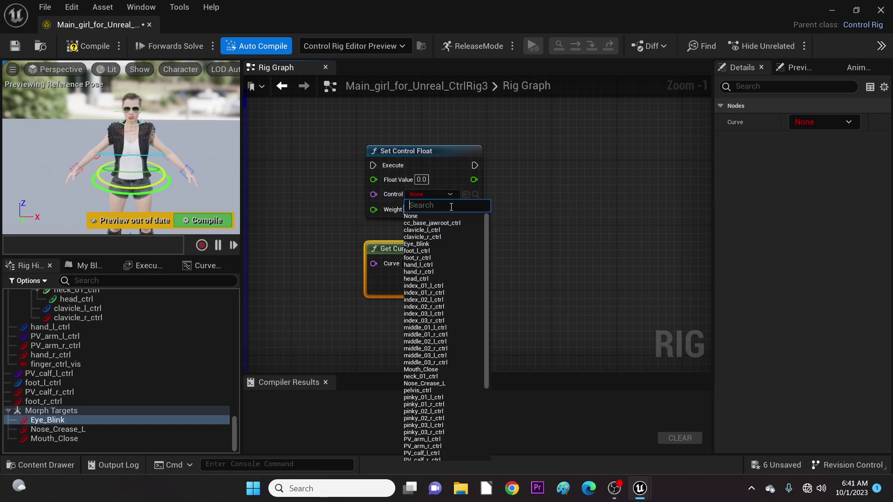
pyautogui.write('ey')
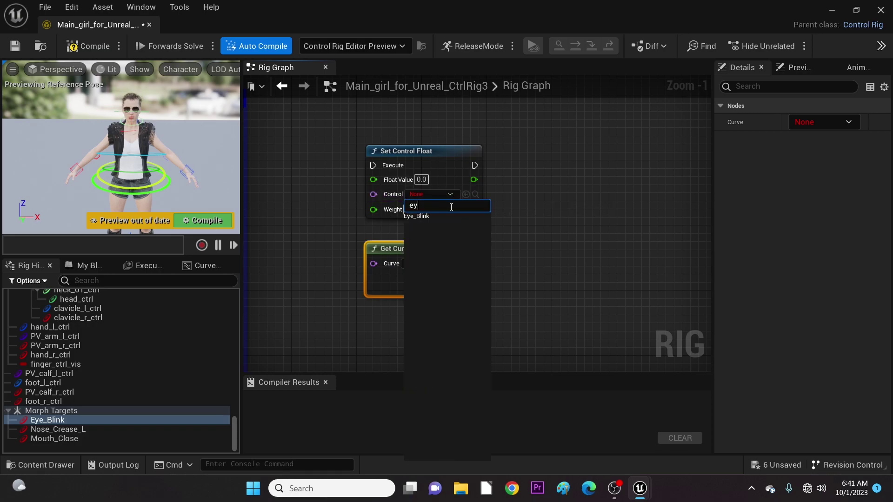
pyautogui.write('e')
pyautogui.click(437, 216)
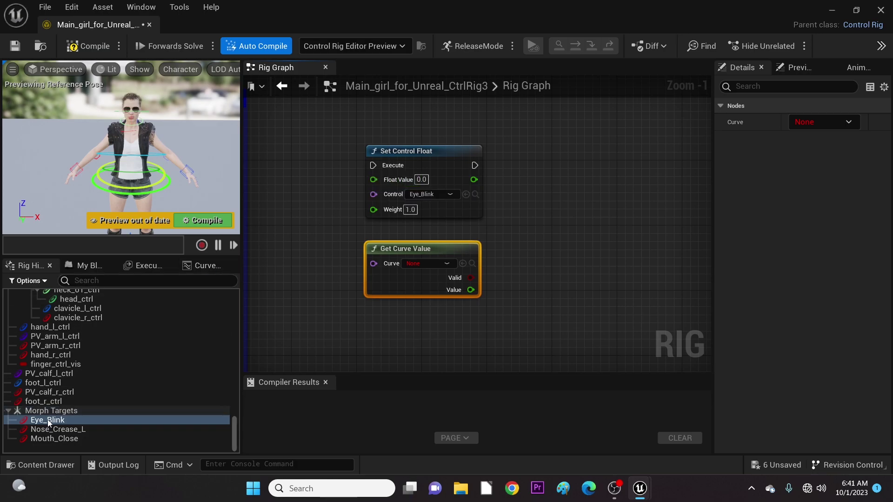
# - Set the Get Curve Value node's curve to EyeBlink and connect its Value output to the Set Control Float node's Float Value
pyautogui.click(440, 264)
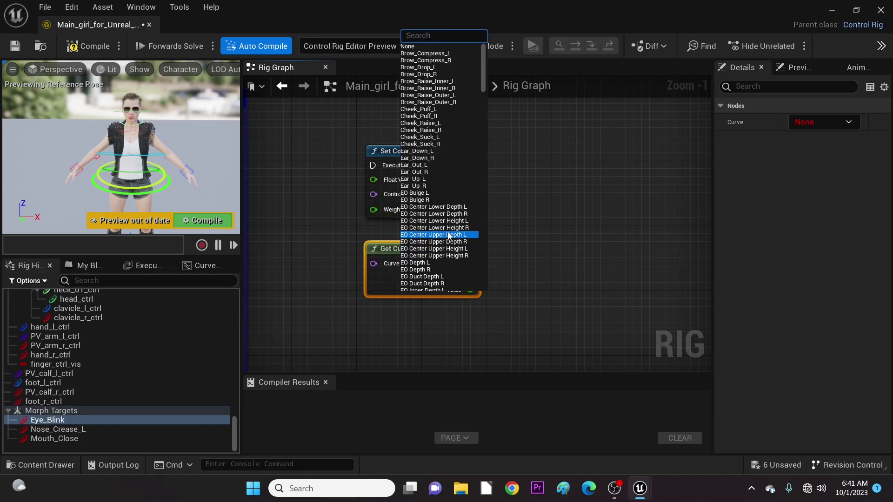
pyautogui.write('eye')
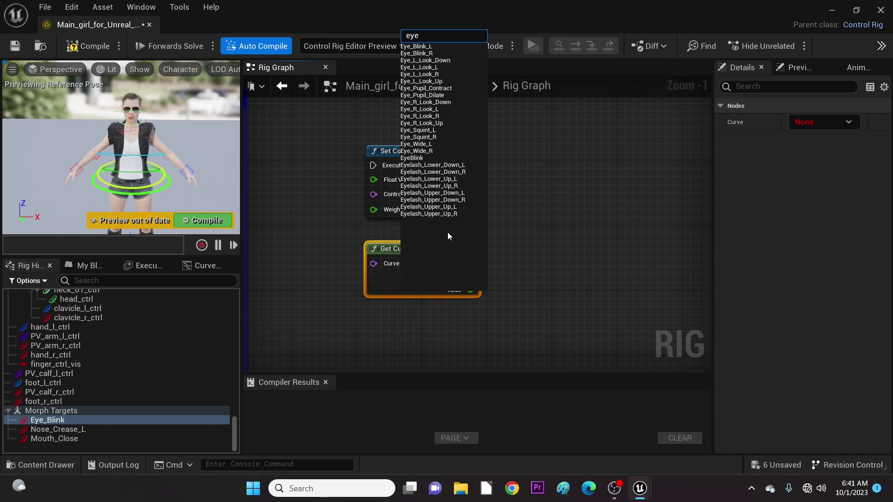
pyautogui.click(421, 158)
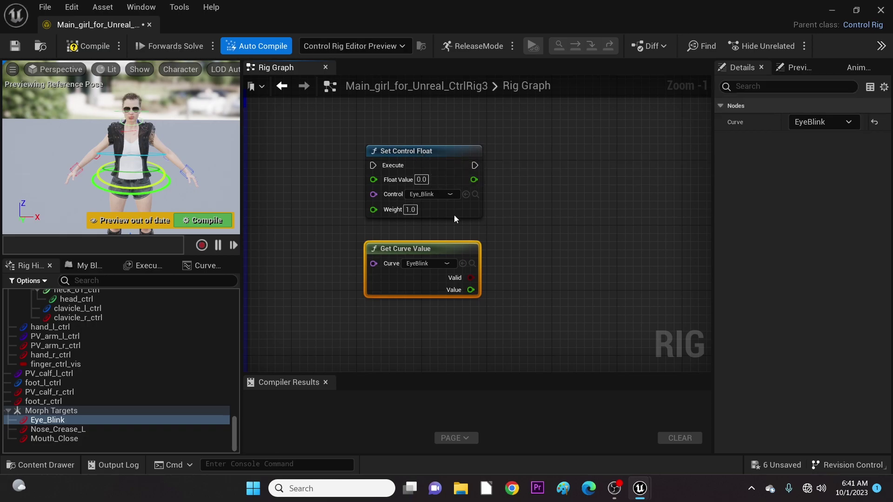
pyautogui.moveTo(470, 290); pyautogui.dragTo(375, 182)
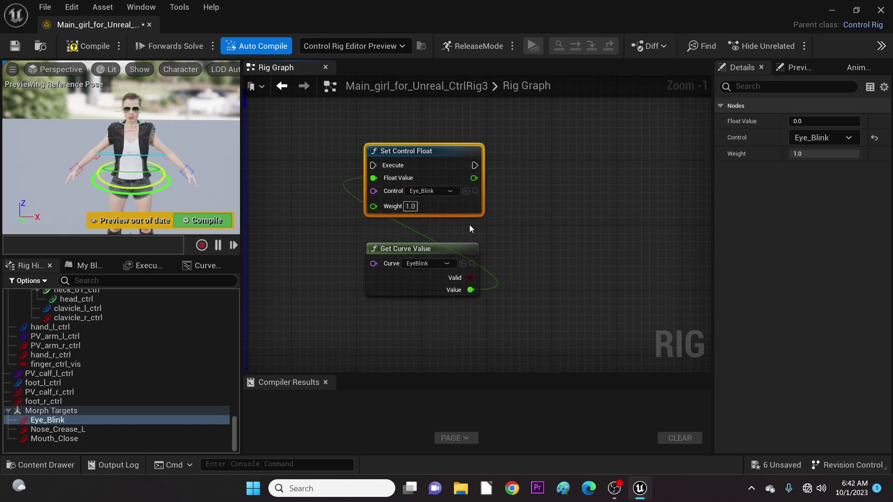
# - Copy the connected Eye_Blink Set Control Float and Get Curve Value pair and place the copy beside the original
pyautogui.keyDown('ctrl'); pyautogui.click(470, 247); pyautogui.keyUp('ctrl')
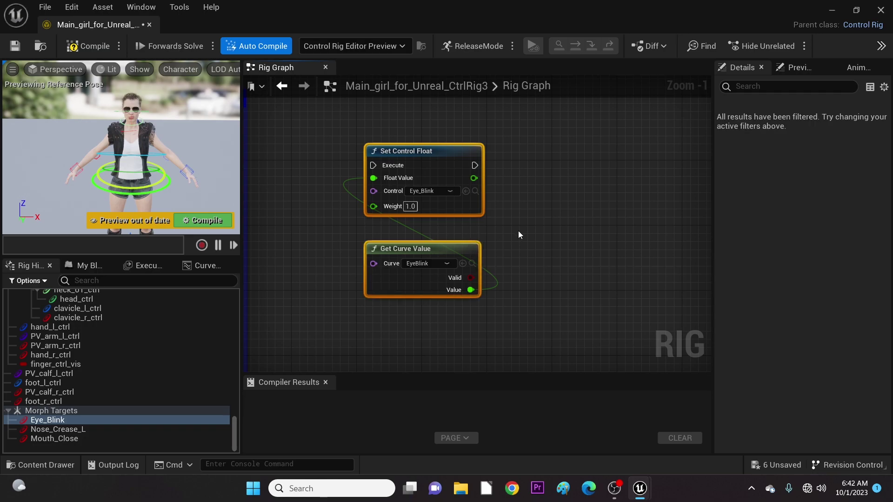
pyautogui.hotkey('ctrl', 'c')
pyautogui.hotkey('ctrl', 'v')
pyautogui.moveTo(569, 186); pyautogui.dragTo(578, 154)
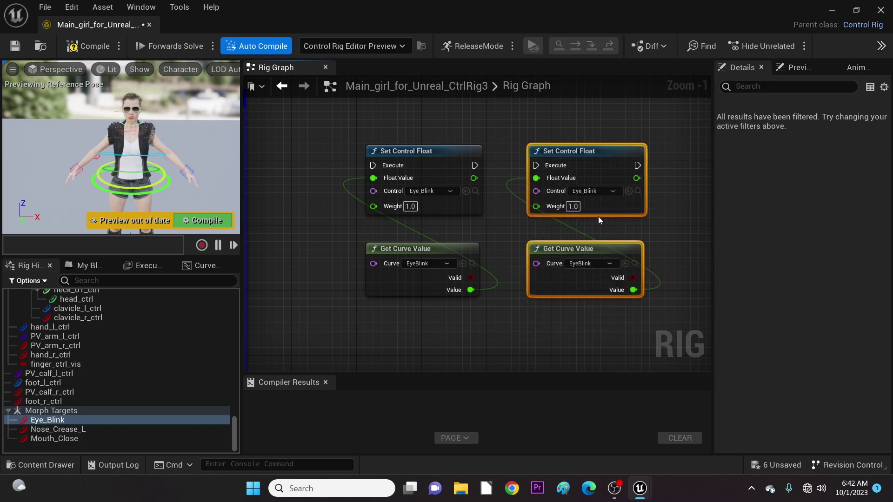
# - Assign Nose_Crease_L as both the control and the curve in the copied node pair
pyautogui.click(73, 431)
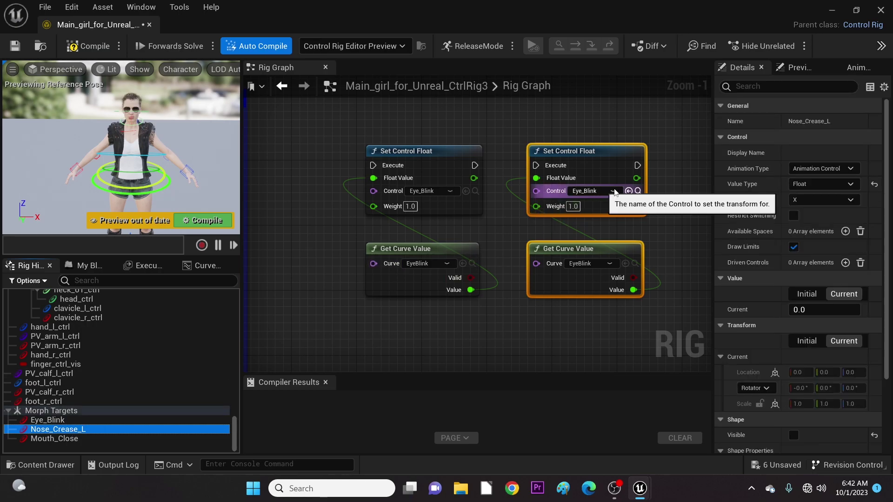
pyautogui.click(628, 191)
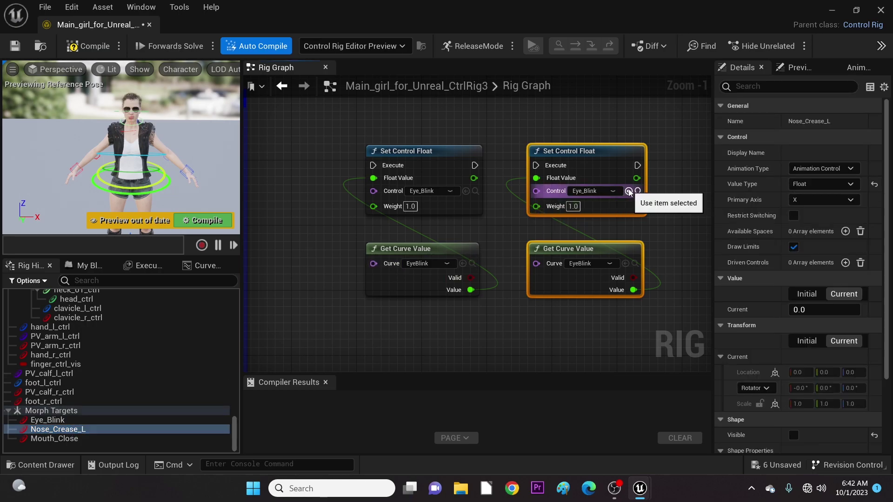
pyautogui.click(607, 264)
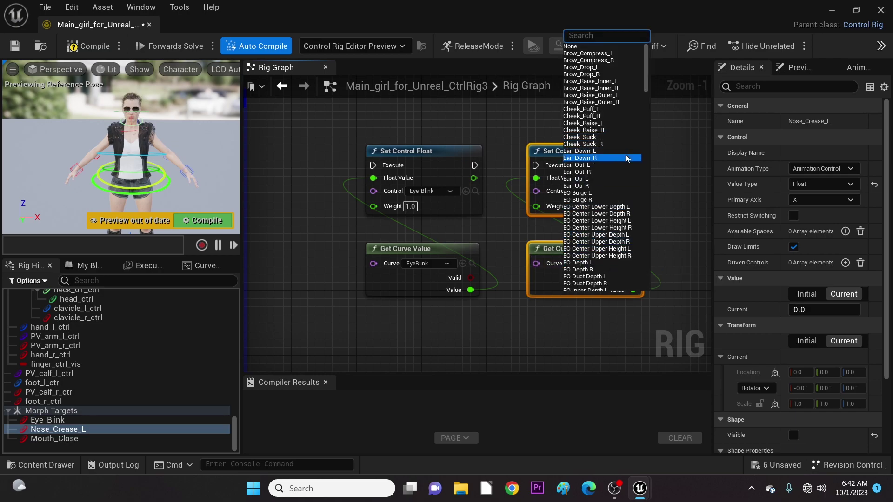
pyautogui.write('nose')
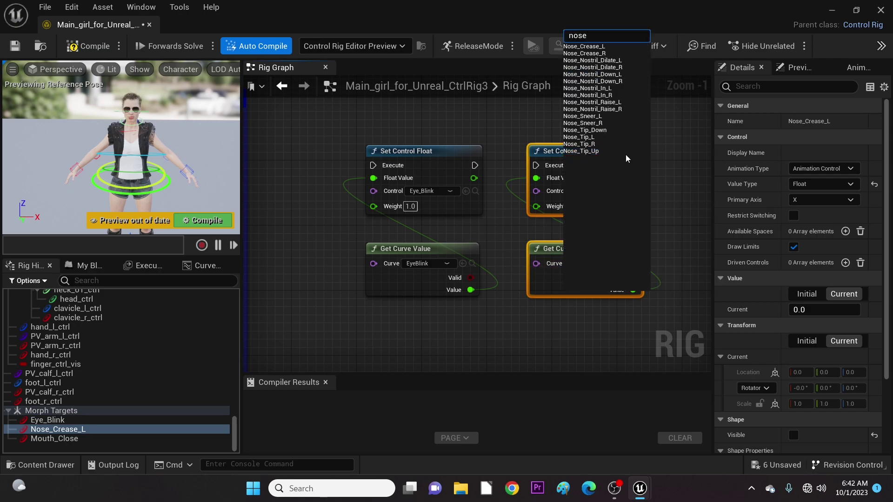
pyautogui.click(605, 47)
# - Duplicate the Nose_Crease_L node pair and align the third pair in the same row
pyautogui.moveTo(604, 314); pyautogui.dragTo(489, 317, button='right')
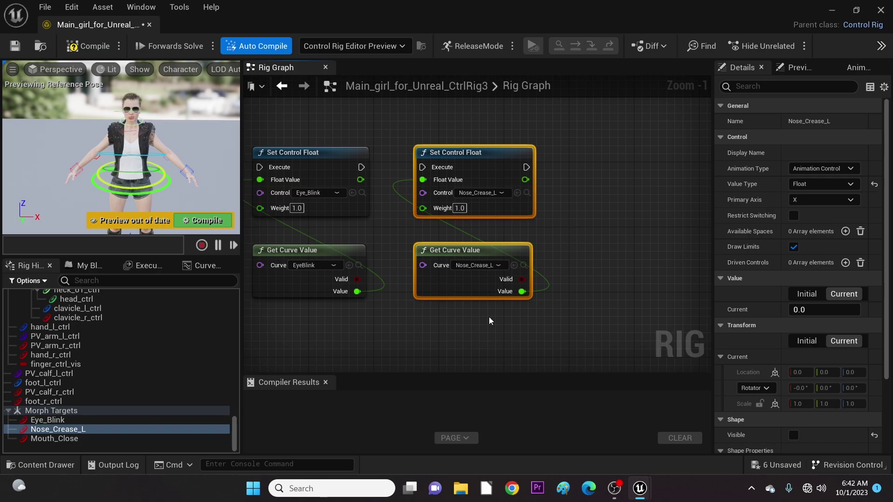
pyautogui.hotkey('ctrl', 'd')
pyautogui.moveTo(562, 274); pyautogui.dragTo(651, 152)
# - Assign Mouth_Close as both the control and the curve in the third Set Control Float and Get Curve Value pair
pyautogui.moveTo(579, 243); pyautogui.dragTo(505, 249, button='right')
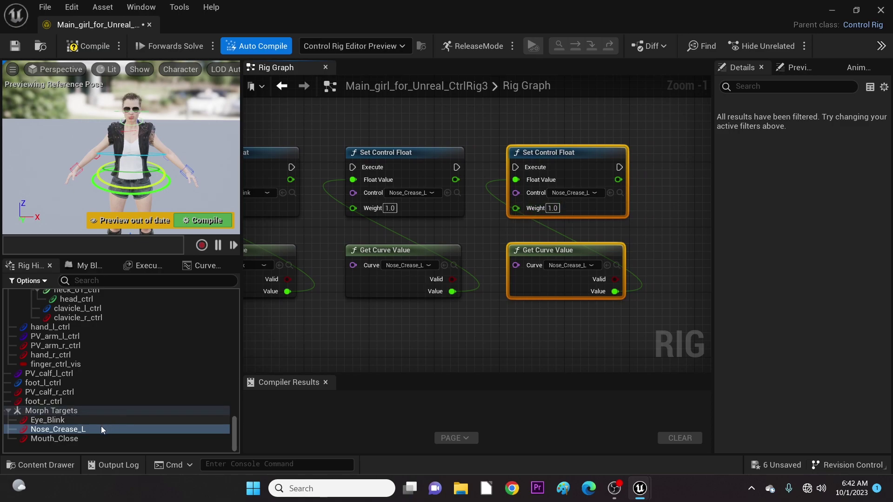
pyautogui.click(73, 439)
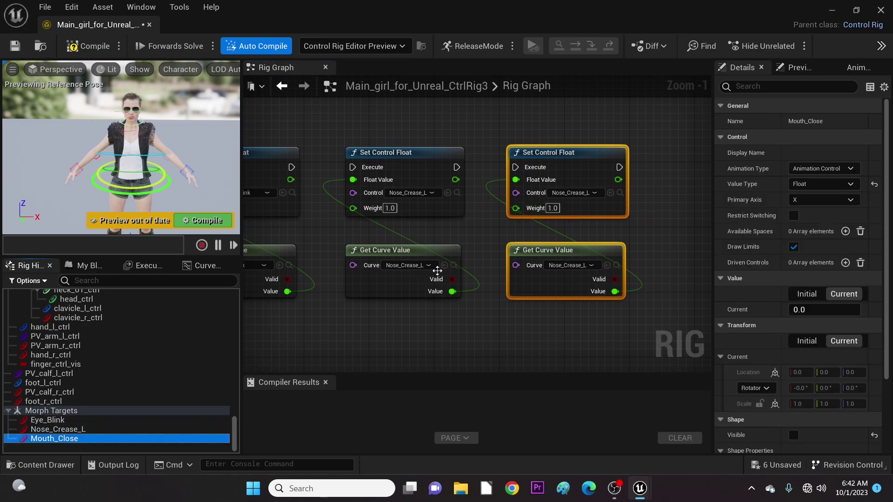
pyautogui.click(609, 193)
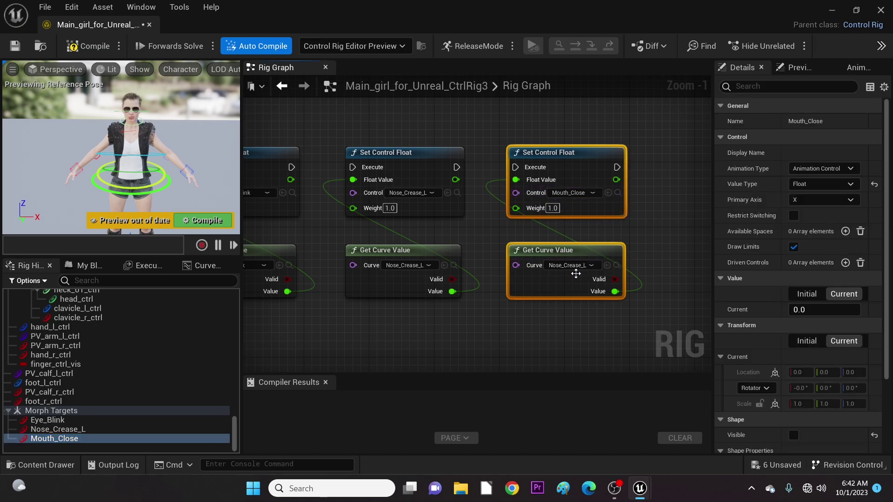
pyautogui.click(595, 264)
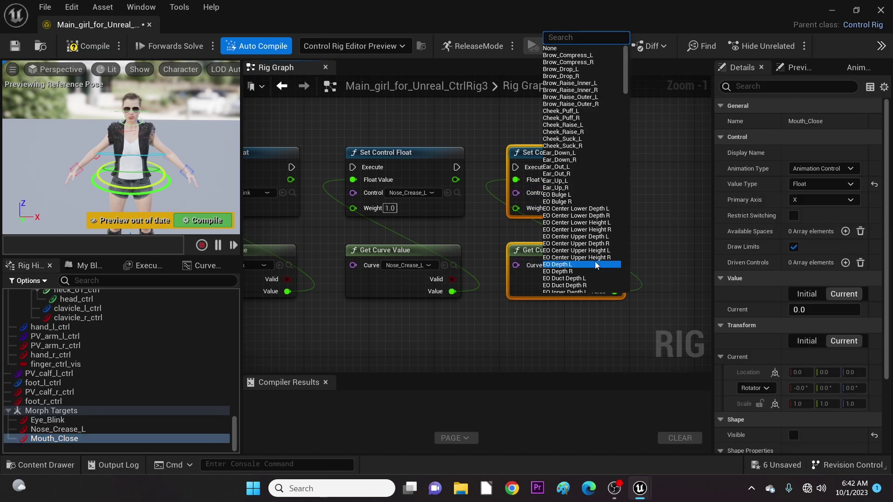
pyautogui.write('mouth')
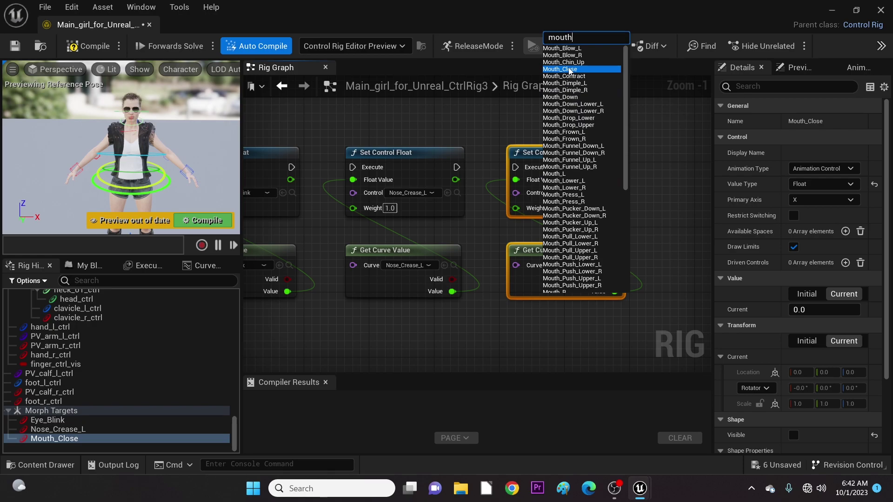
pyautogui.click(569, 69)
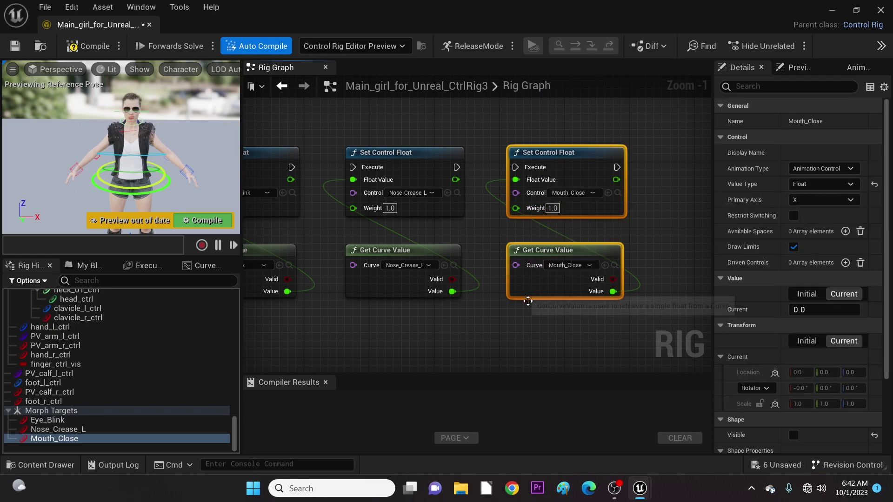
# - Chain the execution from the last Legs Set Transform node through the Eye_Blink, Nose_Crease_L and Mouth_Close Set Control Float nodes
pyautogui.moveTo(457, 168); pyautogui.dragTo(515, 167)
pyautogui.moveTo(435, 270); pyautogui.dragTo(420, 218, button='right')
pyautogui.moveTo(387, 173); pyautogui.dragTo(445, 173)
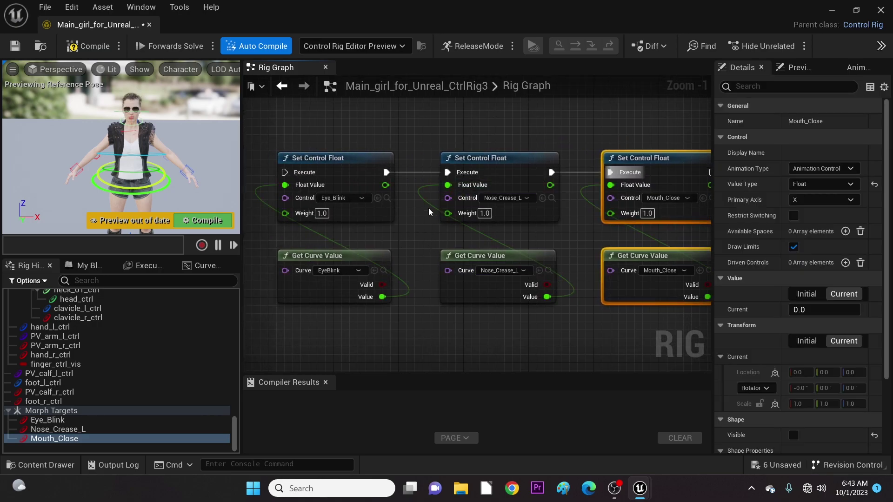
pyautogui.click(483, 159)
pyautogui.moveTo(398, 256); pyautogui.dragTo(484, 247, button='right')
pyautogui.moveTo(344, 185); pyautogui.dragTo(428, 241, button='right')
pyautogui.scroll(-1, 398, 253)
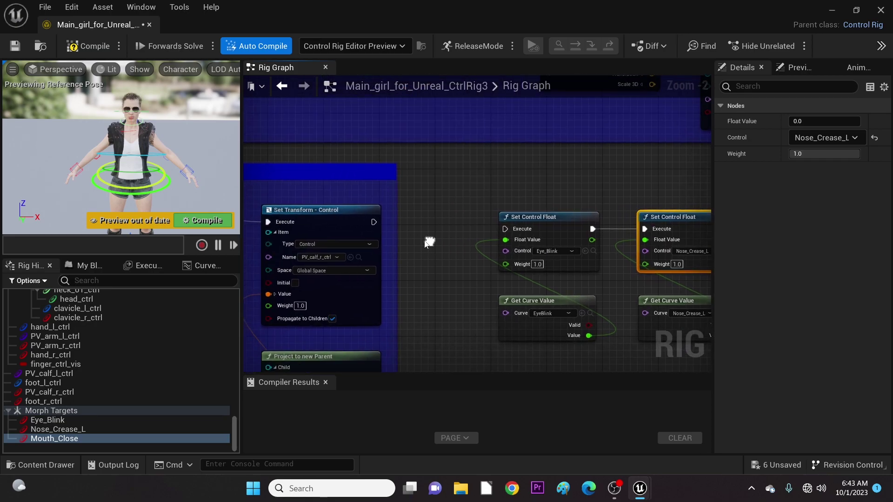
pyautogui.moveTo(375, 222); pyautogui.dragTo(505, 228)
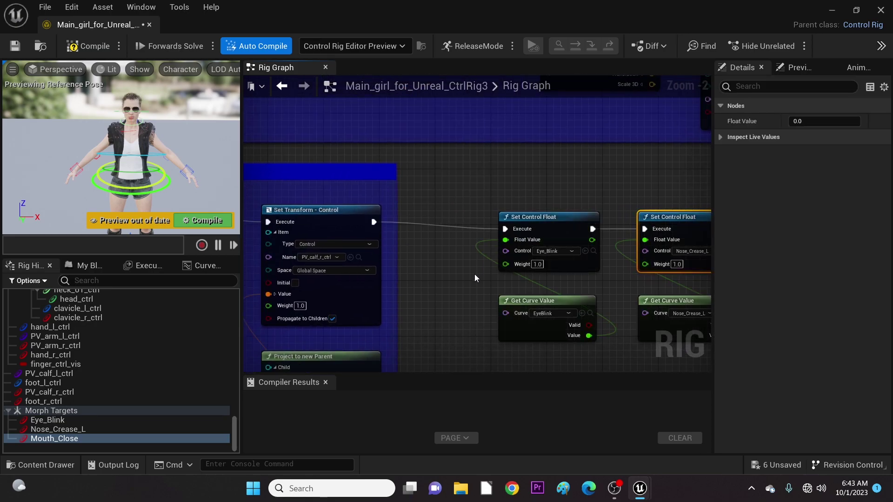
# - Enclose the three Set Control Float and Get Curve Value pairs in a comment box
pyautogui.scroll(-3, 474, 274)
pyautogui.scroll(-2, 462, 281)
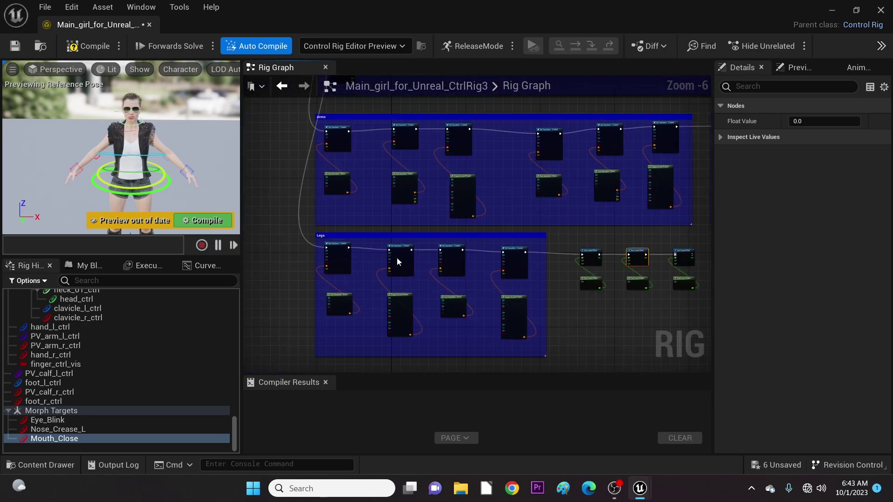
pyautogui.scroll(1, 449, 274)
pyautogui.scroll(3, 449, 275)
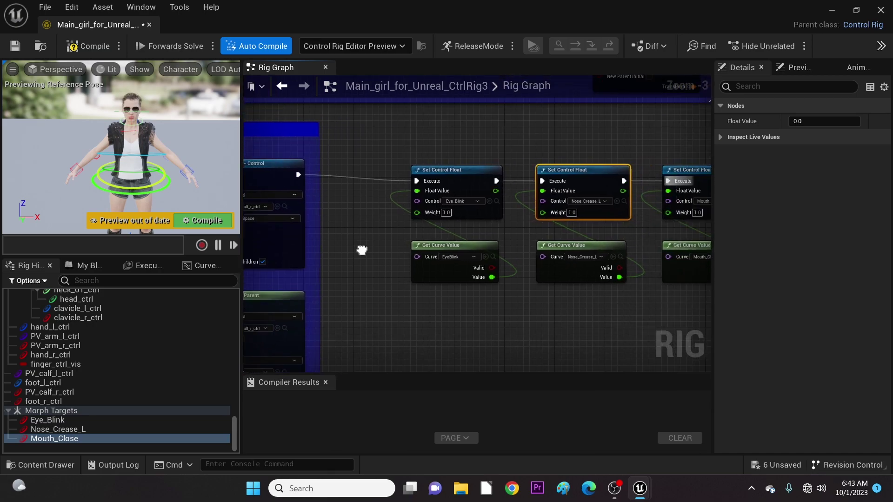
pyautogui.scroll(-2, 358, 251)
pyautogui.moveTo(366, 202); pyautogui.dragTo(582, 266)
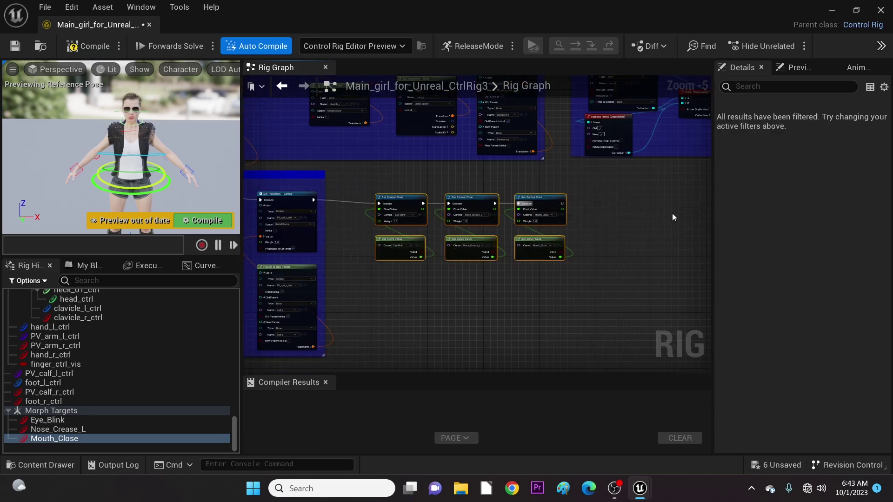
pyautogui.press('c')
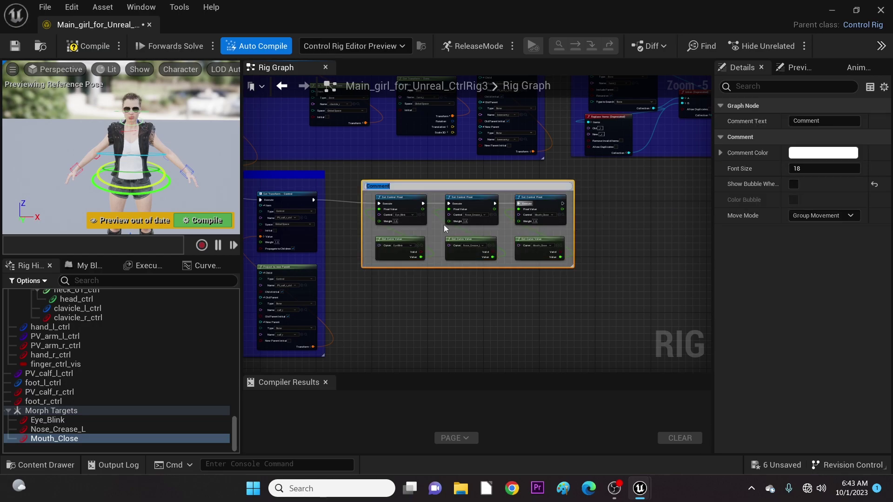
# - Set the new comment box's color to blue by sampling the Legs comment
pyautogui.click(806, 151)
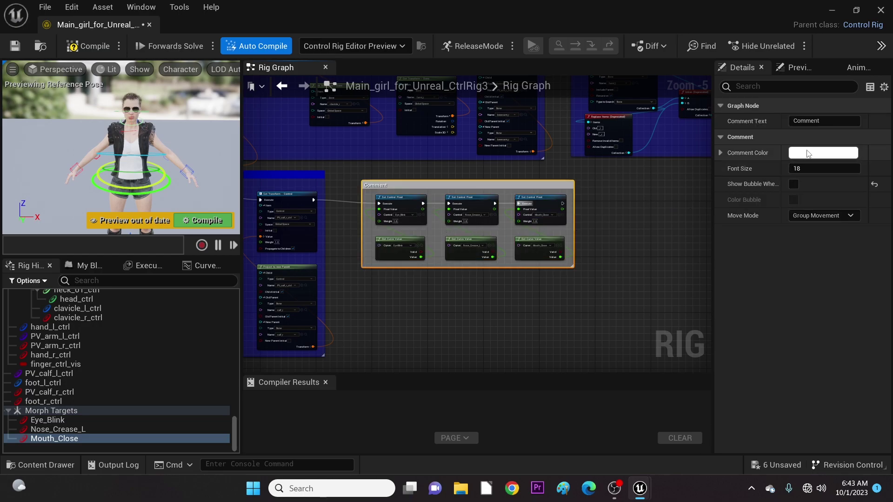
pyautogui.click(808, 153)
pyautogui.click(672, 265)
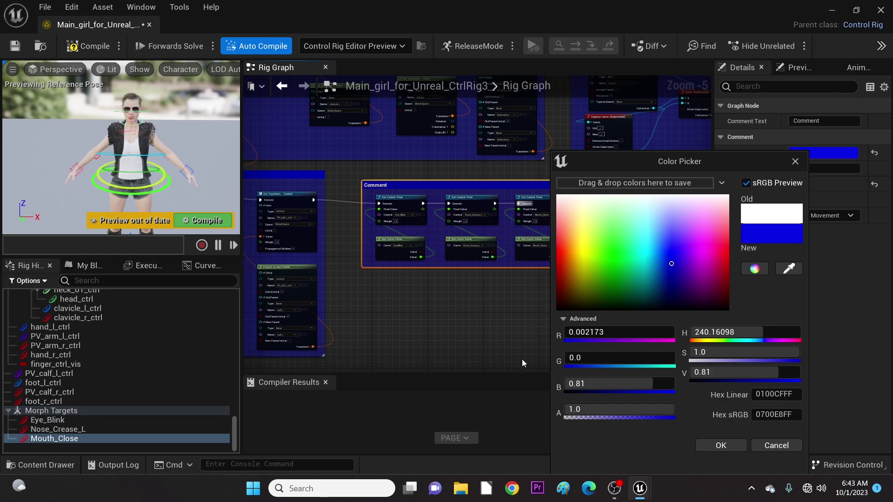
pyautogui.click(788, 272)
pyautogui.click(309, 173)
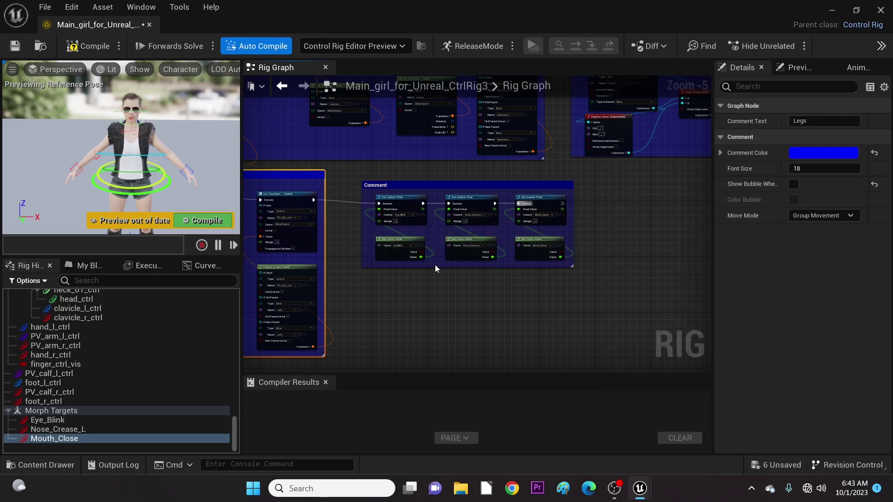
# - Rename the new comment box to Morphs
pyautogui.scroll(4, 434, 264)
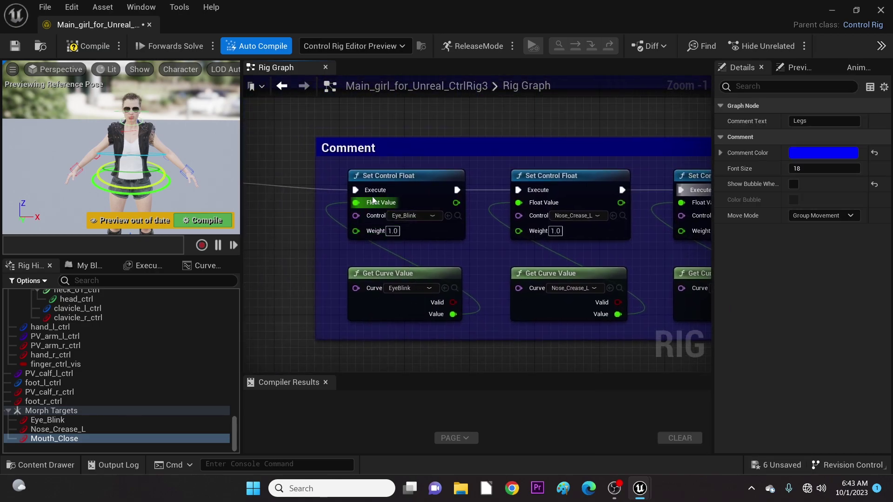
pyautogui.doubleClick(372, 147)
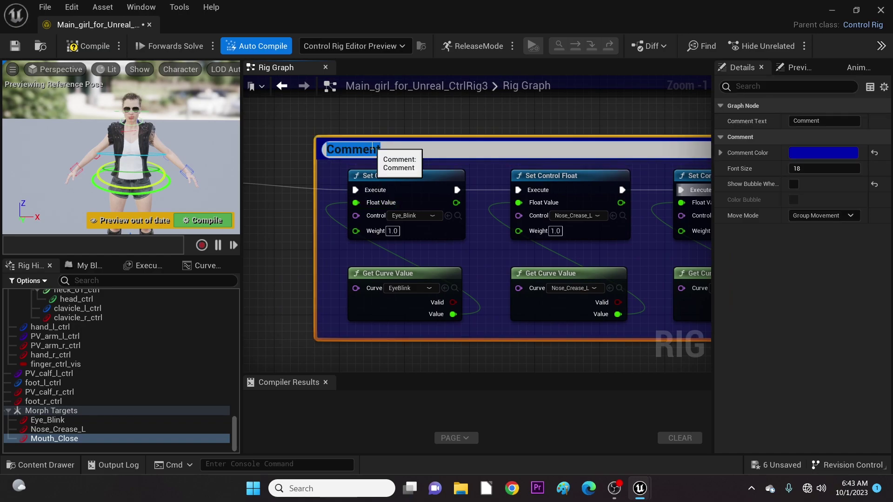
pyautogui.write('M')
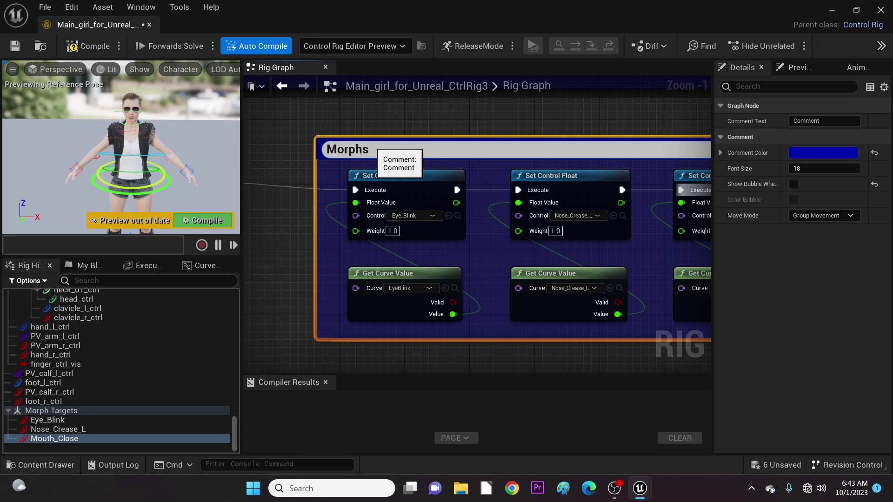
pyautogui.write('orphs')
pyautogui.press('Return')
# - Compile and save the Main_girl_for_Unreal_CtrlRig3 control rig
pyautogui.scroll(-2, 375, 201)
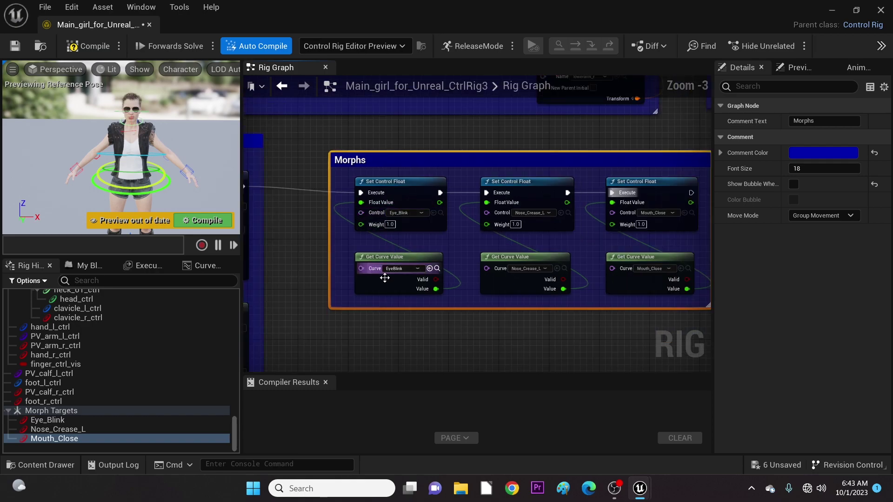
pyautogui.scroll(-2, 372, 293)
pyautogui.moveTo(362, 308); pyautogui.dragTo(387, 305, button='right')
pyautogui.scroll(2, 372, 283)
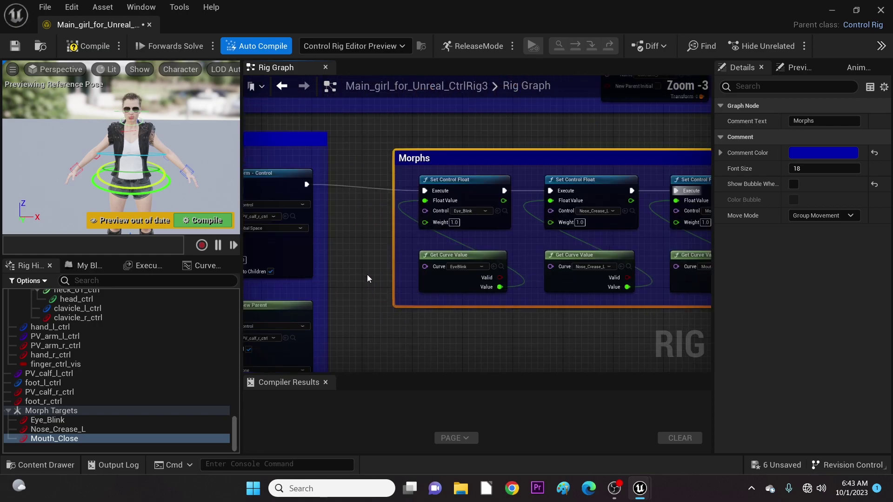
pyautogui.scroll(-3, 363, 270)
pyautogui.moveTo(347, 276); pyautogui.dragTo(446, 296, button='right')
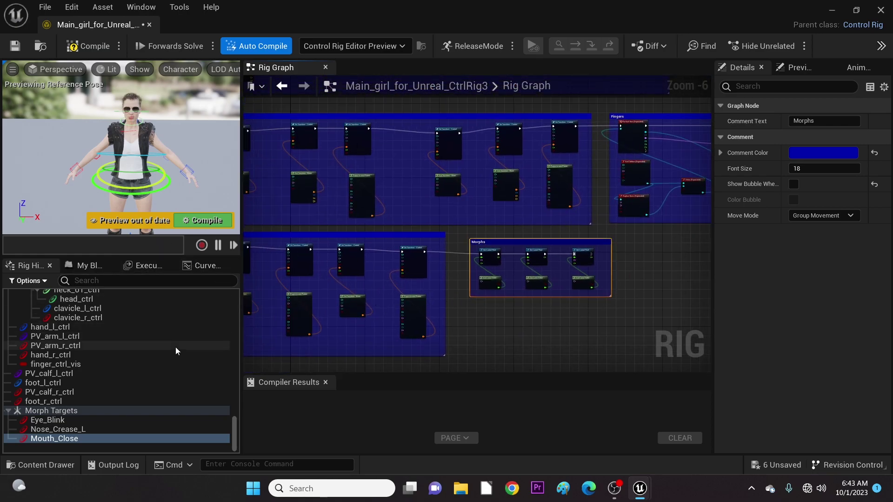
pyautogui.moveTo(514, 293); pyautogui.dragTo(448, 260, button='right')
pyautogui.moveTo(406, 231); pyautogui.dragTo(424, 245, button='right')
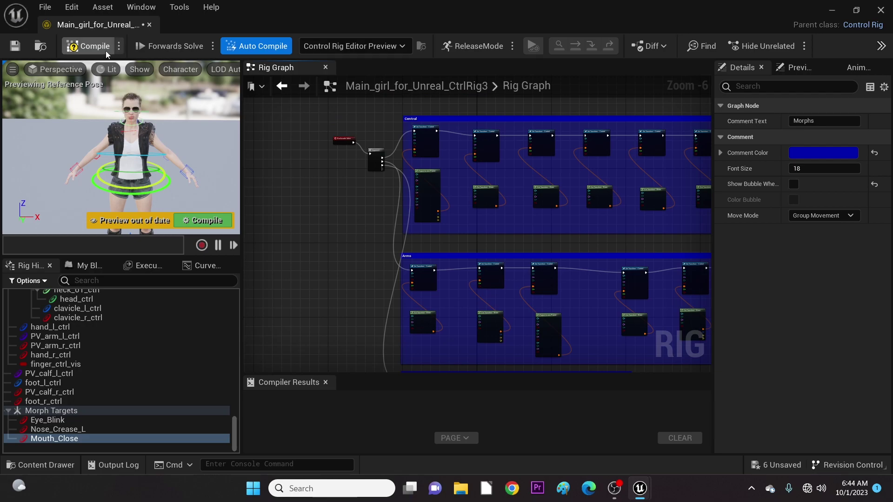
pyautogui.click(88, 46)
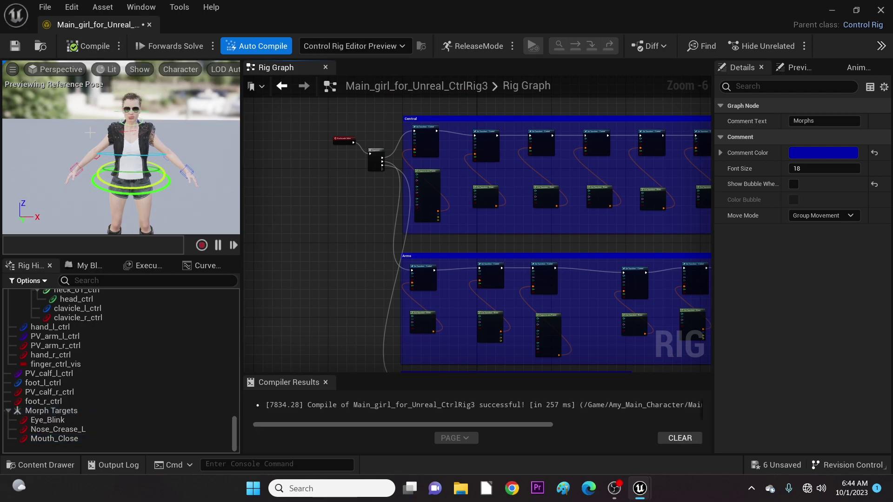
pyautogui.click(15, 46)
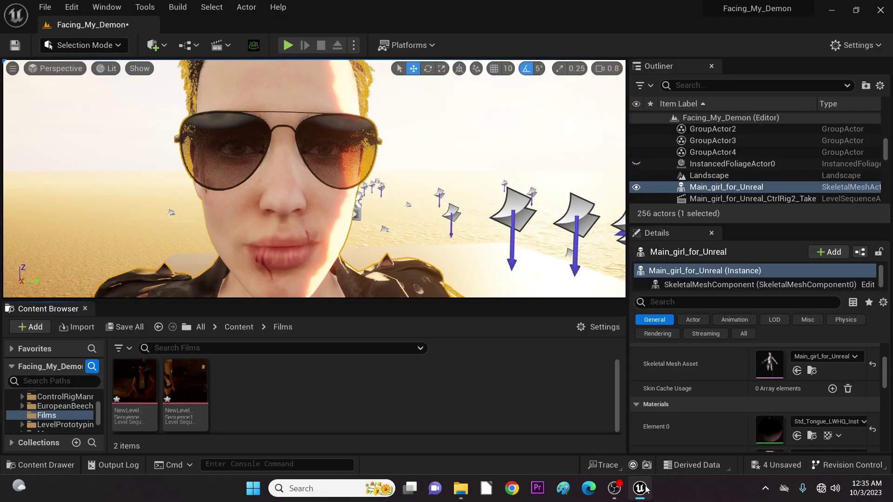
# - Create a Level Sequence with the default name in the Films folder and open it in Sequencer
pyautogui.click(645, 488)
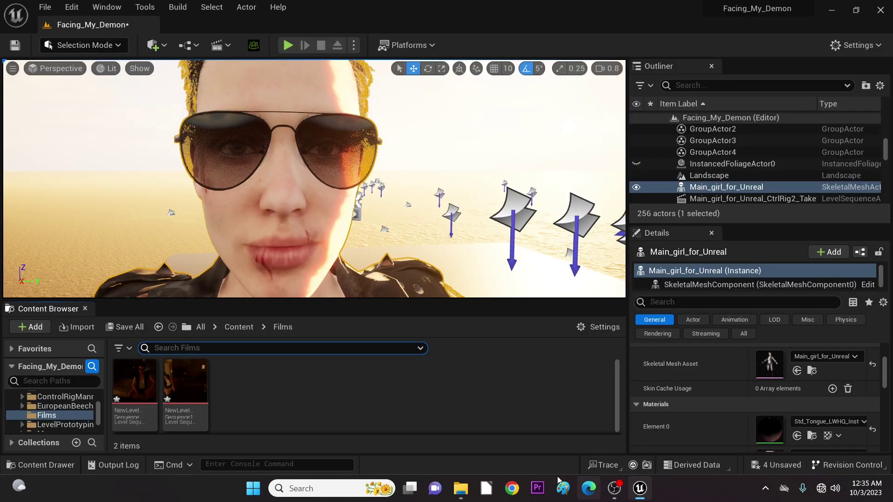
pyautogui.click(329, 394)
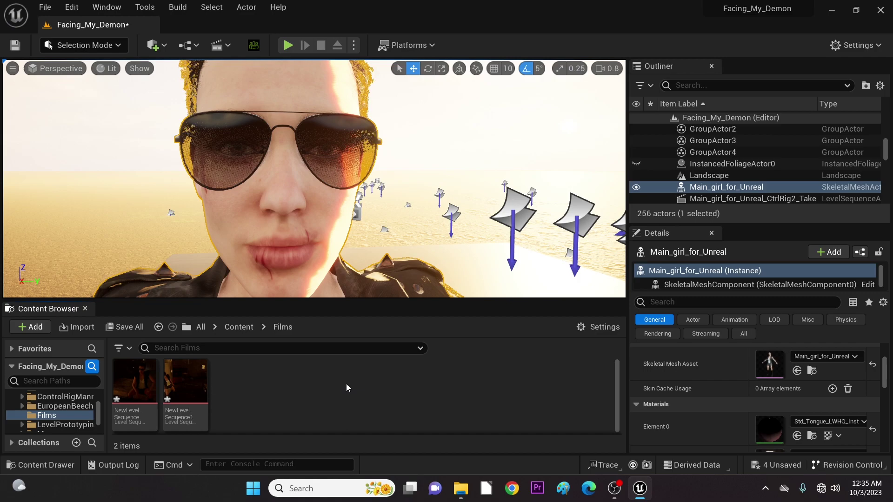
pyautogui.rightClick(346, 384)
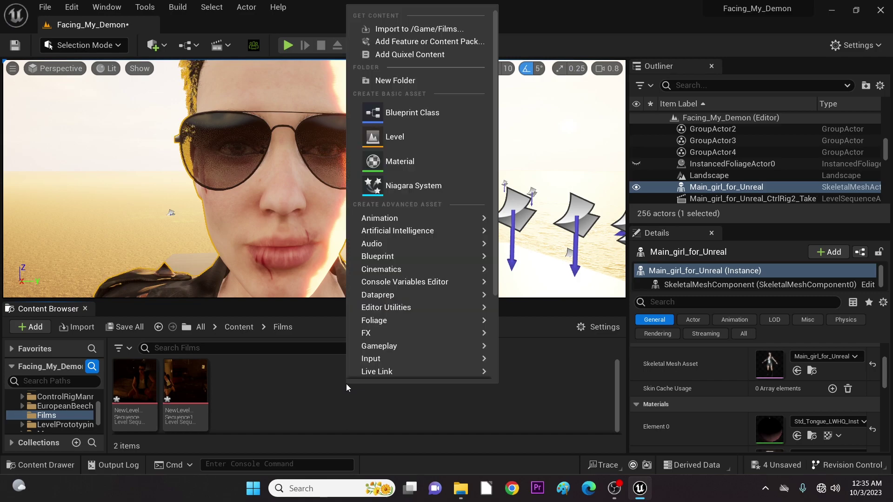
pyautogui.moveTo(420, 241)
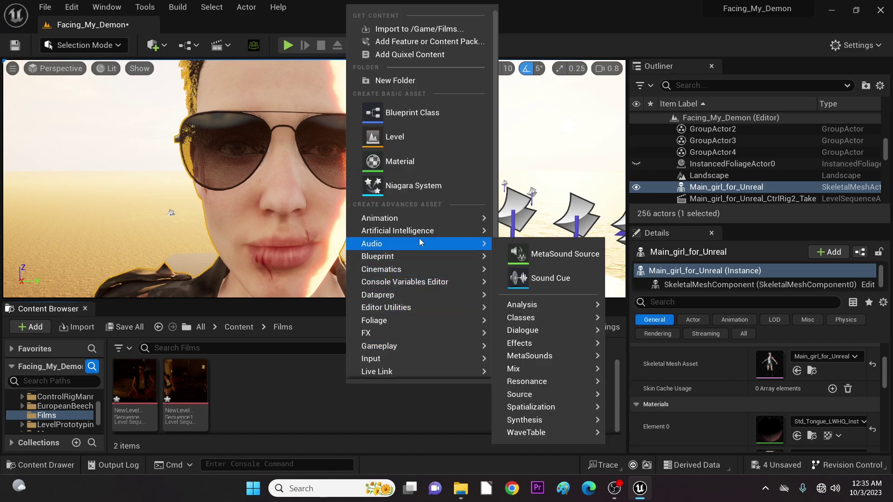
pyautogui.moveTo(423, 224)
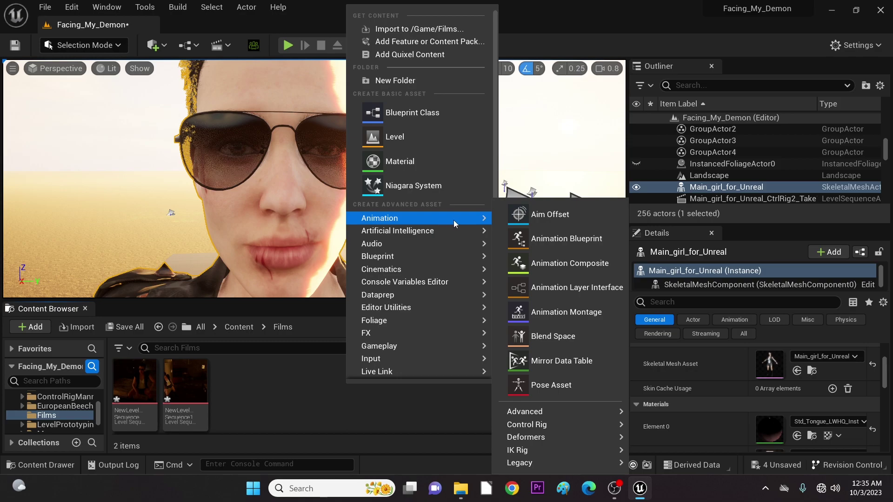
pyautogui.moveTo(440, 273)
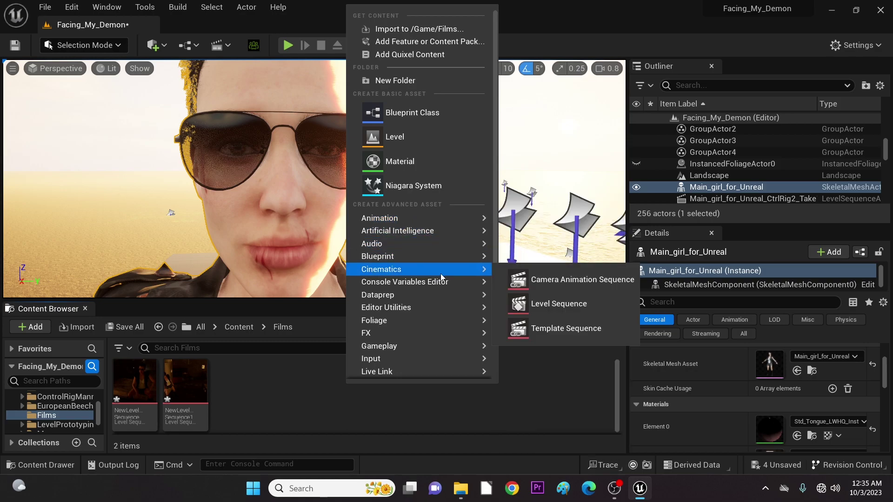
pyautogui.click(557, 303)
pyautogui.press('Return')
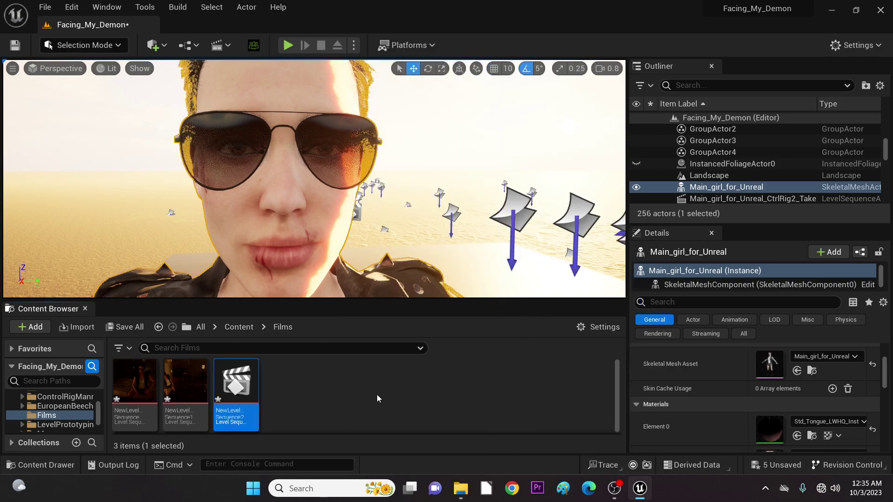
pyautogui.doubleClick(238, 387)
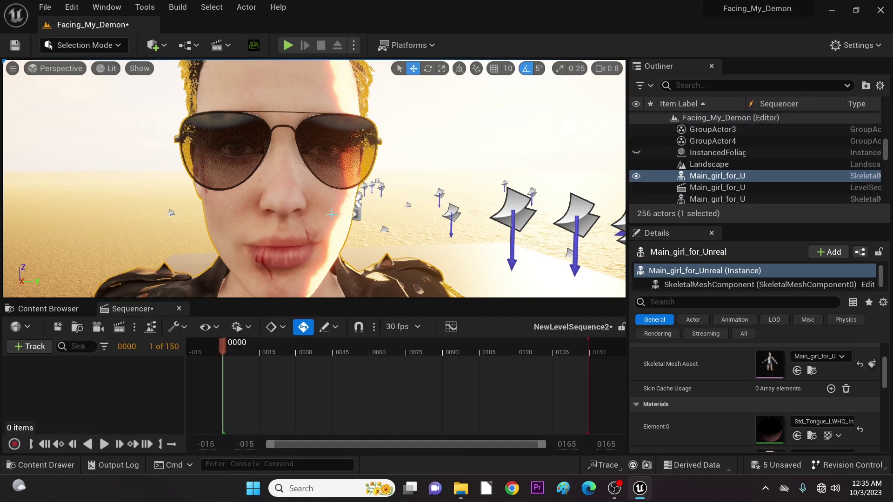
# - Add the selected Main_girl_for_Unreal actor to the sequence and give it the Breathing_Motion_Breathe_2 animation
pyautogui.moveTo(704, 179); pyautogui.dragTo(136, 391)
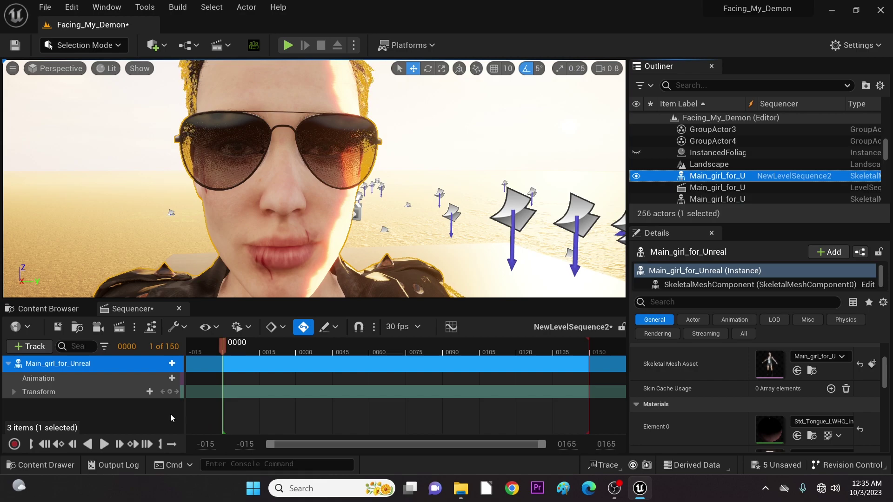
pyautogui.click(158, 379)
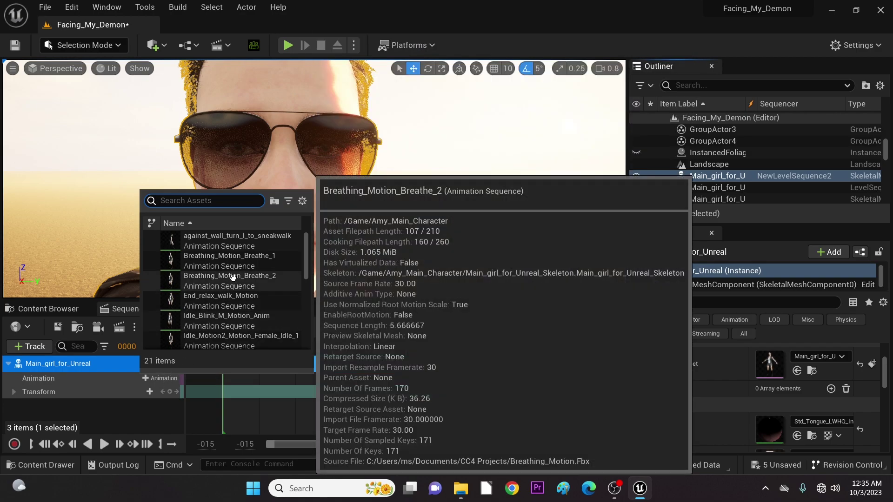
pyautogui.click(230, 280)
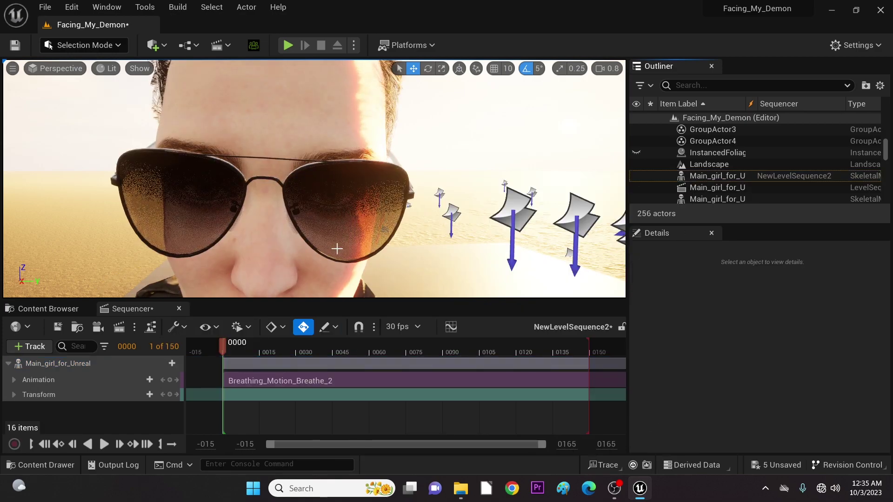
# - Frame the character's face in the viewport and play the sequence to preview the breathing animation
pyautogui.scroll(-5, 344, 234)
pyautogui.scroll(3, 344, 234)
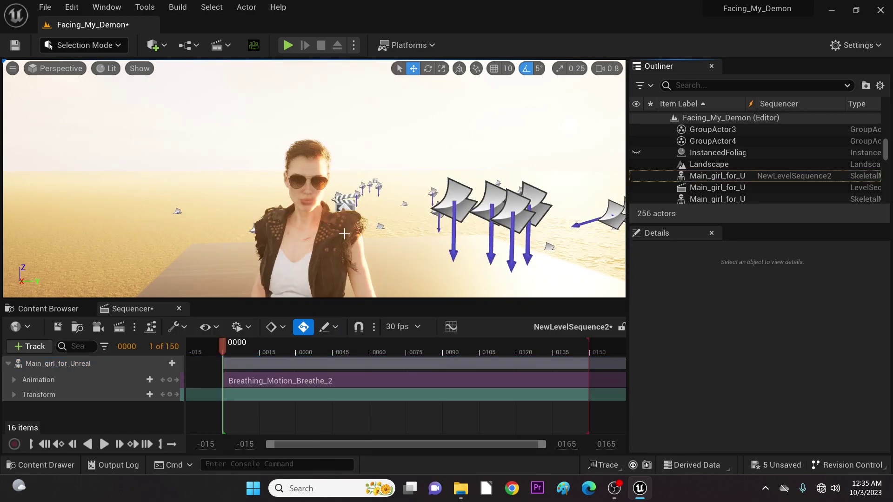
pyautogui.scroll(4, 345, 233)
pyautogui.scroll(3, 344, 235)
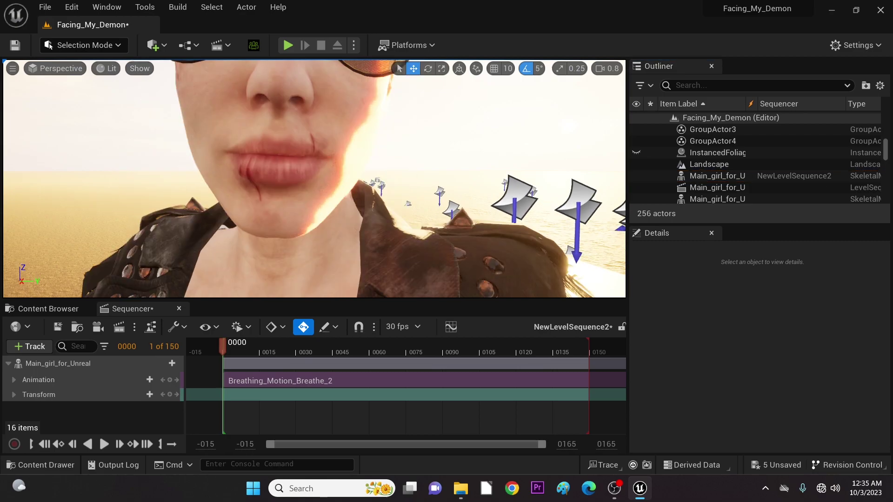
pyautogui.scroll(-3, 343, 236)
pyautogui.scroll(2, 343, 236)
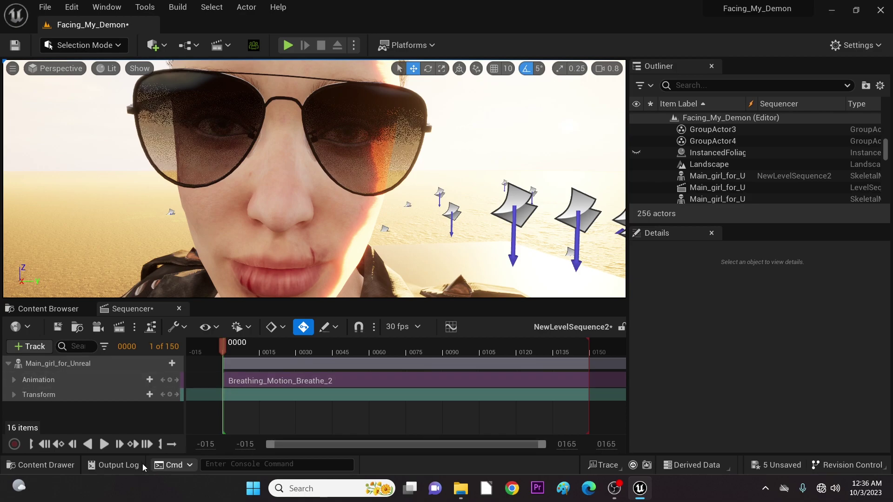
pyautogui.click(104, 444)
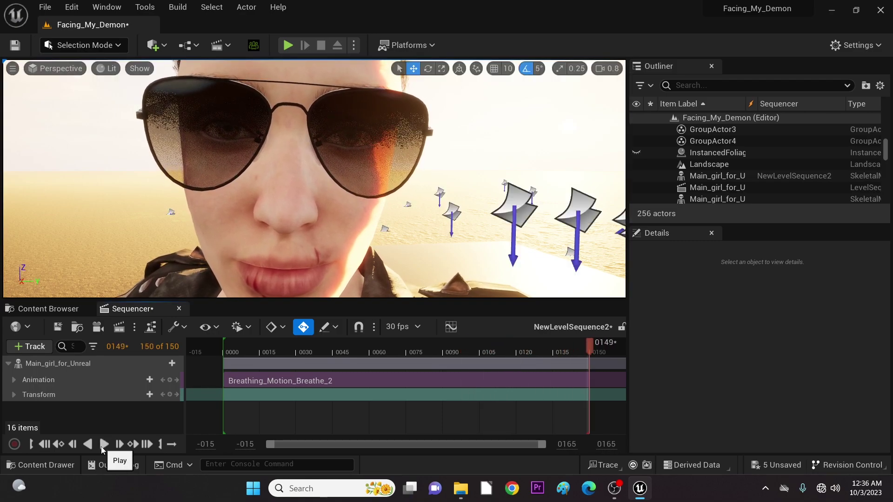
# - Extend the playback range to frame 171 and bake the character's animation from the start to Main_girl_for_Unreal_CtrlRig3 with the default options
pyautogui.click(68, 368)
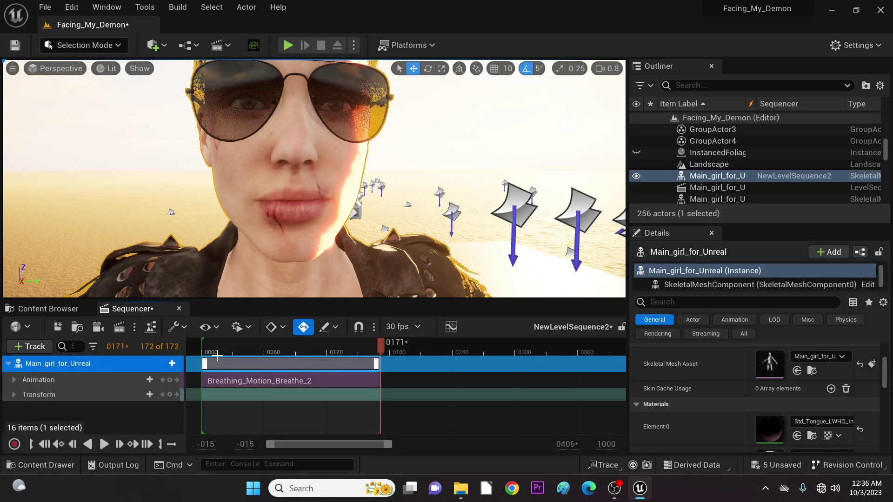
pyautogui.click(43, 444)
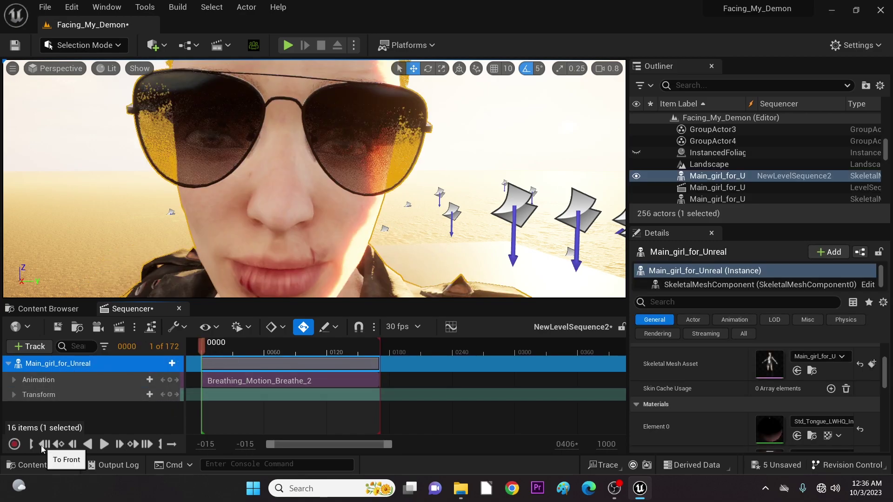
pyautogui.rightClick(90, 364)
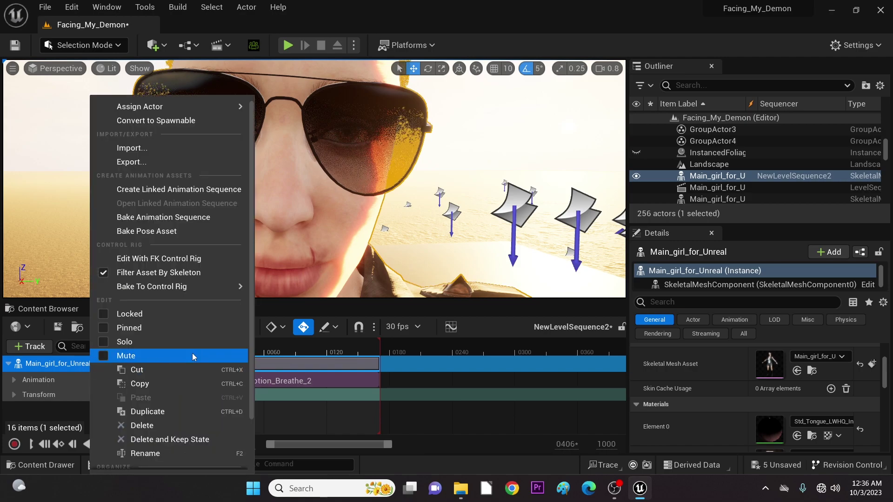
pyautogui.moveTo(224, 286)
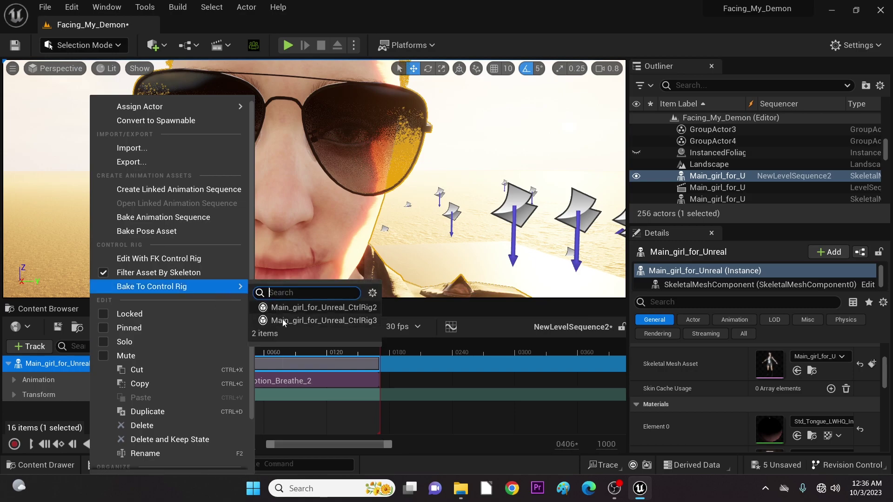
pyautogui.click(307, 320)
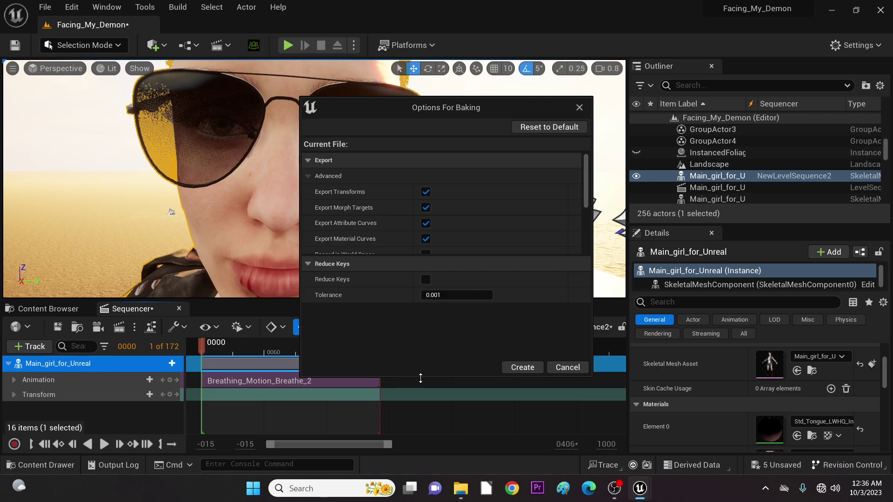
pyautogui.click(522, 367)
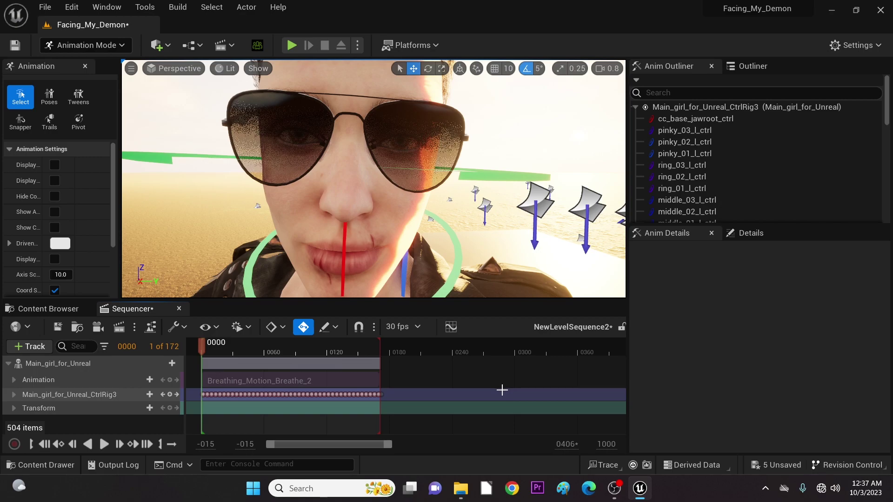
# - Examine the baked keys of the control rig track's morph controls, including the expanded Eye_Blink channel
pyautogui.moveTo(207, 348); pyautogui.dragTo(204, 394)
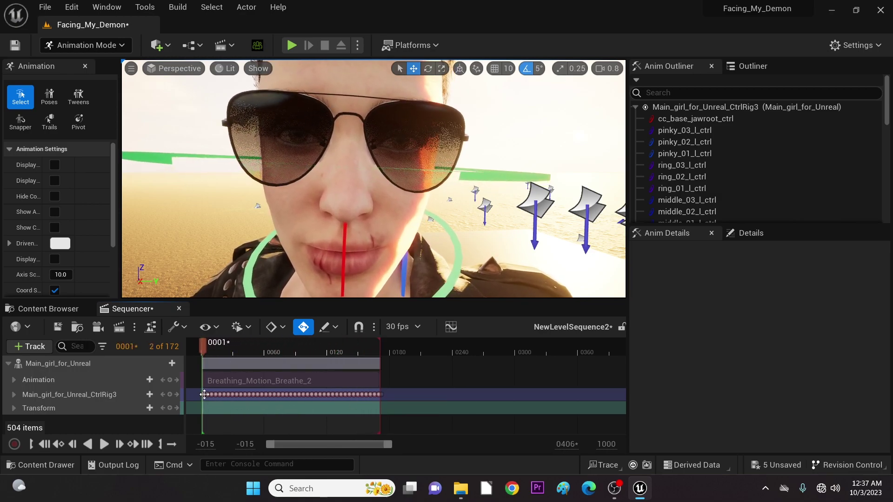
pyautogui.click(14, 395)
pyautogui.scroll(-2, 269, 398)
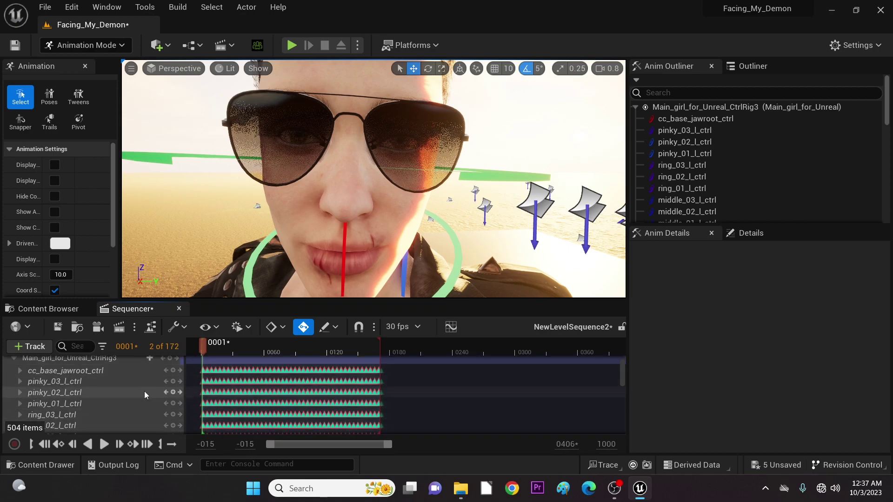
pyautogui.scroll(-5, 102, 393)
pyautogui.scroll(-10, 99, 394)
pyautogui.scroll(-10, 104, 402)
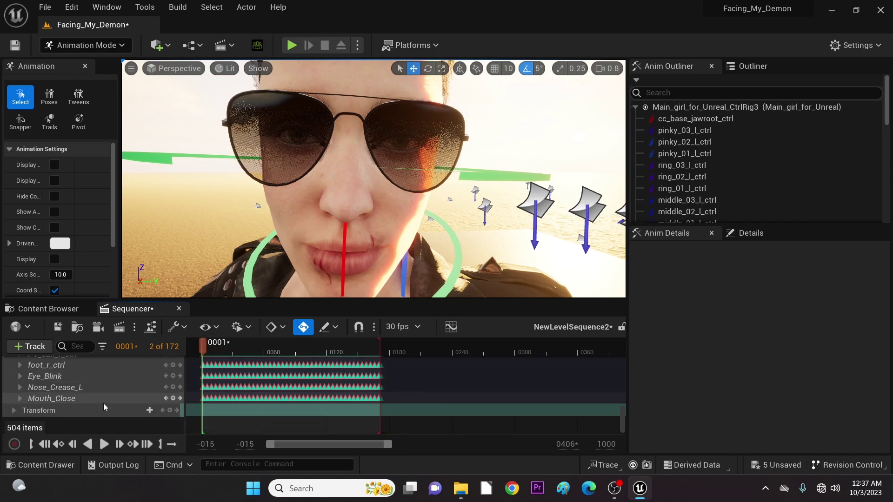
pyautogui.scroll(2, 103, 403)
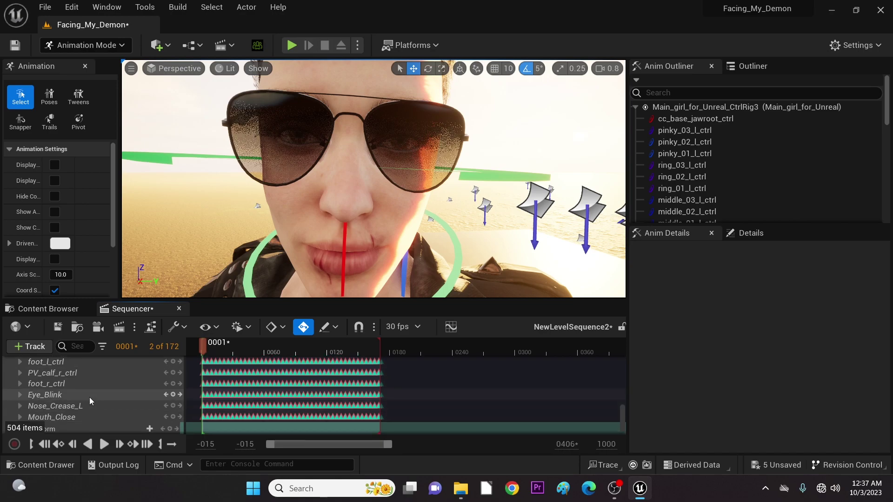
pyautogui.click(38, 395)
pyautogui.scroll(-2, 63, 421)
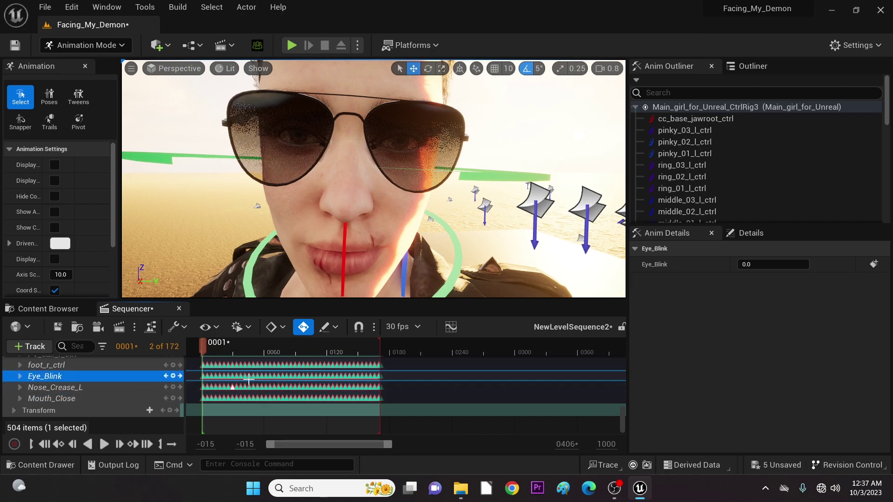
pyautogui.click(20, 376)
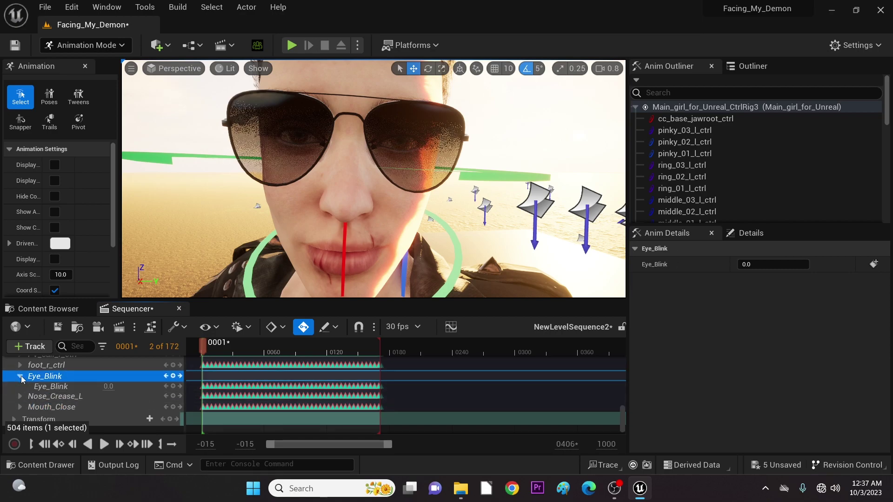
pyautogui.click(84, 388)
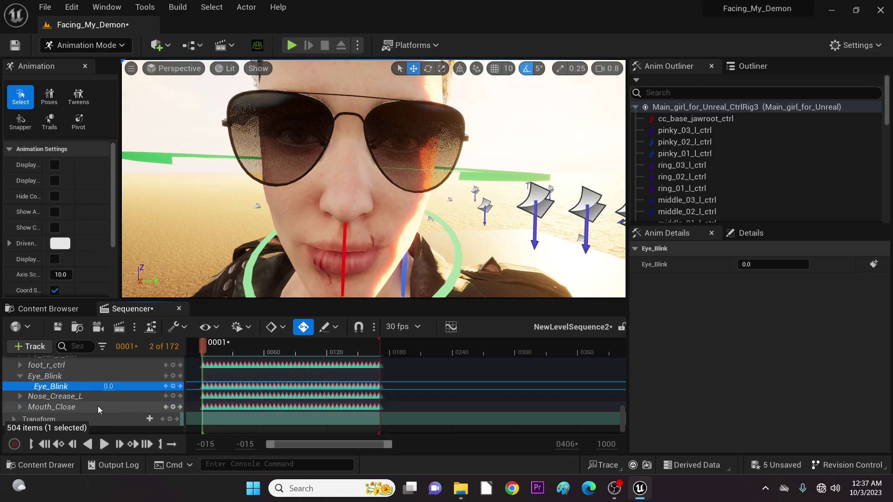
# - Collapse the Main_girl_for_Unreal_CtrlRig3 track and add an Additive section to it
pyautogui.scroll(5, 94, 395)
pyautogui.scroll(10, 94, 395)
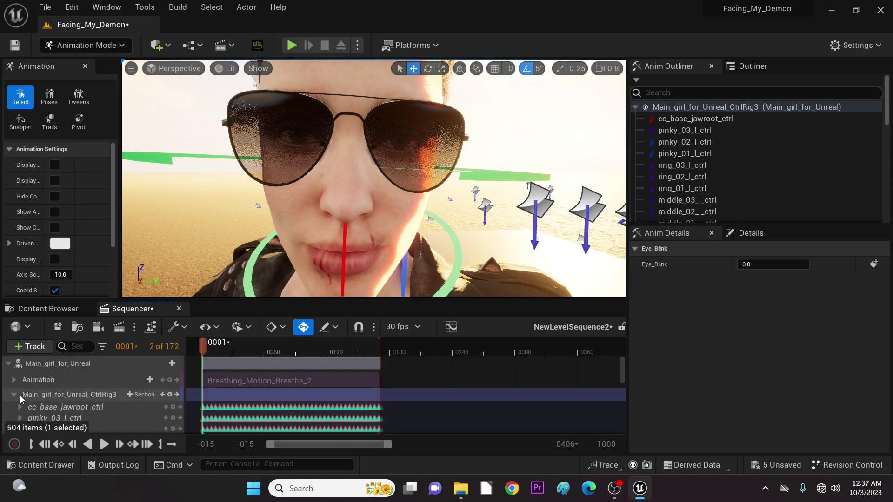
pyautogui.click(14, 394)
pyautogui.click(58, 395)
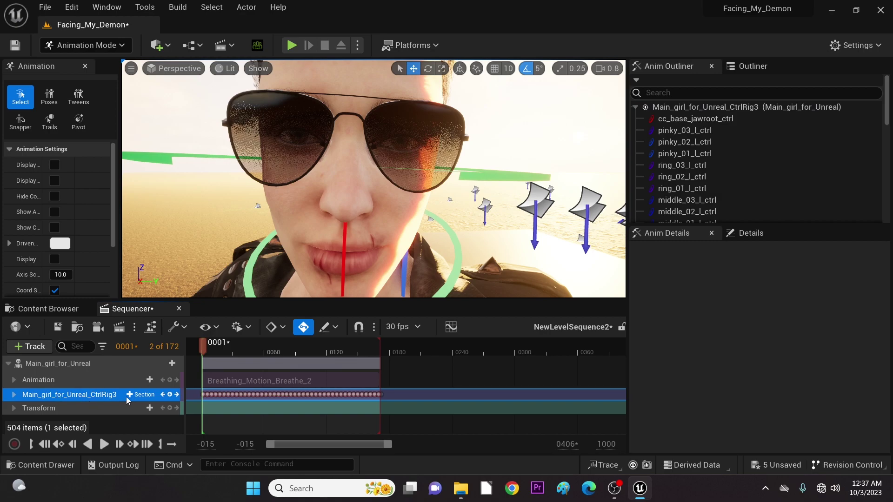
pyautogui.click(141, 395)
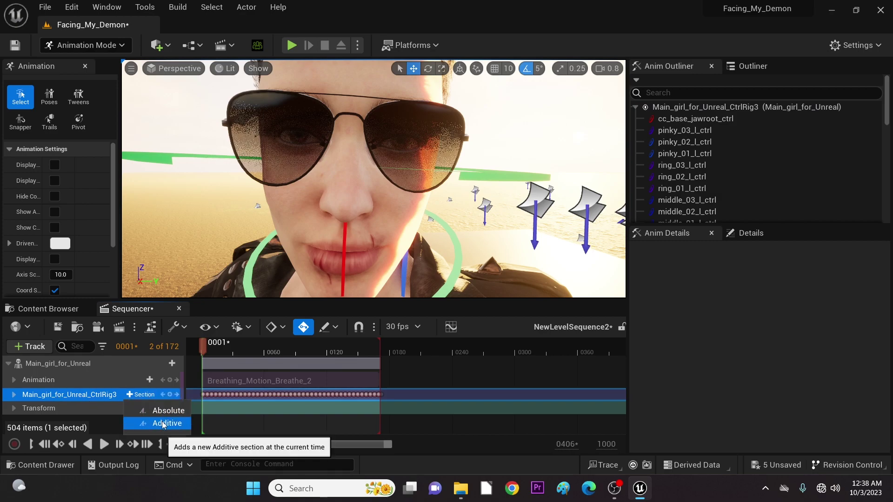
pyautogui.click(163, 424)
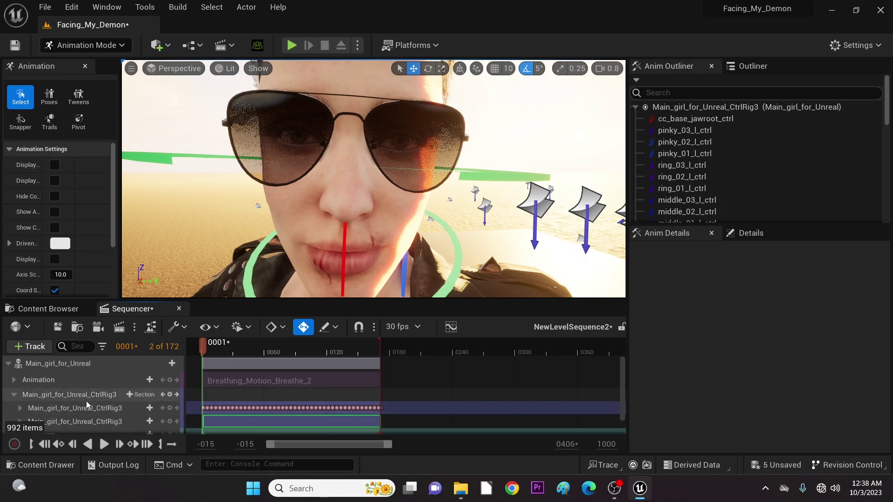
# - Select the Eye_Blink control inside the new additive section and move the playhead to frame 19
pyautogui.scroll(-1, 17, 395)
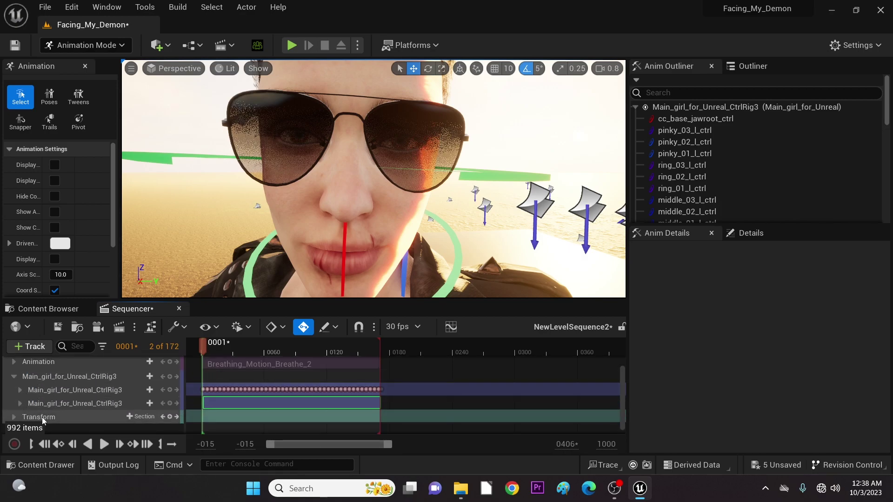
pyautogui.click(85, 404)
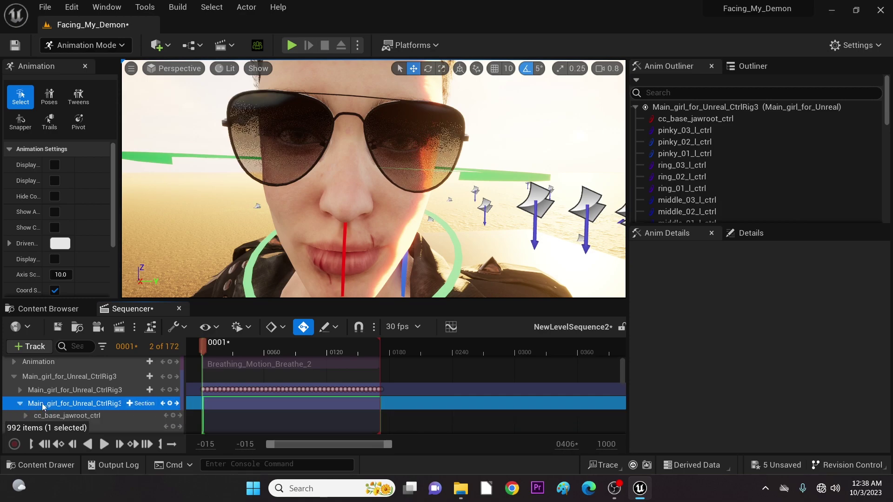
pyautogui.doubleClick(66, 402)
pyautogui.scroll(-2, 66, 400)
pyautogui.scroll(-10, 46, 391)
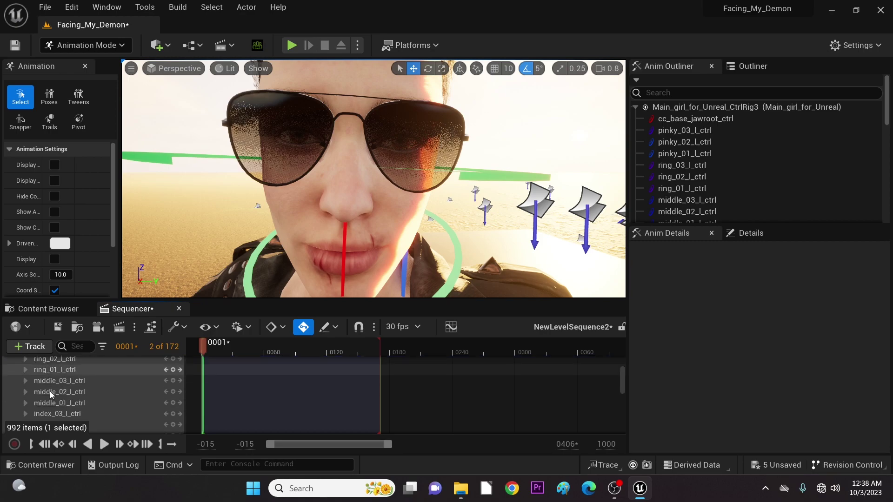
pyautogui.scroll(-12, 57, 395)
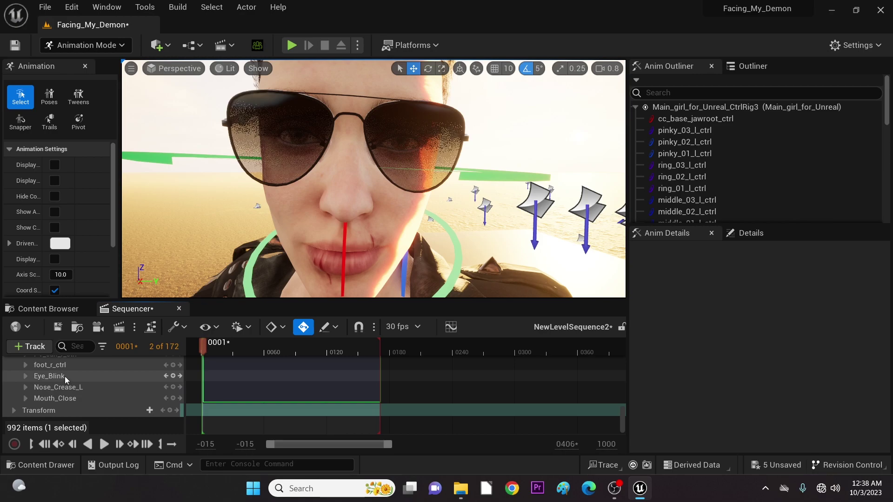
pyautogui.click(66, 376)
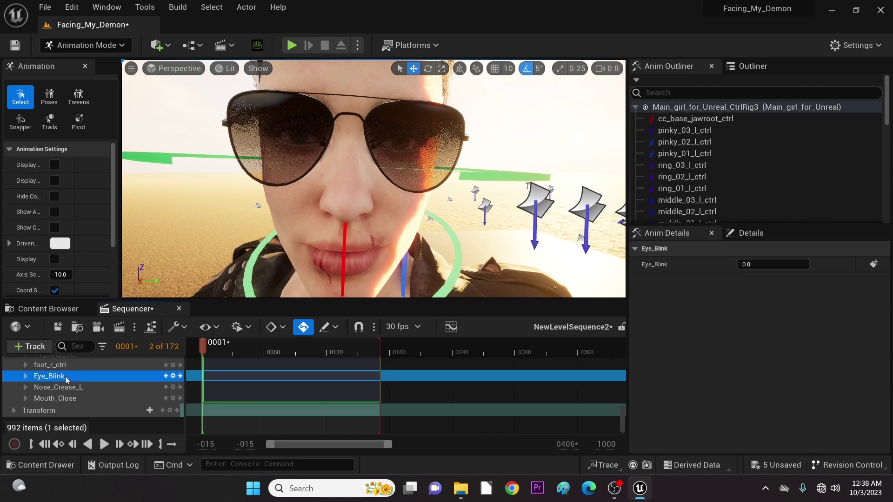
pyautogui.moveTo(205, 351); pyautogui.dragTo(222, 349)
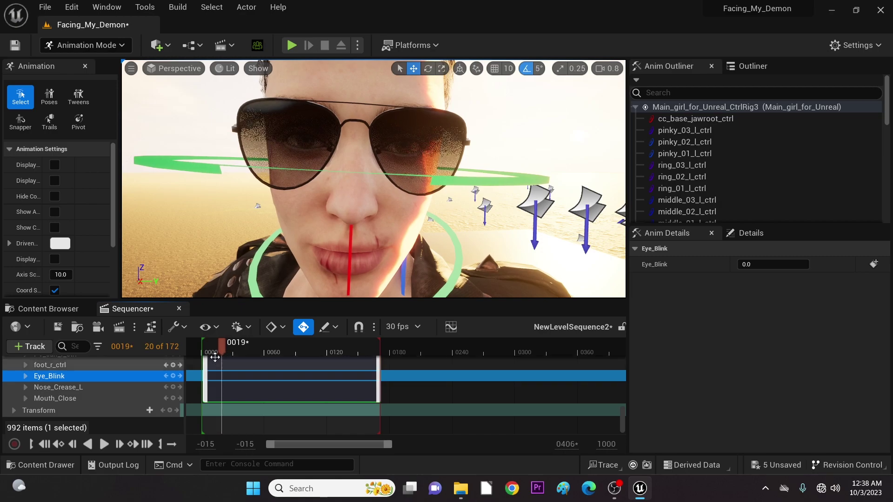
# - Test the additive section's Eye_Blink channel with a value of 1 and reset it to 0
pyautogui.click(26, 375)
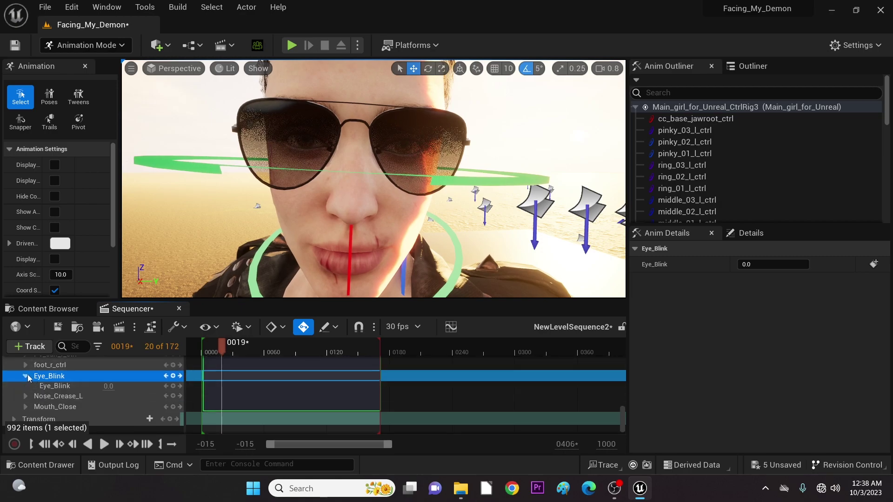
pyautogui.click(58, 388)
pyautogui.click(107, 386)
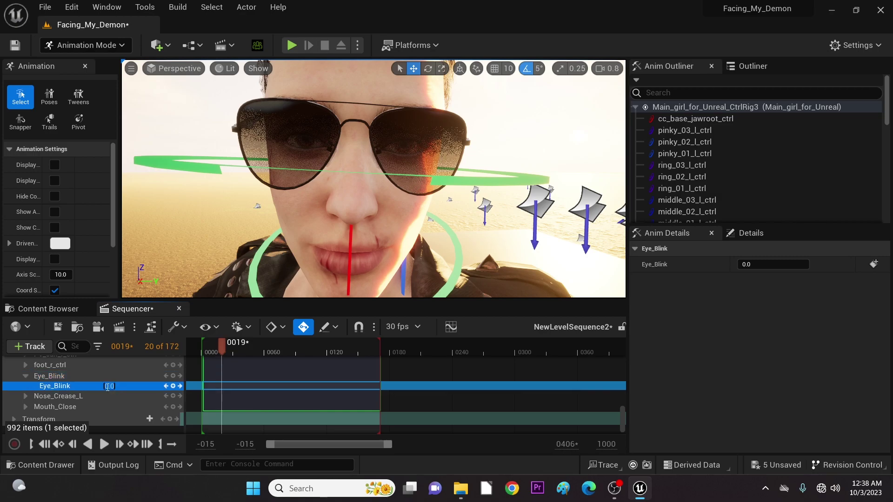
pyautogui.press('BackSpace')
pyautogui.write('1')
pyautogui.press('Return')
pyautogui.click(108, 386)
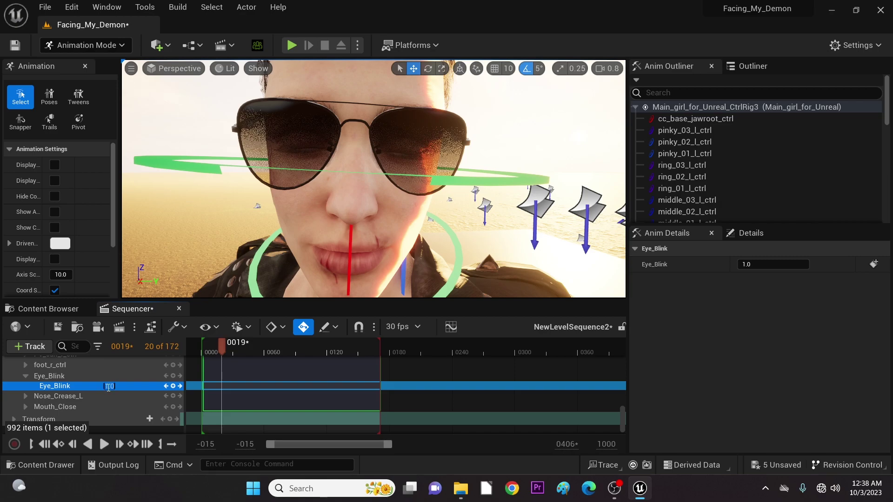
pyautogui.write('0')
pyautogui.press('Return')
# - Set the additive section's Nose_Crease_L channel to 1
pyautogui.click(25, 396)
pyautogui.click(109, 405)
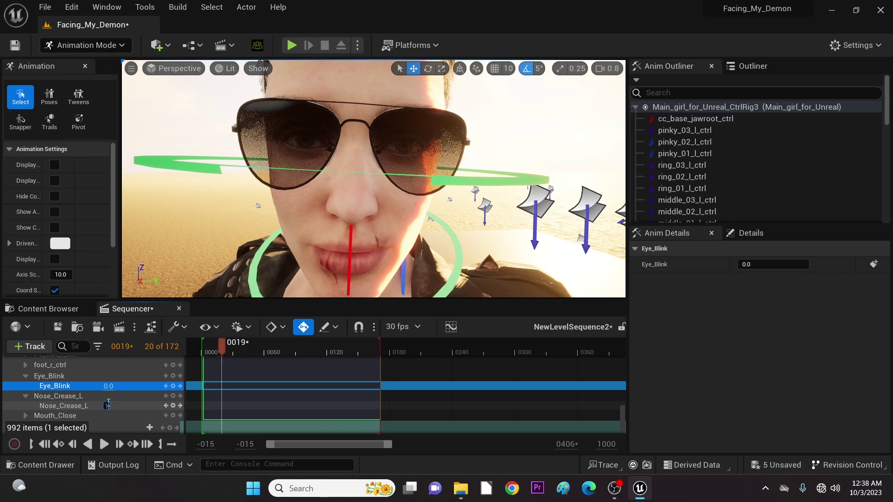
pyautogui.write('1')
pyautogui.press('Return')
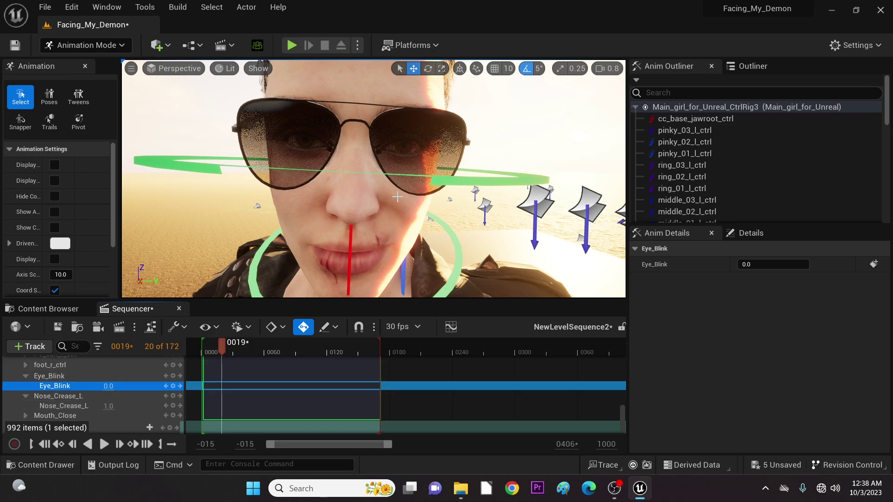
# - Reset the additive section's Nose_Crease_L channel to 0
pyautogui.click(110, 405)
pyautogui.write('0')
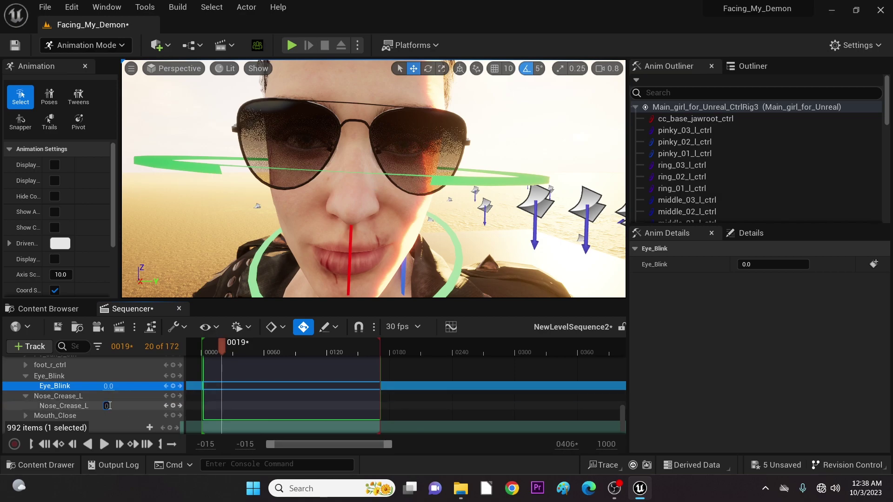
pyautogui.press('Return')
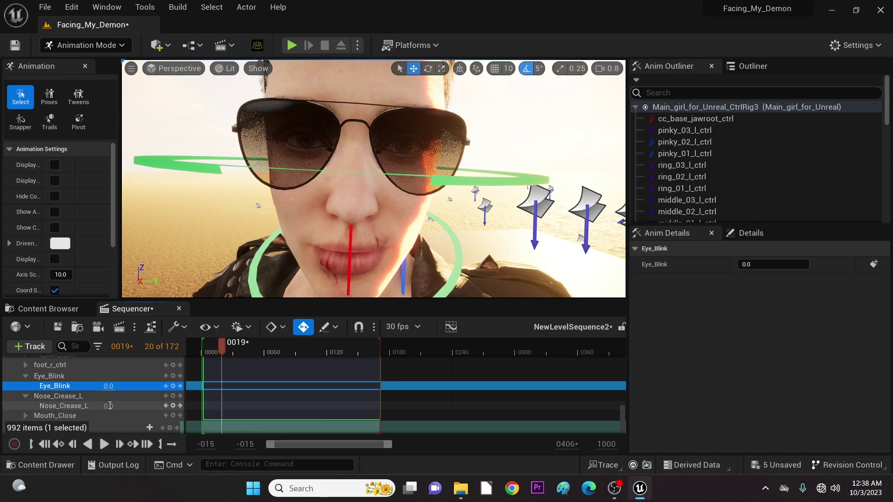
# - Test the additive section's Mouth_Close channel with a value of 1 and reset it to 0
pyautogui.scroll(-1, 51, 401)
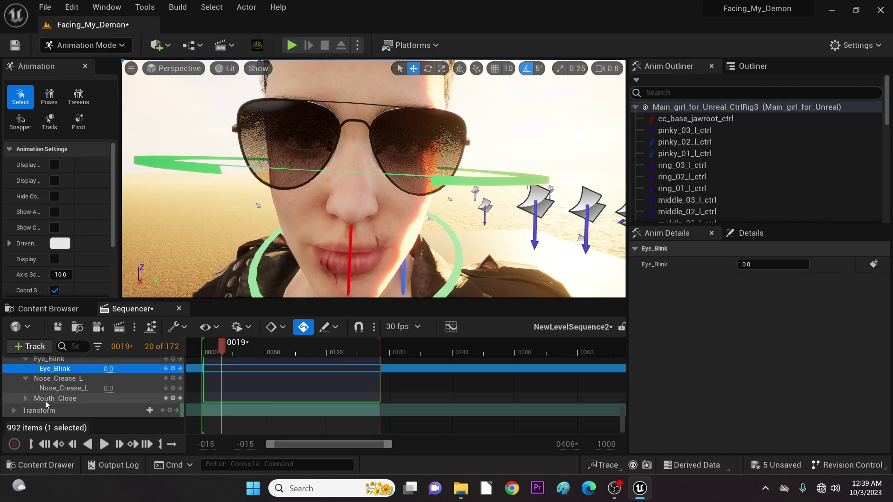
pyautogui.click(26, 398)
pyautogui.click(109, 408)
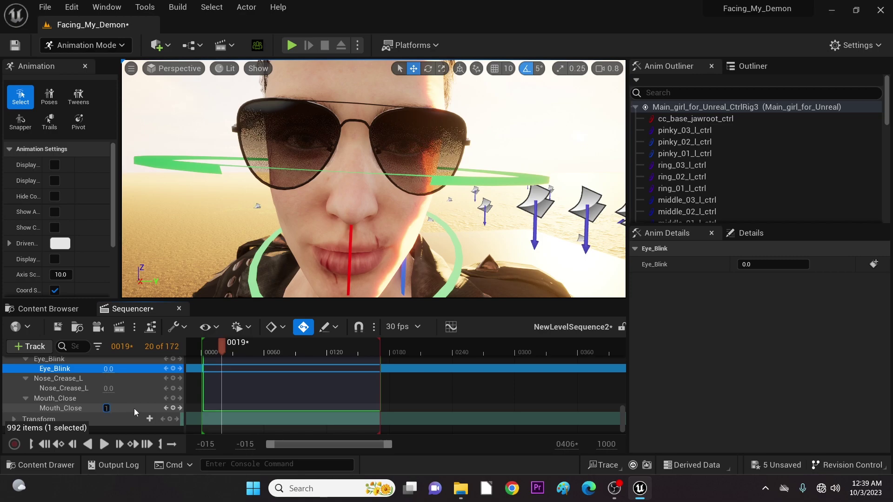
pyautogui.press('Return')
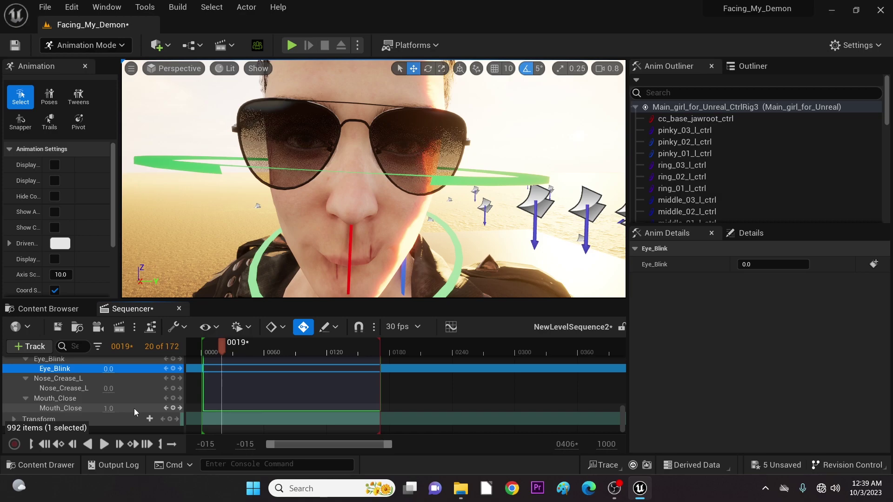
pyautogui.click(116, 410)
pyautogui.write('0')
pyautogui.press('Return')
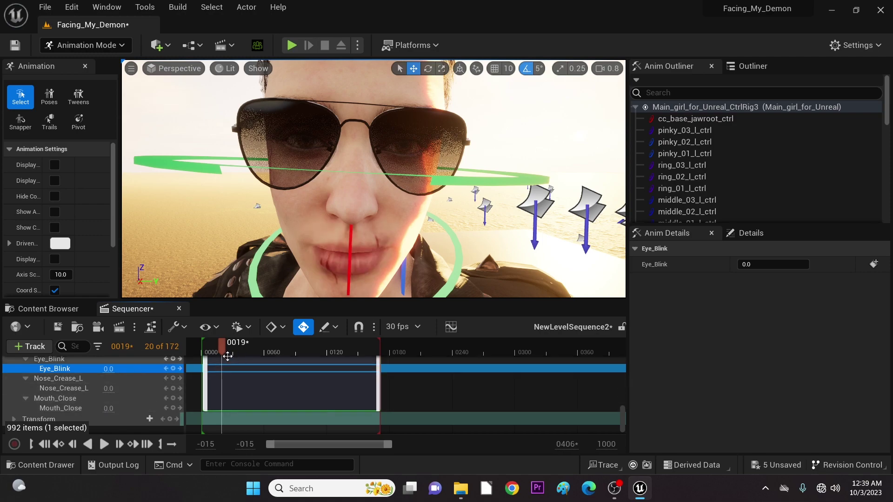
# - Key the first blink on the additive Eye_Blink channel: 0 at frames 0 and 19, 1 at frame 28, and 0 at frame 37
pyautogui.press('Up')
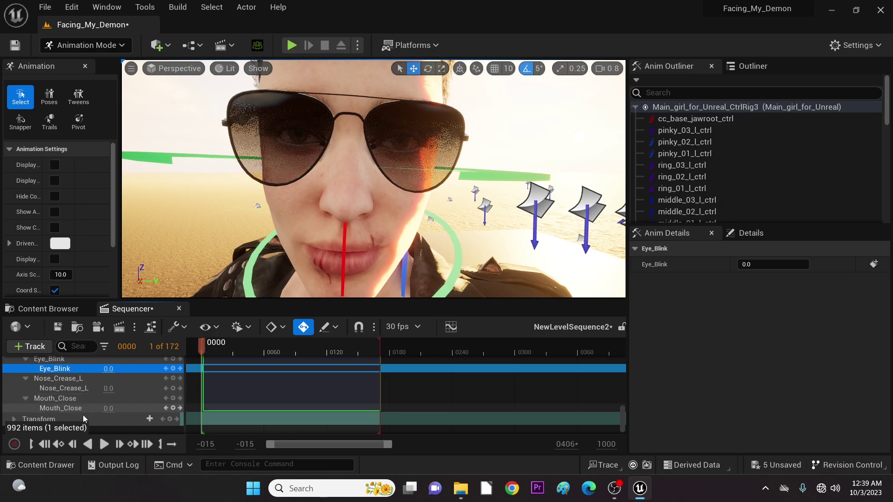
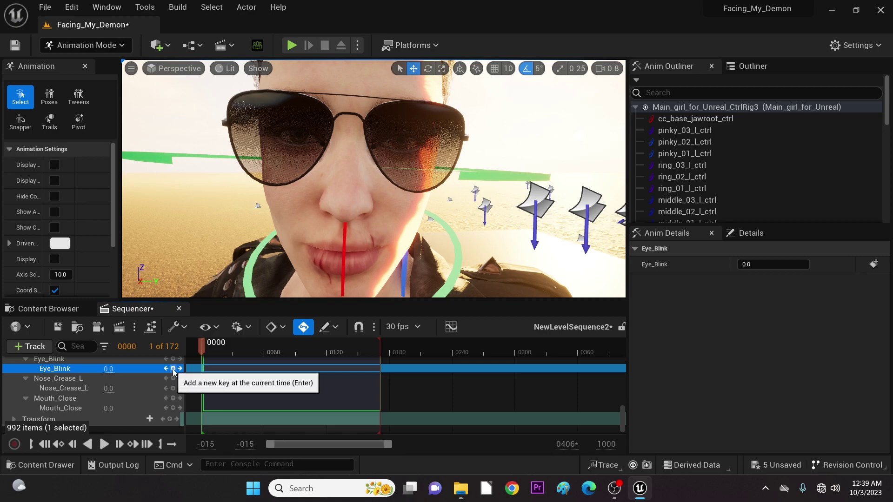
pyautogui.click(173, 369)
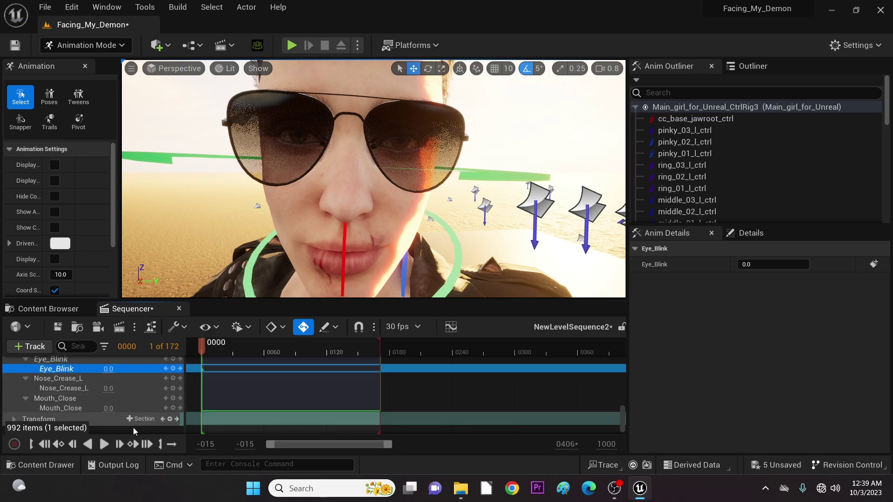
pyautogui.moveTo(200, 352); pyautogui.dragTo(221, 355)
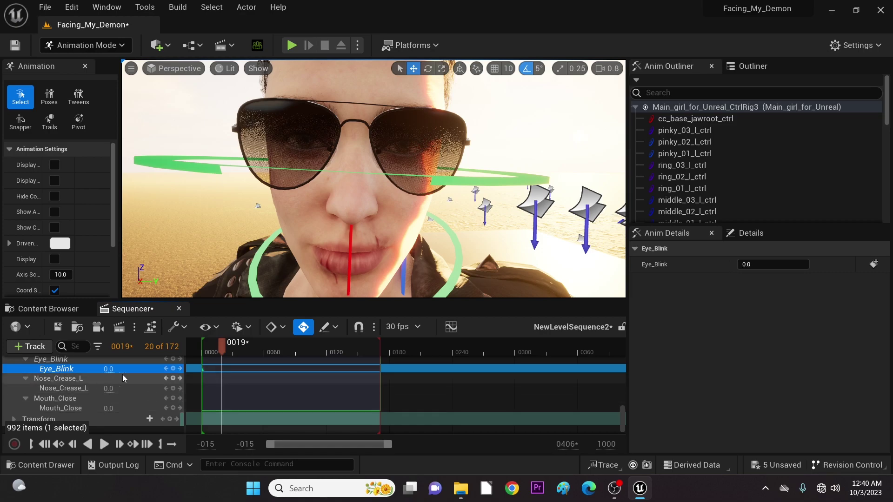
pyautogui.click(172, 369)
pyautogui.moveTo(224, 347); pyautogui.dragTo(231, 347)
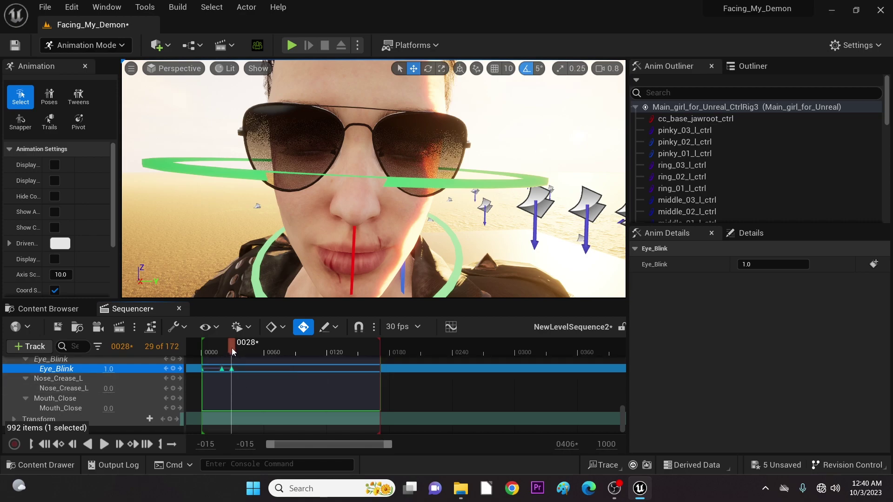
pyautogui.moveTo(233, 354)
pyautogui.mouseDown()
pyautogui.moveTo(250, 352)
pyautogui.moveTo(241, 355)
pyautogui.mouseUp()
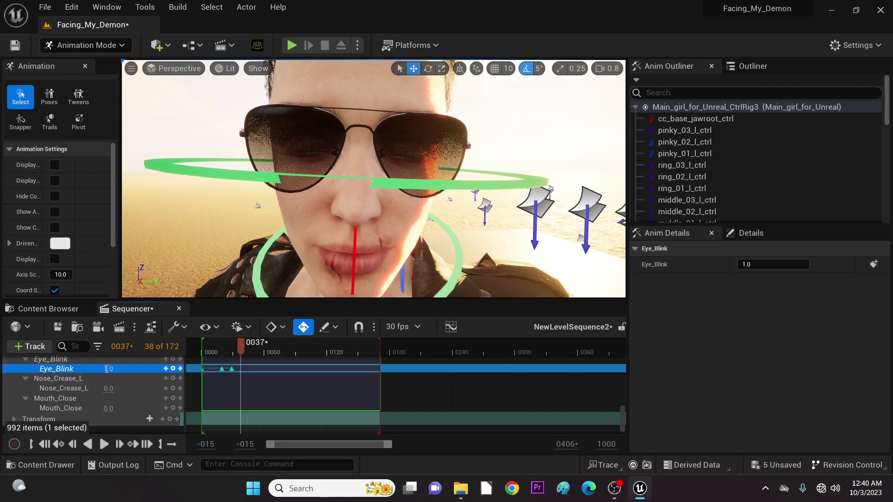
pyautogui.press('Return')
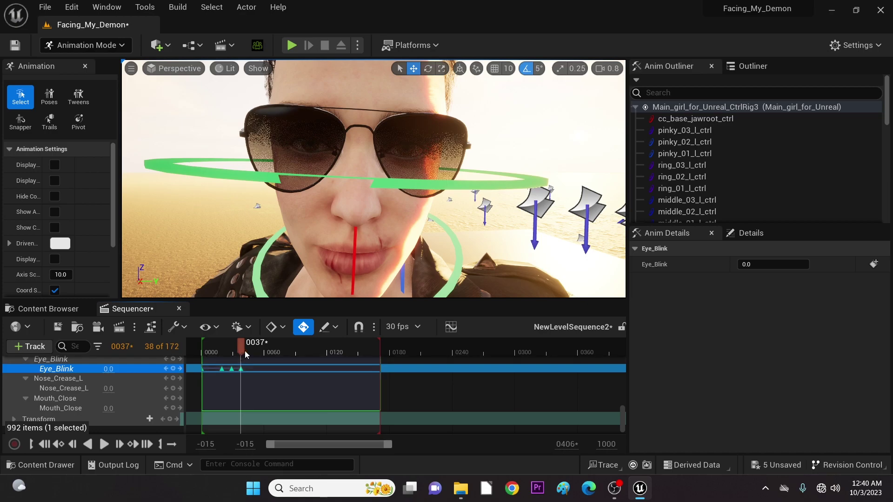
# - Key a second blink on the Eye_Blink channel: 0 at frame 69, 1 at frame 77, and 0 at frame 85
pyautogui.moveTo(247, 350); pyautogui.dragTo(274, 356)
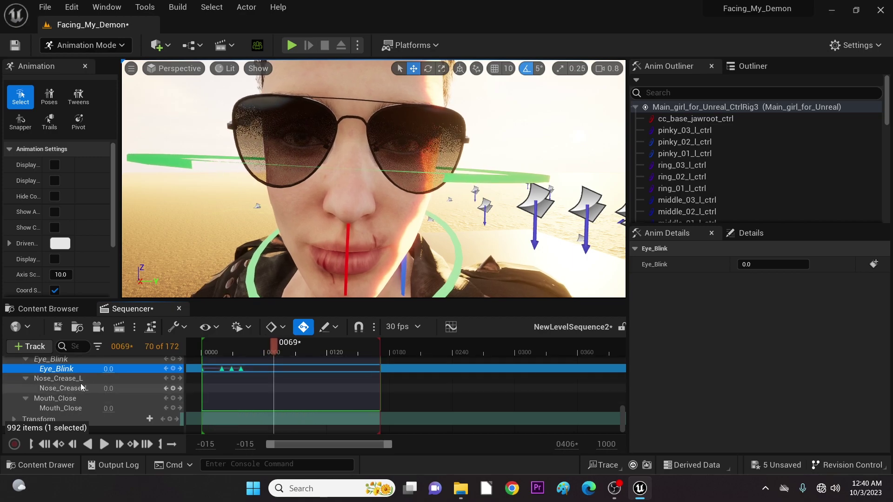
pyautogui.click(174, 369)
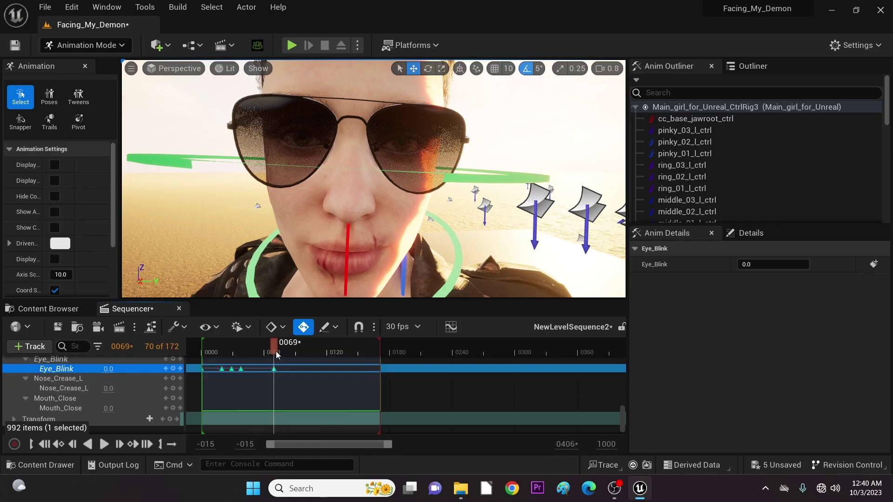
pyautogui.moveTo(278, 353); pyautogui.dragTo(282, 352)
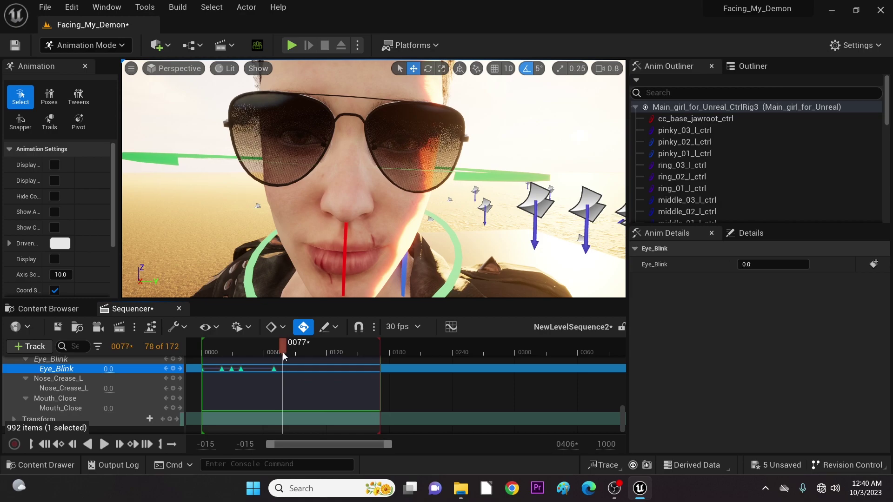
pyautogui.click(111, 370)
pyautogui.write('1')
pyautogui.press('Return')
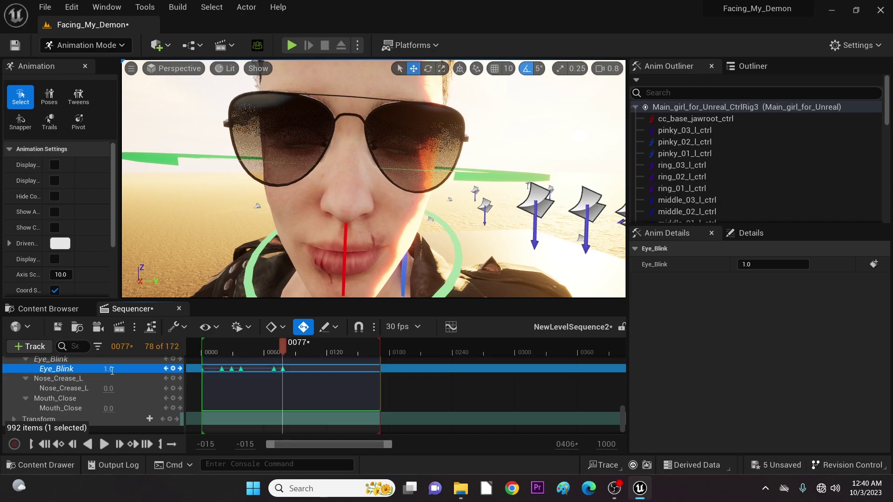
pyautogui.moveTo(283, 347); pyautogui.dragTo(292, 346)
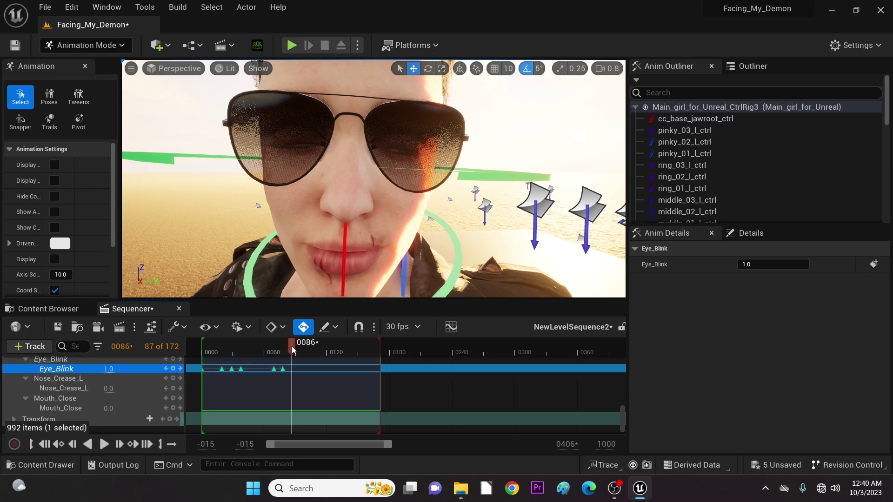
pyautogui.click(110, 369)
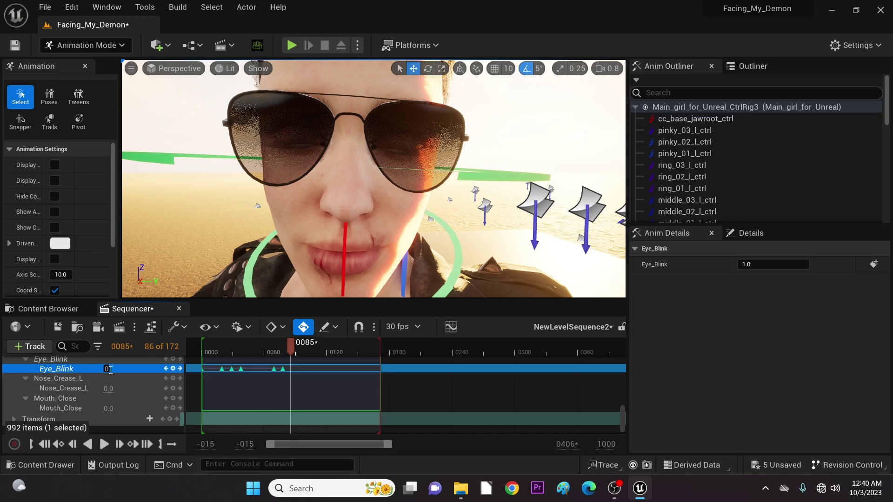
pyautogui.press('Return')
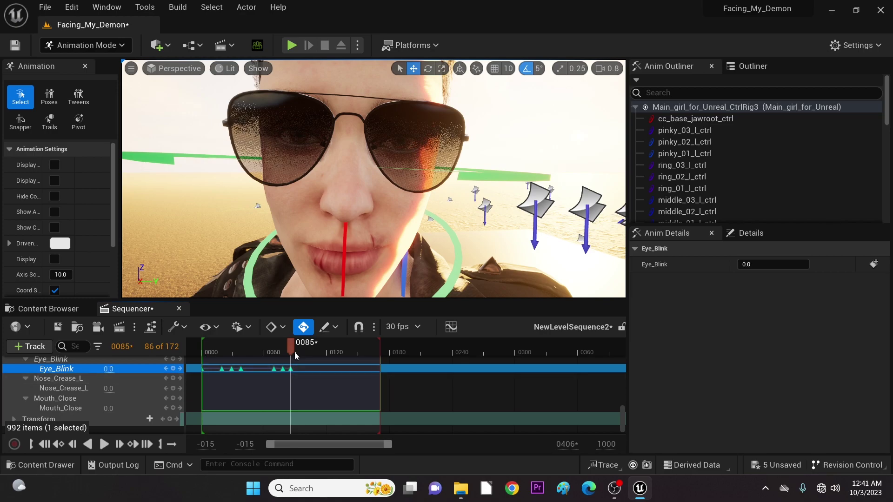
# - Key a third blink on the Eye_Blink channel: 0 at frame 119, 1 at frame 129, and 0 at frame 137
pyautogui.moveTo(291, 351); pyautogui.dragTo(325, 350)
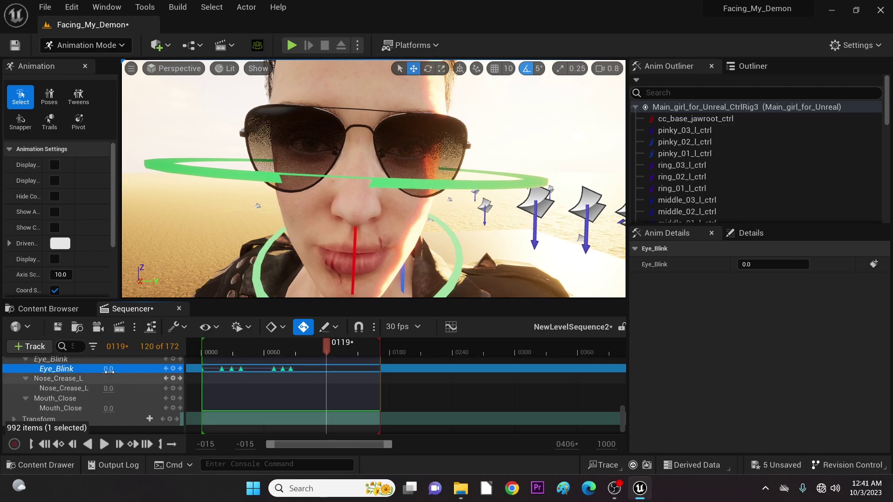
pyautogui.click(173, 368)
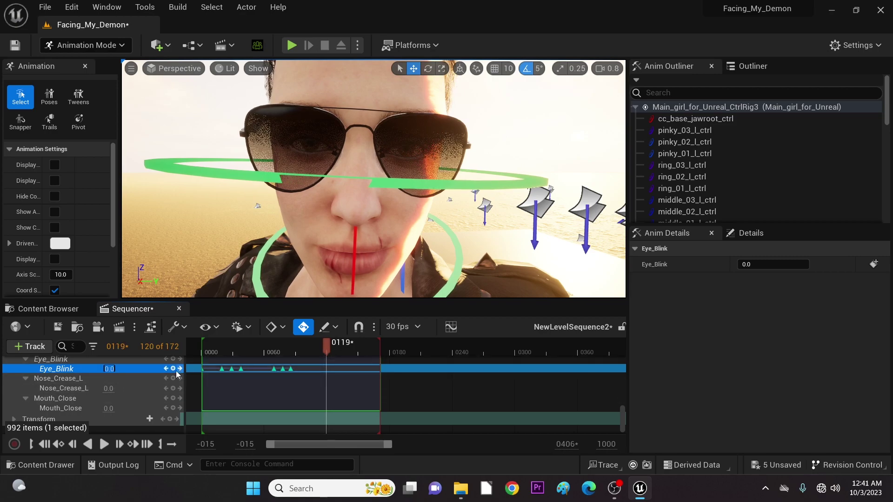
pyautogui.click(332, 353)
pyautogui.click(334, 353)
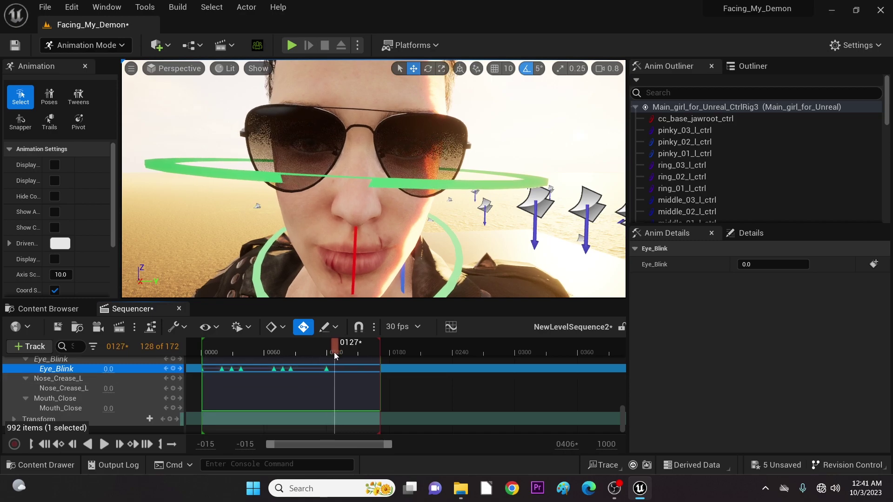
pyautogui.moveTo(335, 355); pyautogui.dragTo(337, 353)
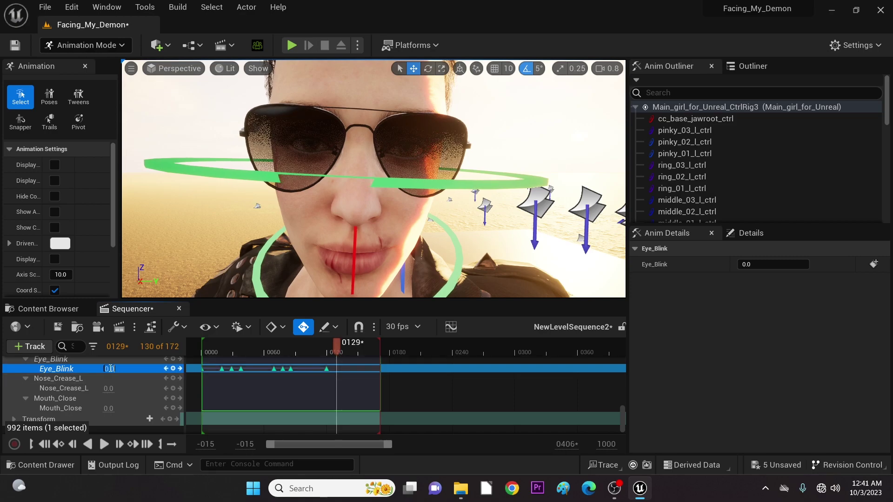
pyautogui.press('Return')
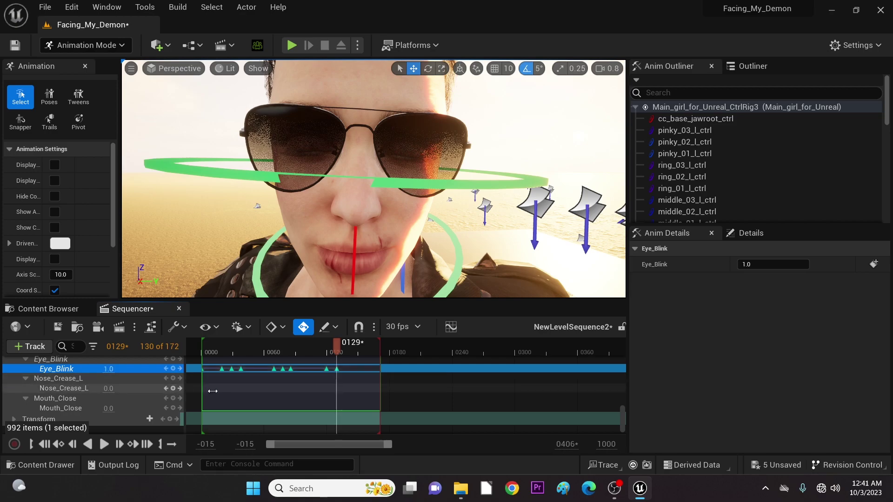
pyautogui.moveTo(336, 354); pyautogui.dragTo(344, 353)
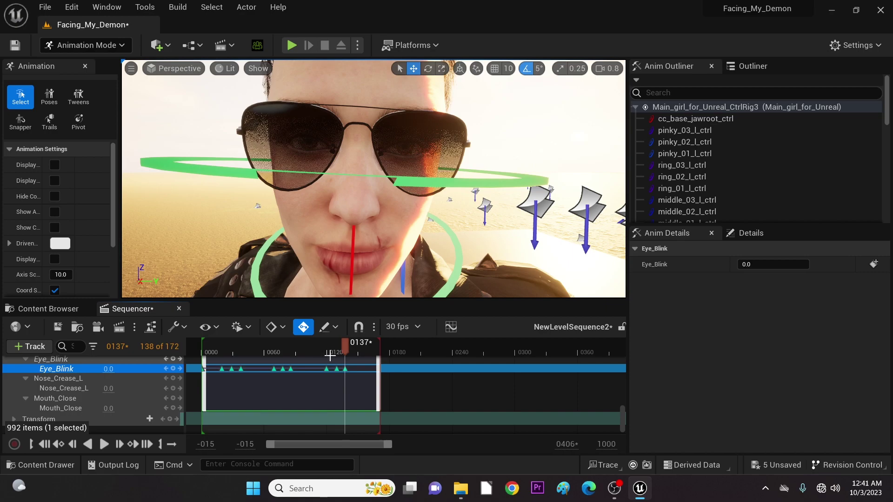
# - Play back the sequence from the start to review the keyed blinks on the character's face
pyautogui.moveTo(345, 348); pyautogui.dragTo(368, 347)
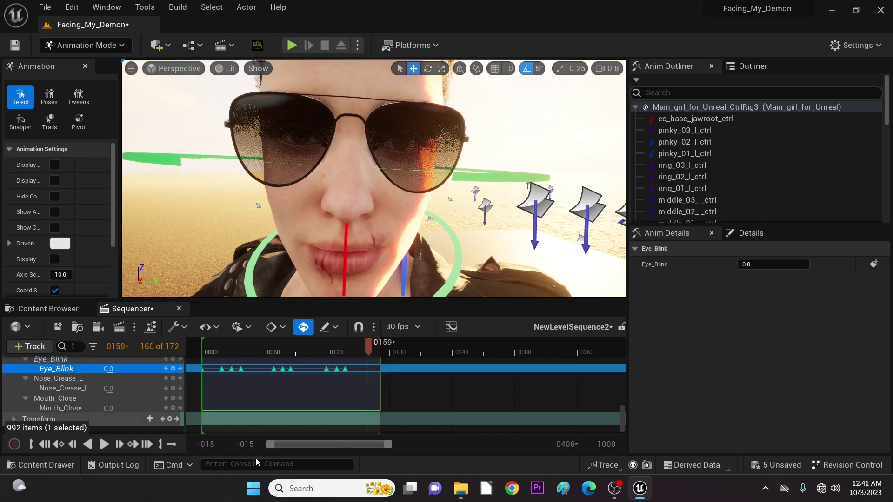
pyautogui.click(104, 446)
pyautogui.click(103, 445)
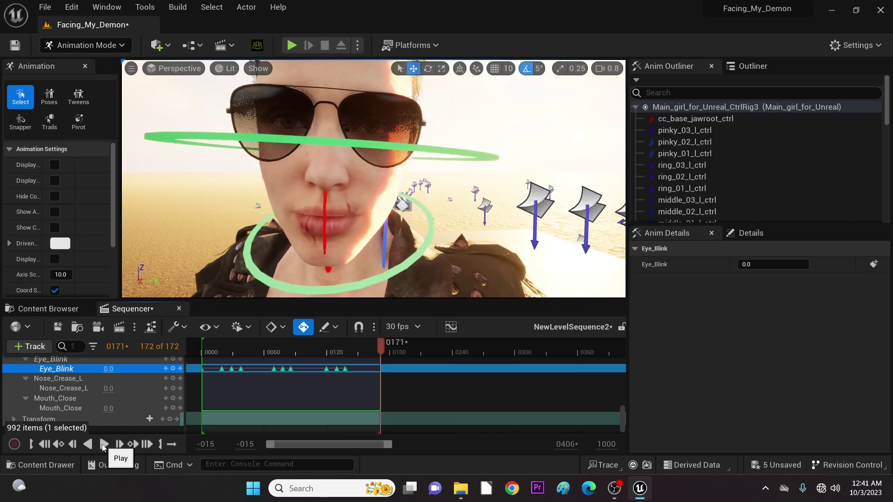
pyautogui.click(103, 445)
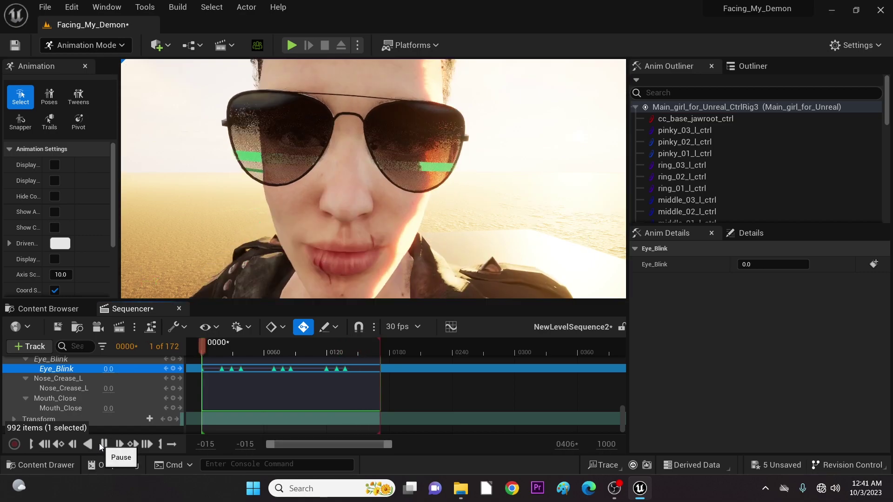